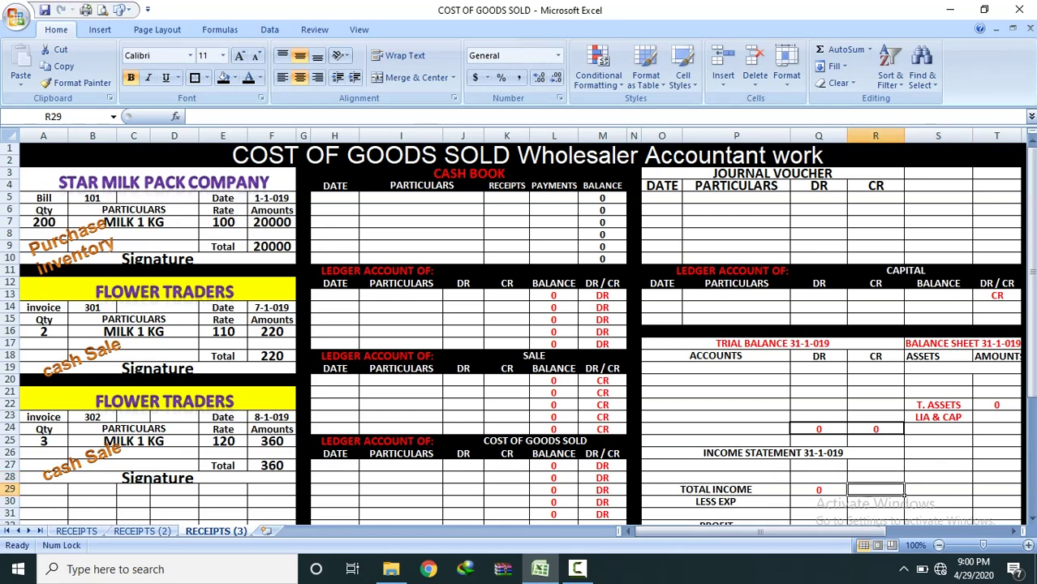
Examine the Star Milk Pack Company purchase bill and the two Flower Traders cash sale invoices, comparing their quantities and milk rates
{"action": "left_click_drag", "start_coordinate": [162, 291], "coordinate": [162, 491]}
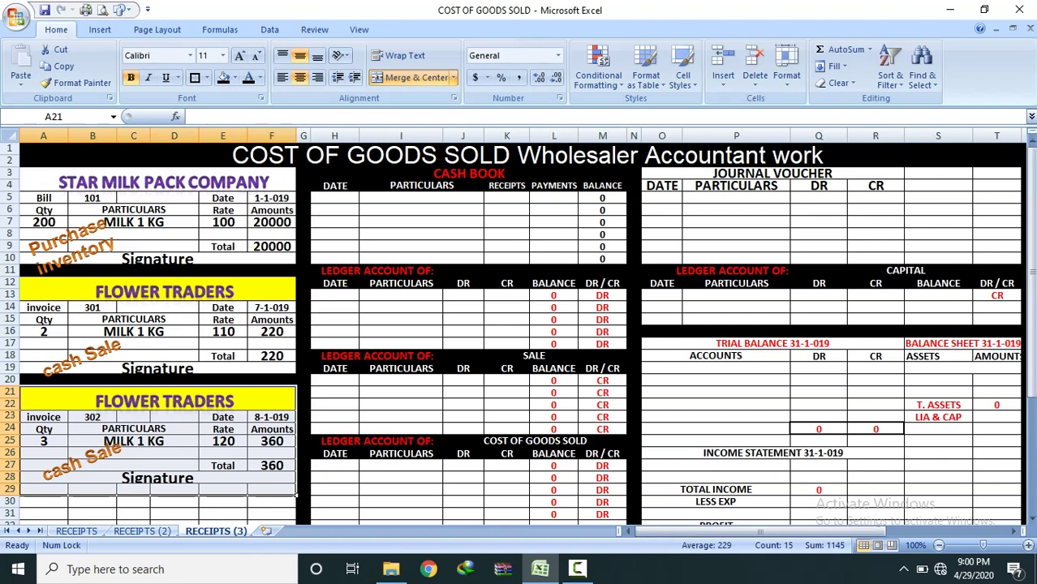
{"action": "left_click", "coordinate": [162, 182]}
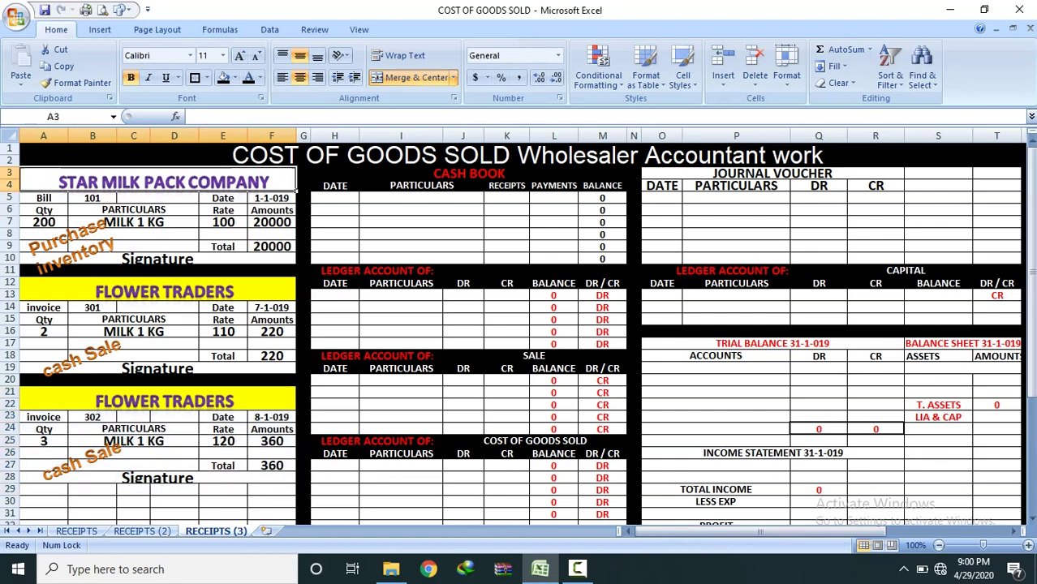
{"action": "left_click_drag", "start_coordinate": [159, 182], "coordinate": [159, 246]}
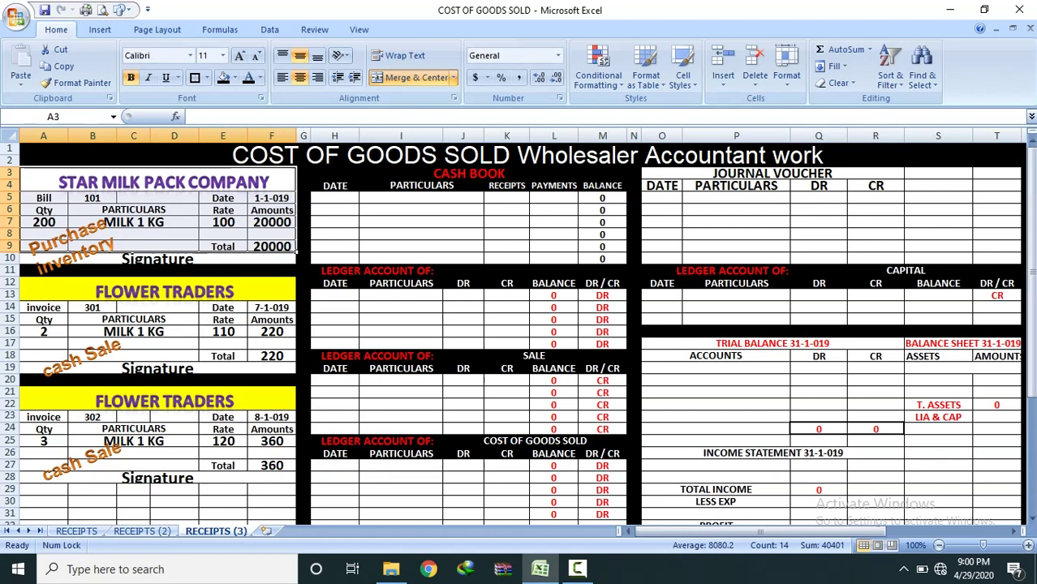
{"action": "left_click", "coordinate": [160, 182]}
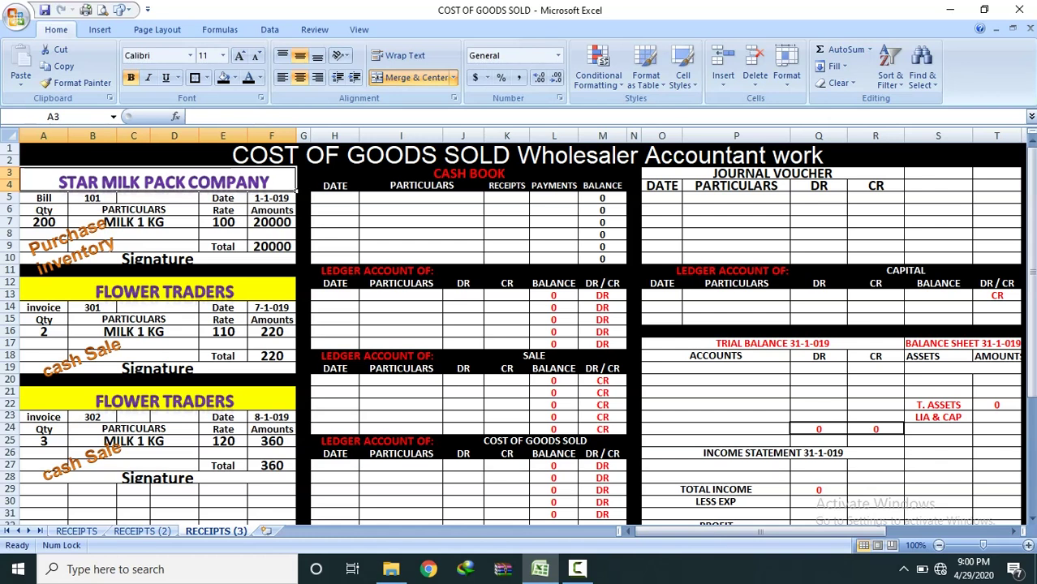
{"action": "left_click", "coordinate": [44, 222]}
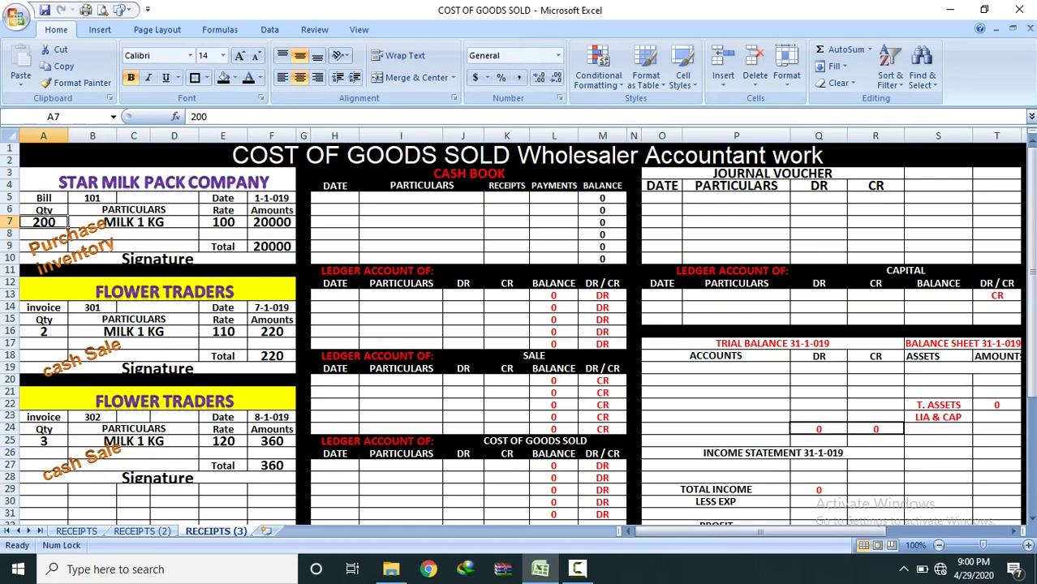
{"action": "left_click", "coordinate": [223, 222]}
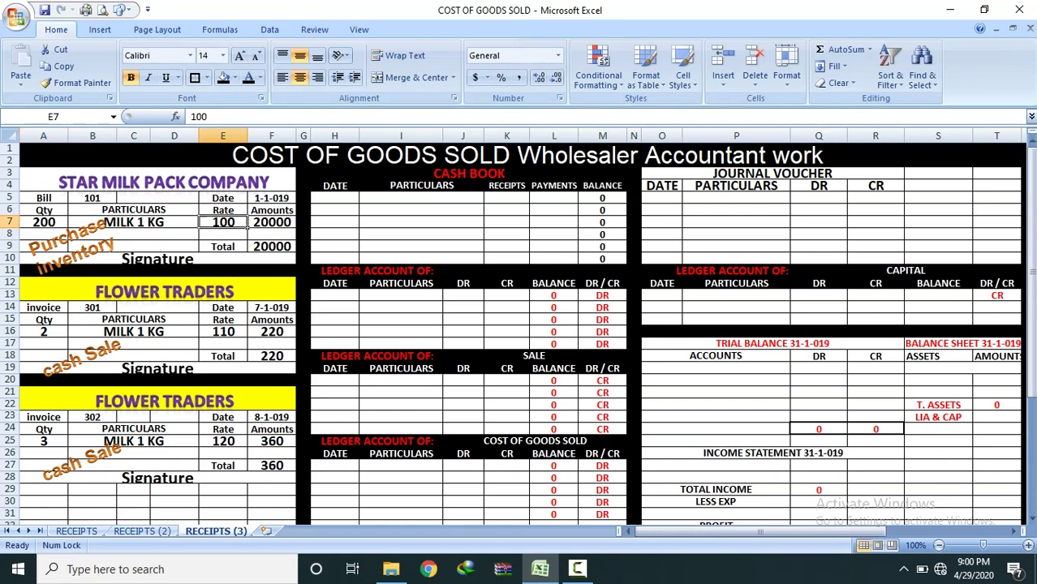
{"action": "left_click_drag", "start_coordinate": [223, 223], "coordinate": [223, 235]}
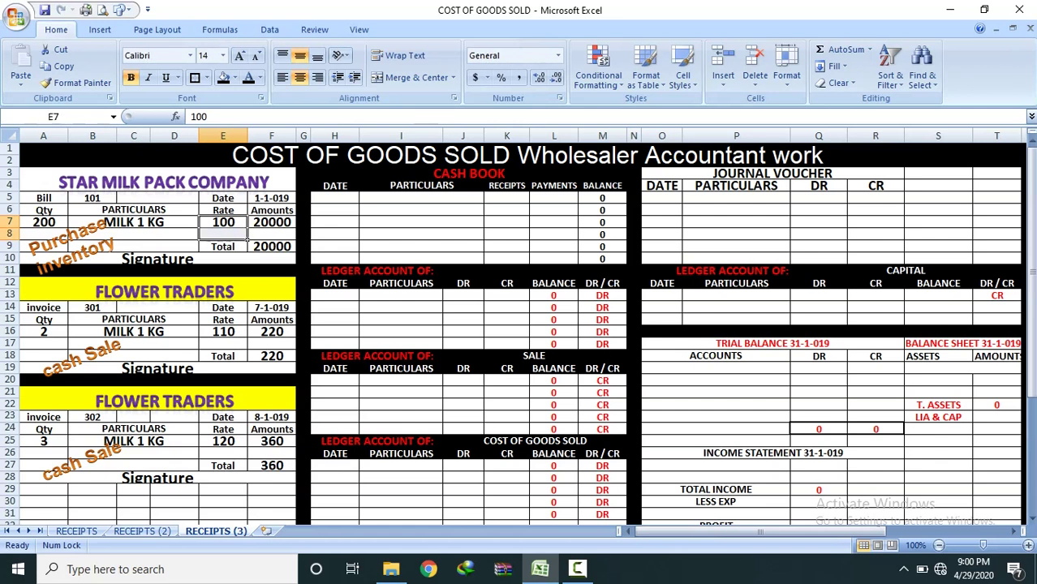
{"action": "left_click", "coordinate": [165, 291]}
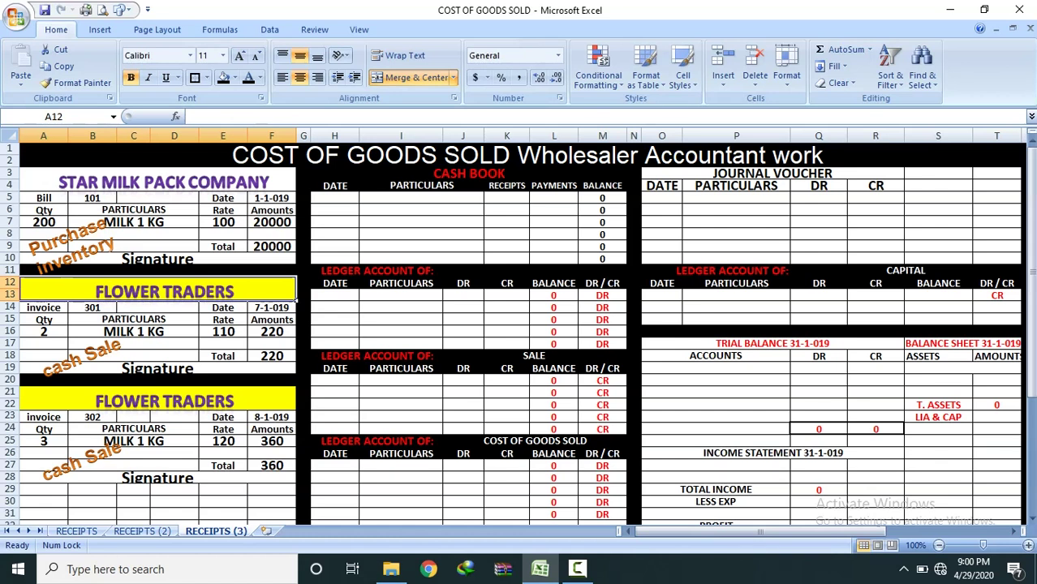
{"action": "left_click", "coordinate": [223, 332]}
{"action": "left_click", "coordinate": [247, 445]}
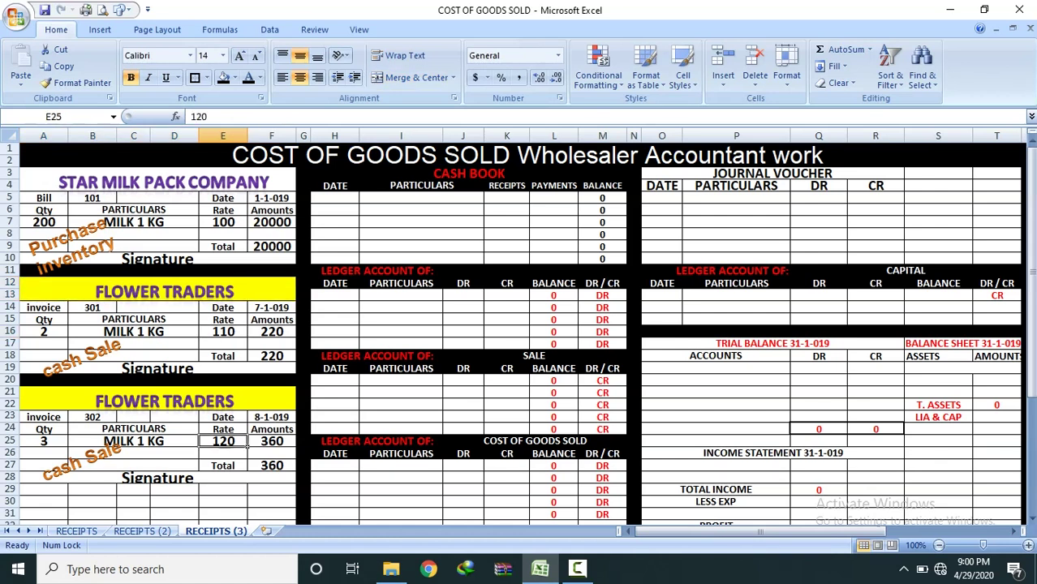
{"action": "left_click", "coordinate": [223, 332]}
{"action": "left_click", "coordinate": [223, 441]}
{"action": "left_click", "coordinate": [224, 223]}
{"action": "left_click_drag", "start_coordinate": [44, 179], "coordinate": [276, 248]}
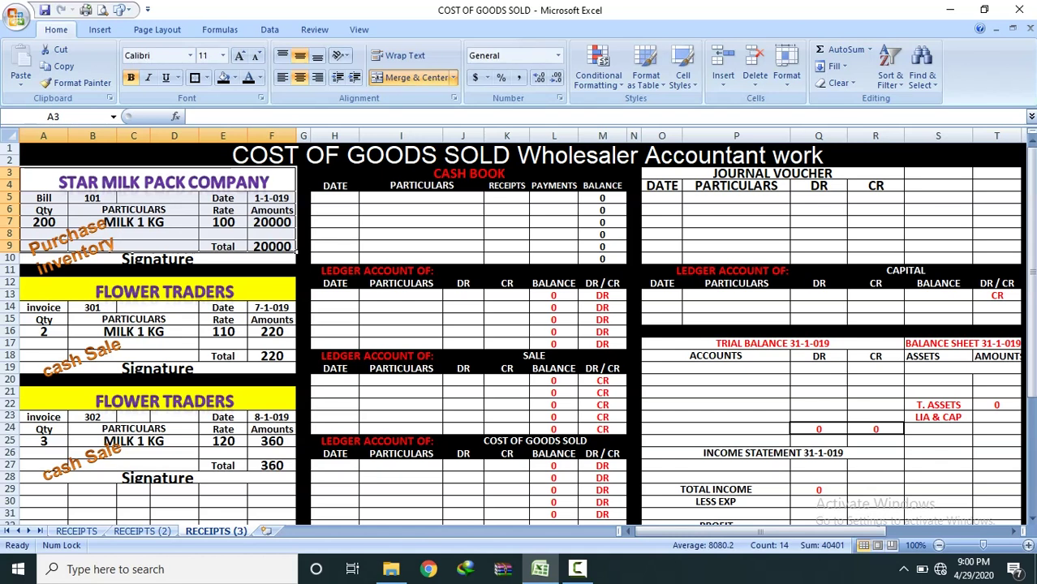
{"action": "left_click", "coordinate": [164, 292]}
{"action": "left_click_drag", "start_coordinate": [162, 401], "coordinate": [296, 482]}
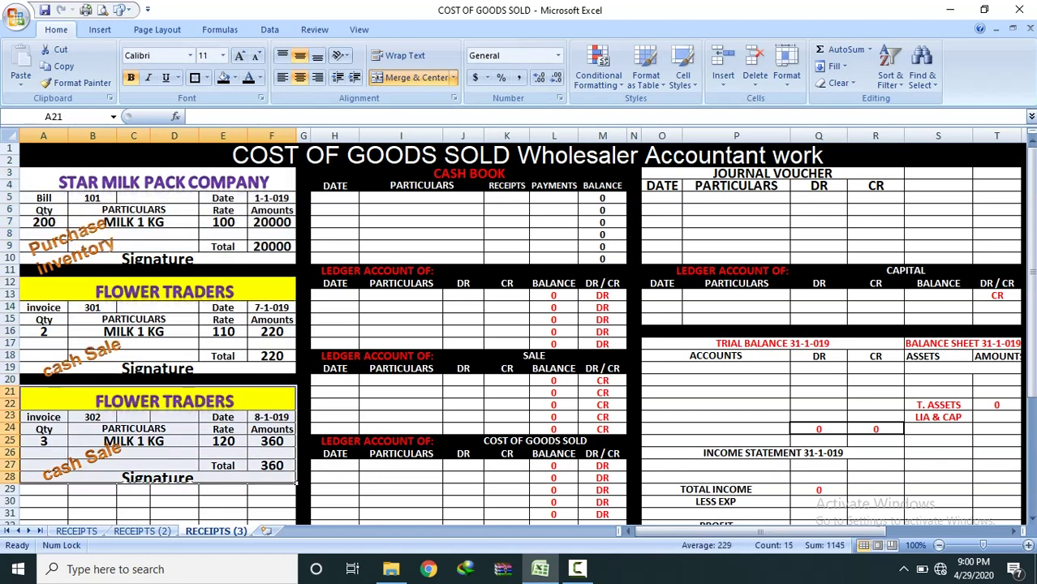
{"action": "left_click", "coordinate": [716, 380]}
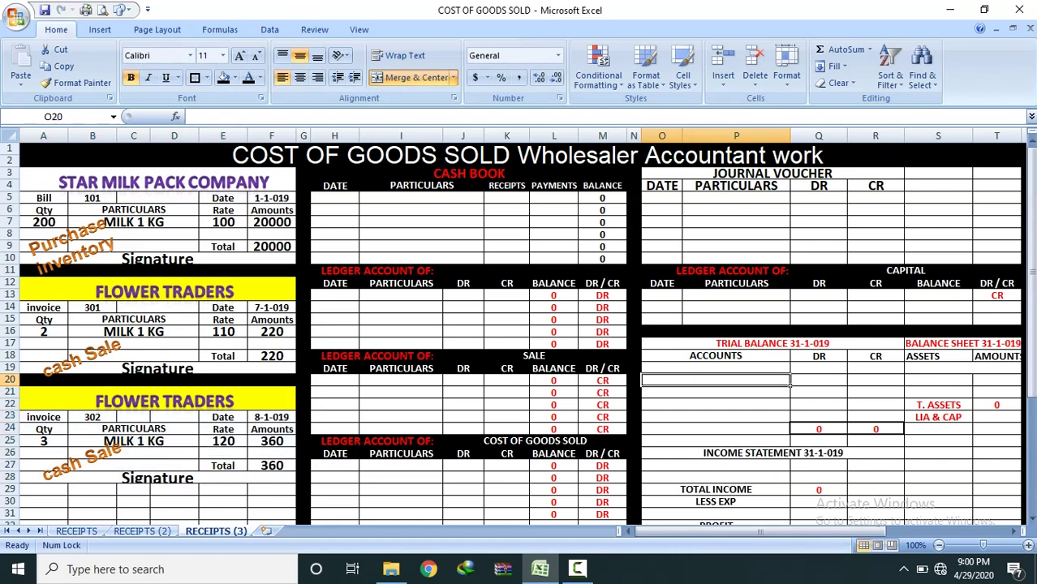
Record the opening capital in the first cash book row with date 1-1-019, particulars CAPITAL and receipts 70000
{"action": "left_click", "coordinate": [469, 174]}
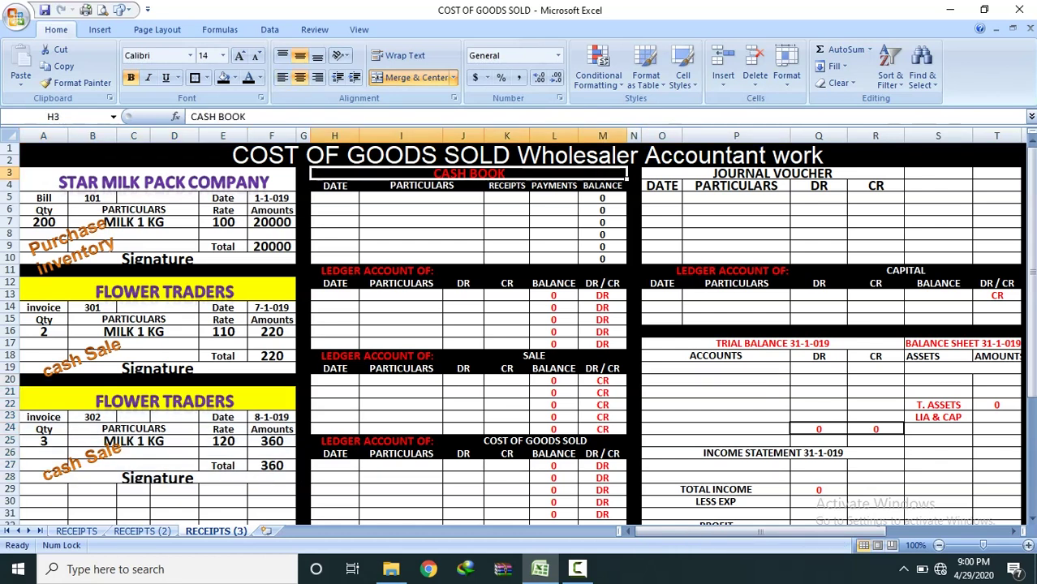
{"action": "left_click", "coordinate": [335, 199]}
{"action": "type", "text": "1-1-01"}
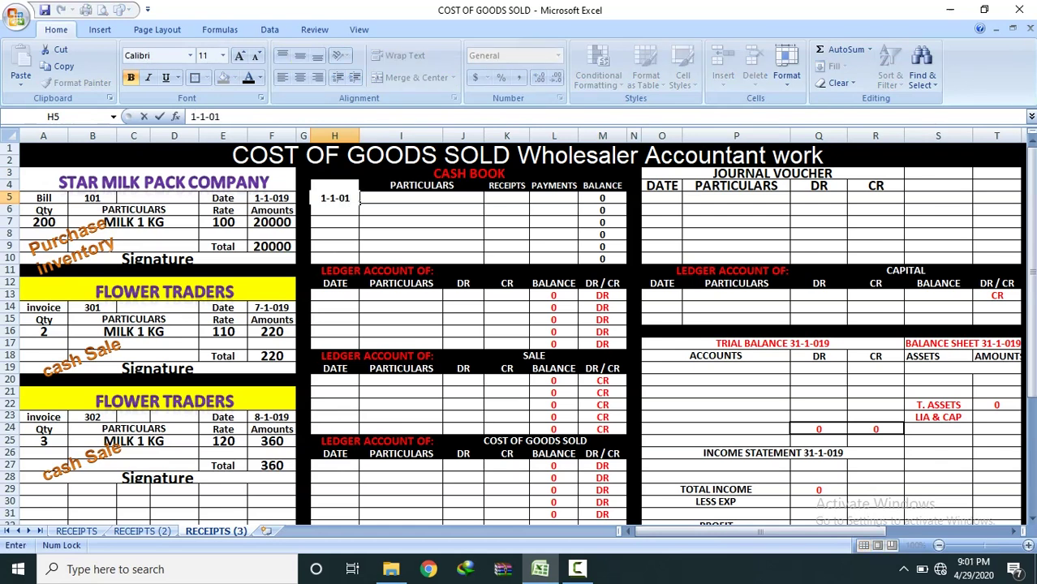
{"action": "left_click_drag", "start_coordinate": [362, 198], "coordinate": [485, 203]}
{"action": "type", "text": "CAPITAL"}
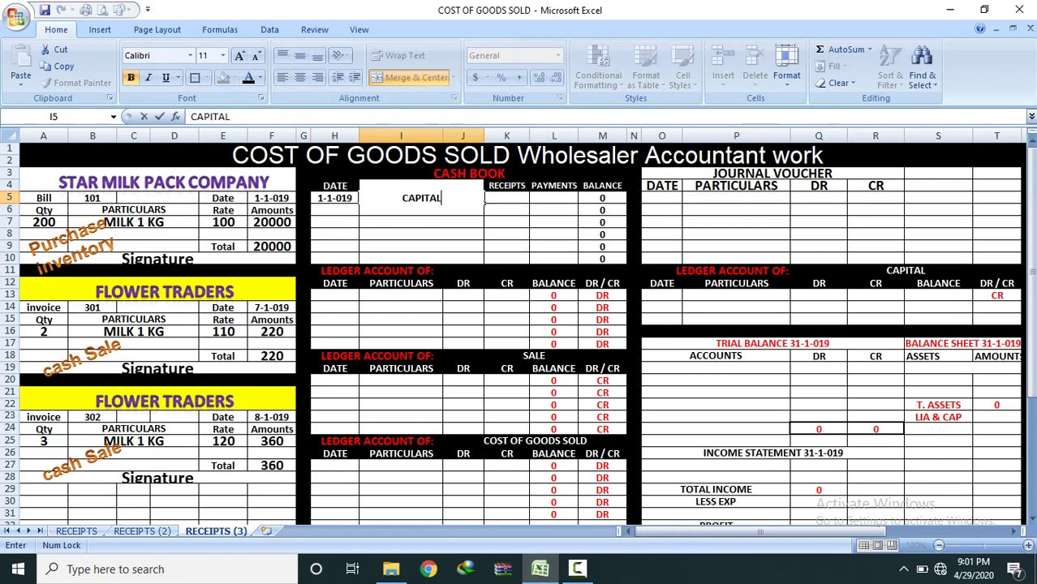
{"action": "left_click", "coordinate": [526, 201]}
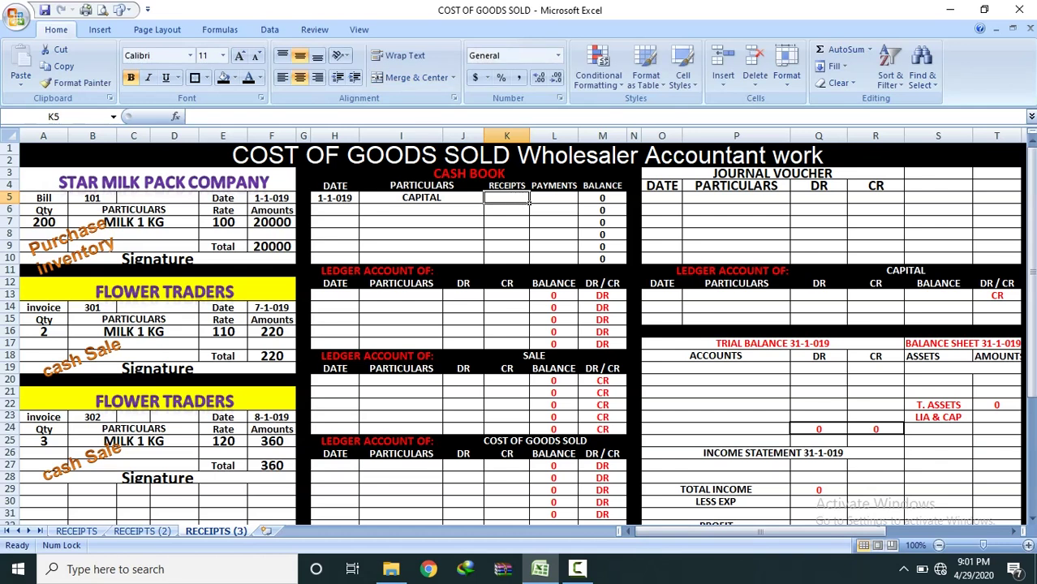
{"action": "type", "text": "70000"}
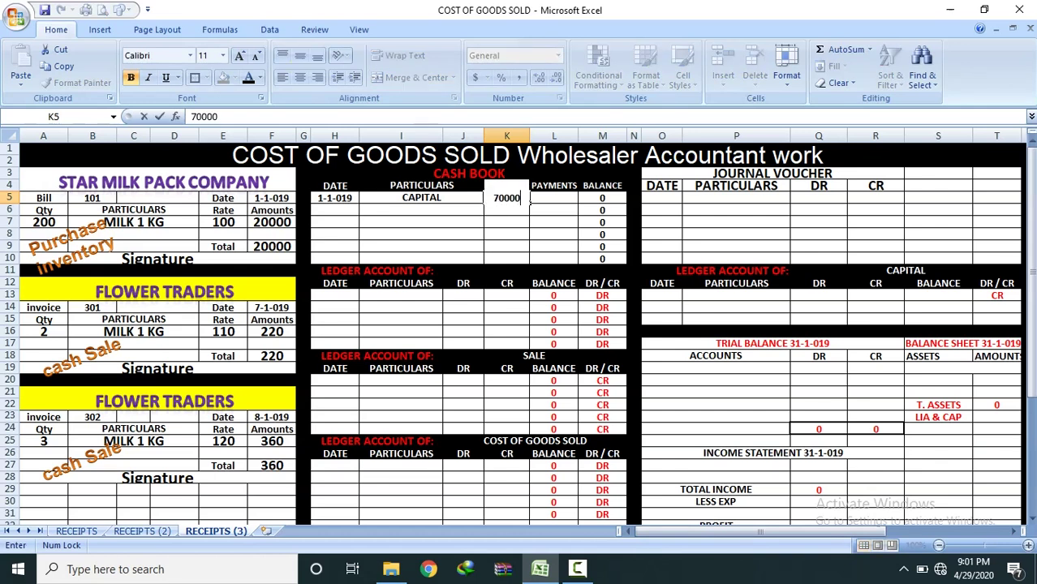
{"action": "key", "text": "Return"}
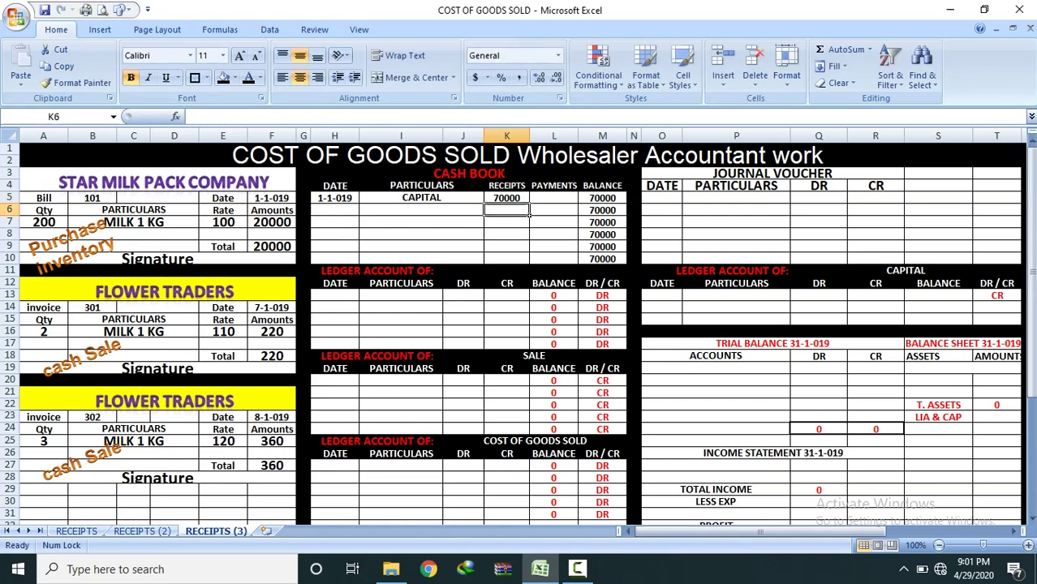
Check the cash book's balance formula and the quantity, total and date on the Star Milk Pack Company purchase bill
{"action": "left_click_drag", "start_coordinate": [602, 198], "coordinate": [603, 259]}
{"action": "left_click", "coordinate": [603, 198]}
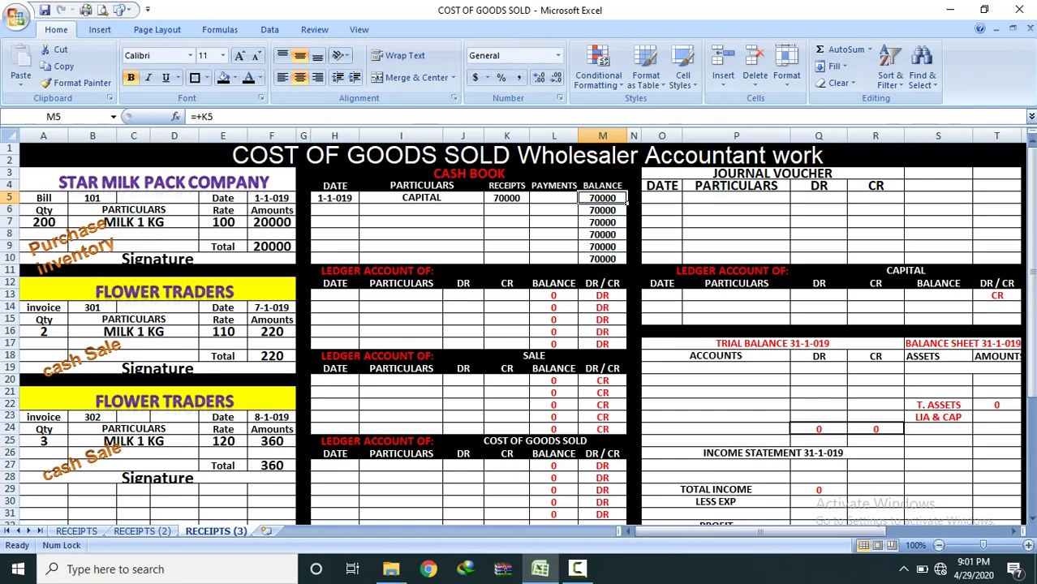
{"action": "left_click_drag", "start_coordinate": [33, 174], "coordinate": [276, 259]}
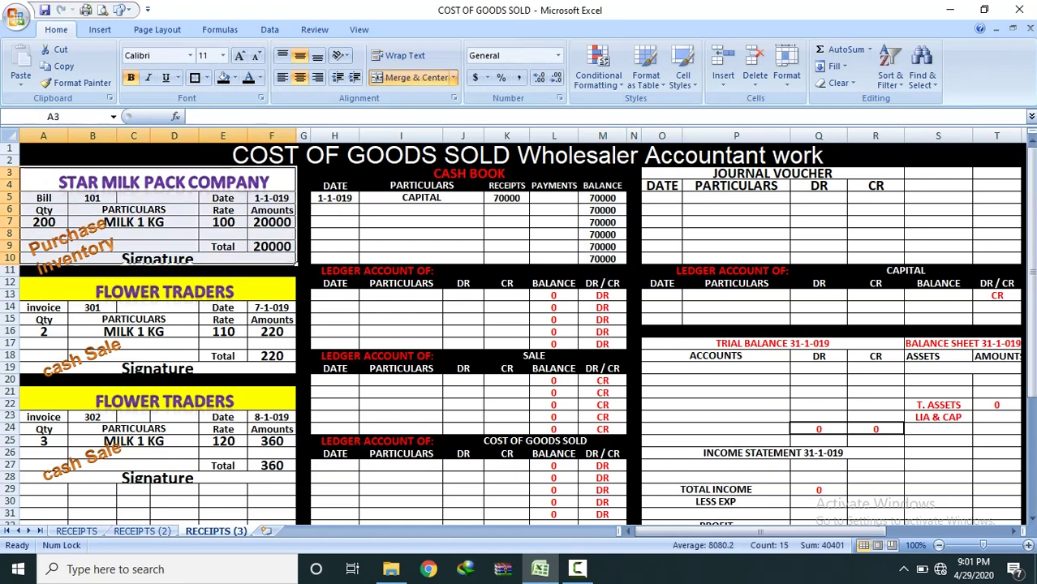
{"action": "left_click", "coordinate": [44, 222]}
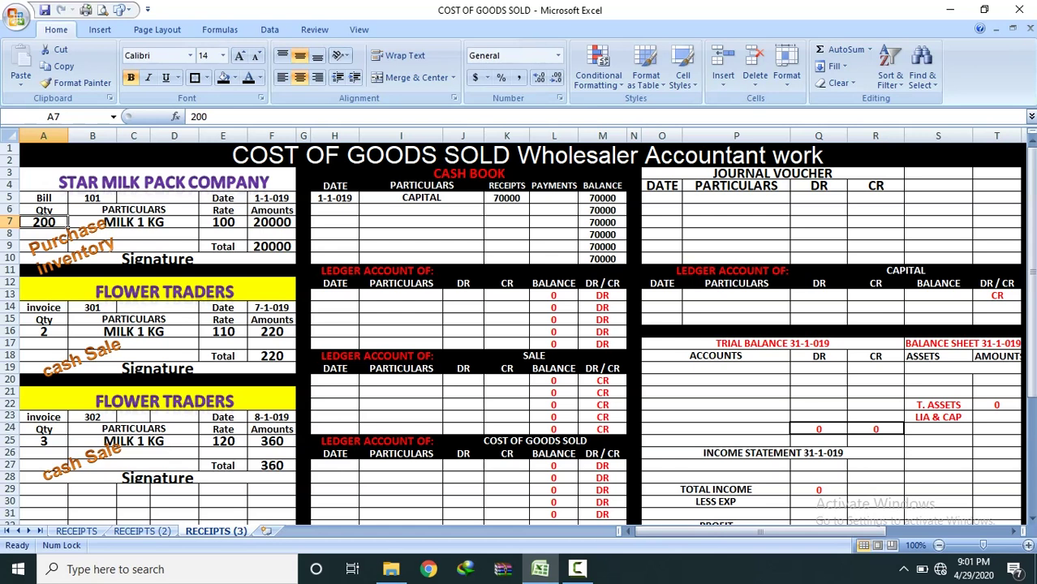
{"action": "left_click", "coordinate": [68, 223]}
{"action": "left_click", "coordinate": [245, 247]}
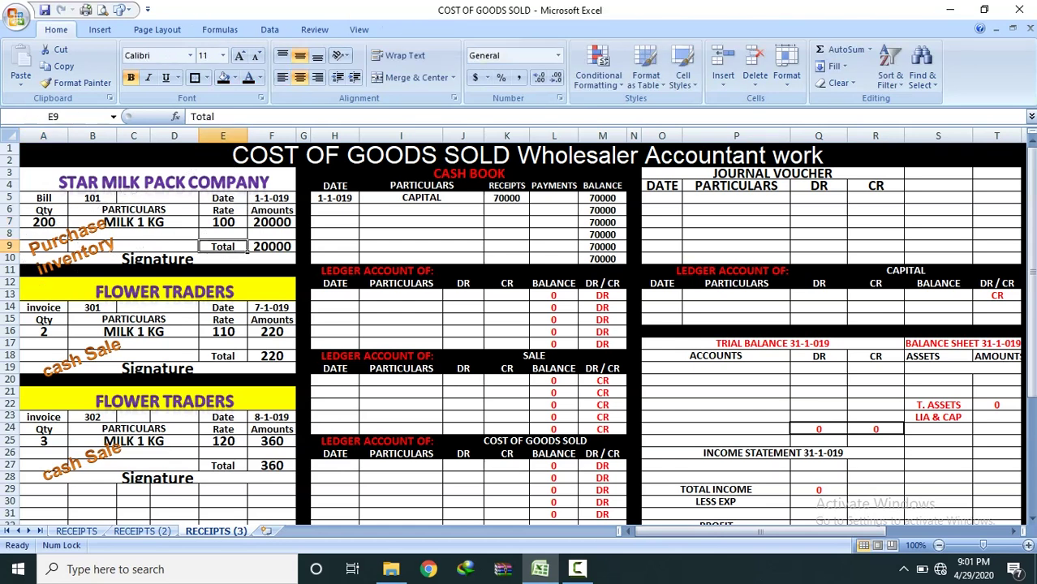
{"action": "left_click", "coordinate": [164, 182]}
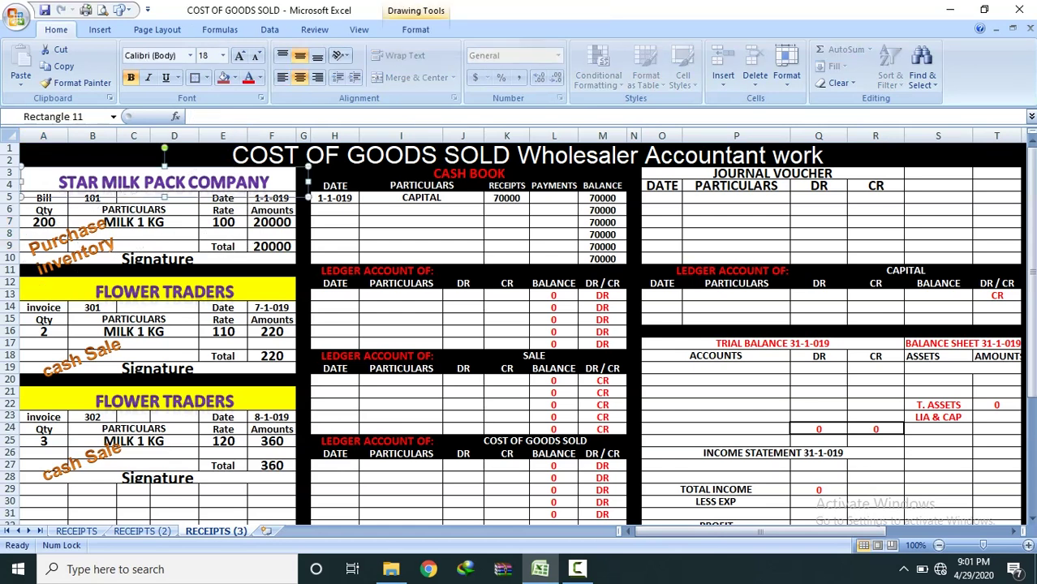
{"action": "left_click", "coordinate": [335, 234]}
{"action": "left_click", "coordinate": [272, 198]}
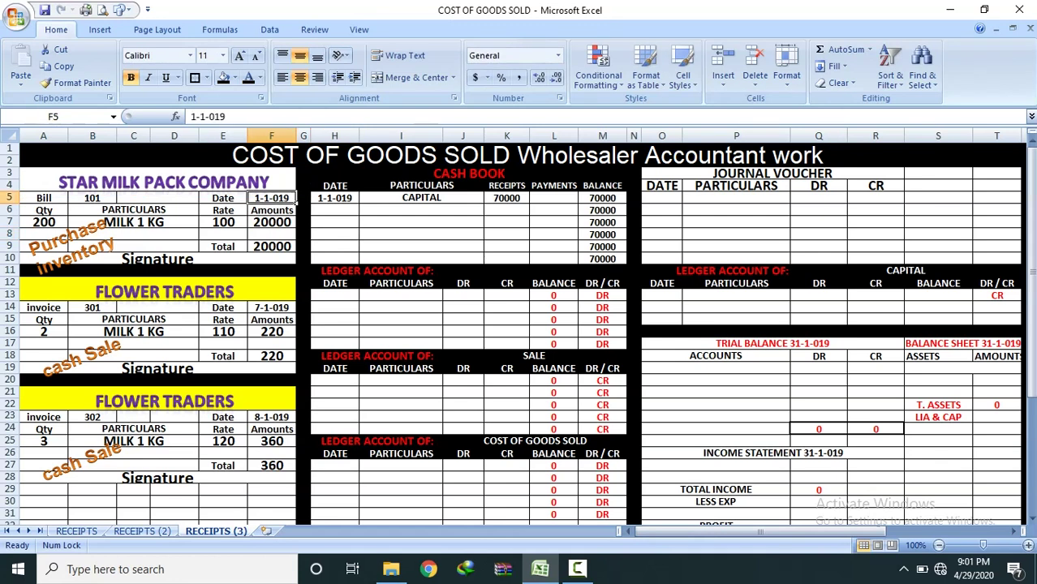
Start the purchase entry in the second cash book row with date 1-1-019 and particulars INVENTORY
{"action": "left_click", "coordinate": [335, 210]}
{"action": "type", "text": "1-1-019"}
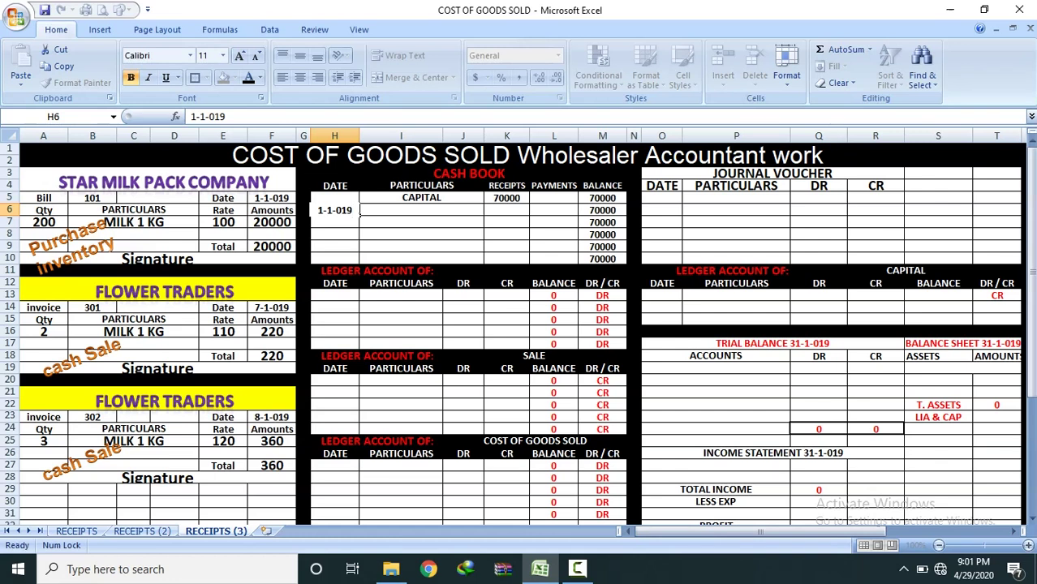
{"action": "left_click", "coordinate": [362, 211]}
{"action": "type", "text": "INVE"}
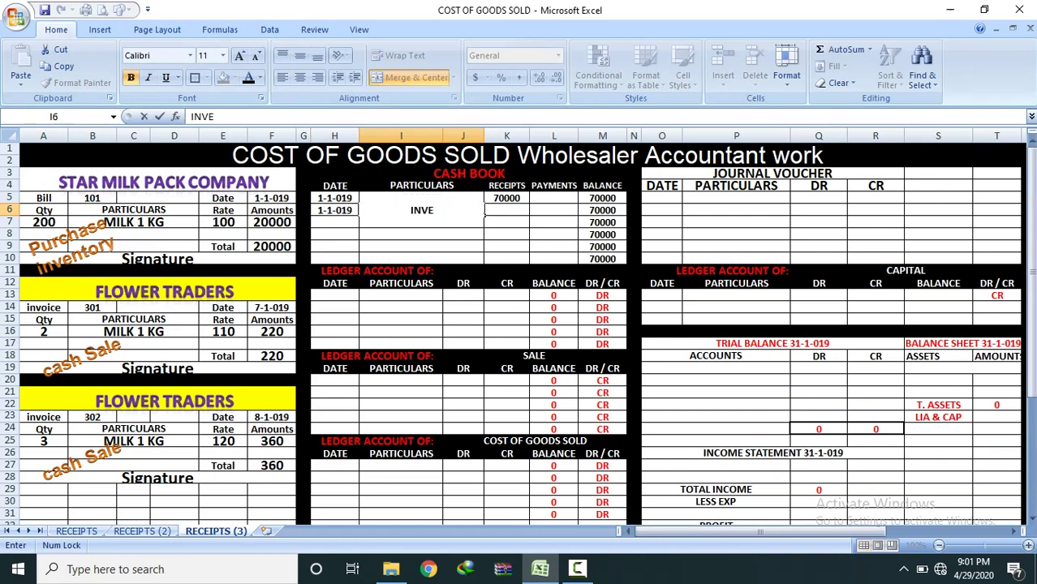
{"action": "type", "text": "NTORY"}
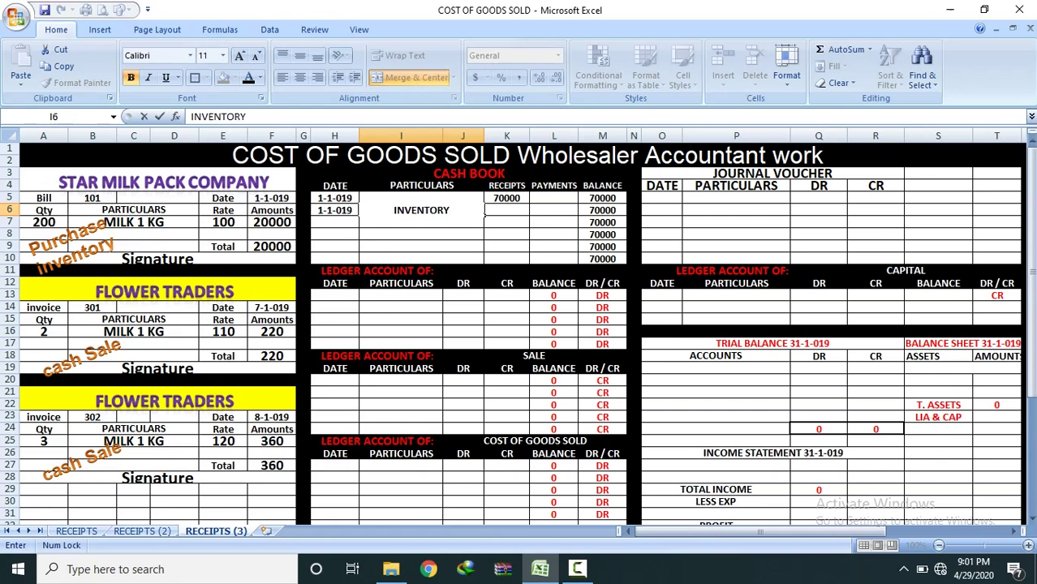
{"action": "key", "text": "Return"}
Enter the purchase bill's total, 20000, as the payment for the INVENTORY entry in the cash book
{"action": "left_click", "coordinate": [272, 246]}
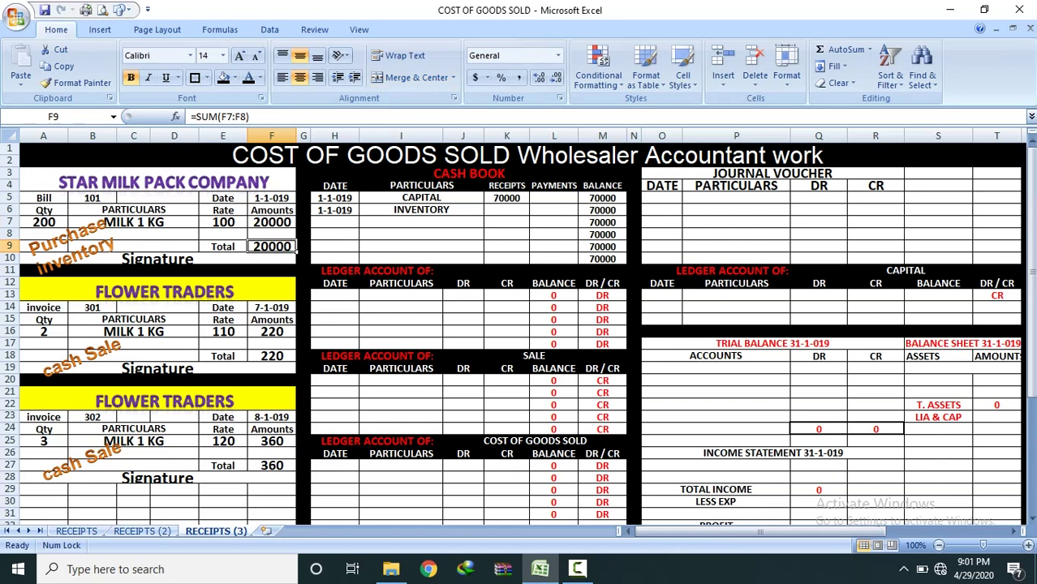
{"action": "left_click", "coordinate": [507, 210]}
{"action": "type", "text": "200"}
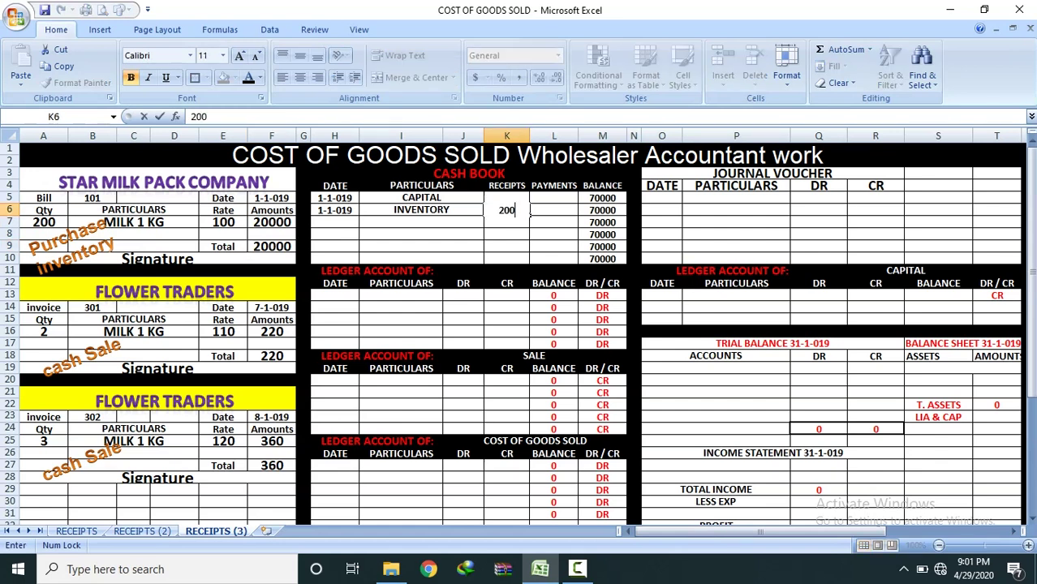
{"action": "key", "text": "BackSpace"}
{"action": "key", "text": "BackSpace"}
{"action": "key", "text": "BackSpace"}
{"action": "left_click", "coordinate": [532, 210]}
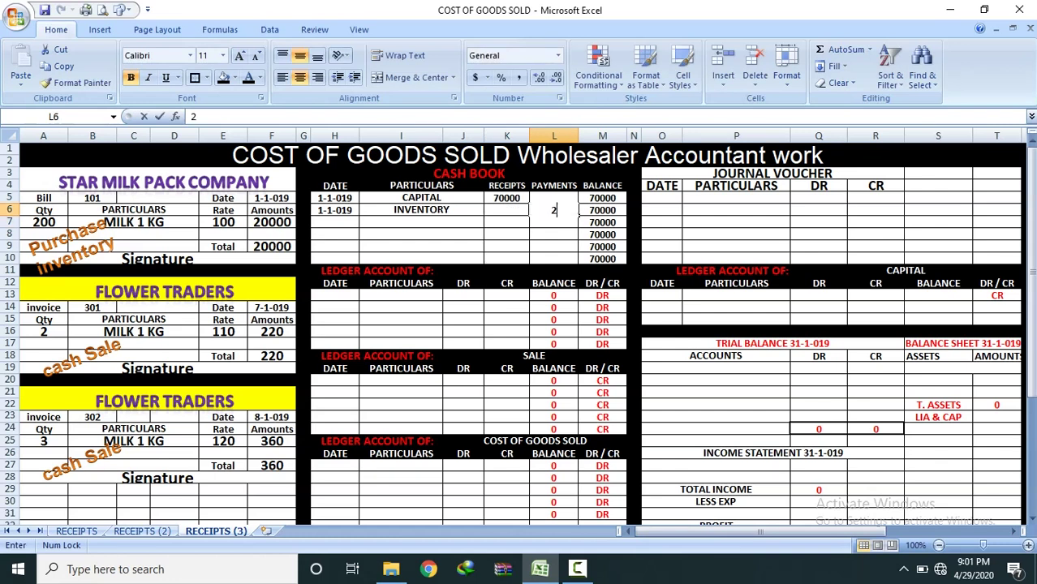
{"action": "type", "text": "20000"}
{"action": "key", "text": "Return"}
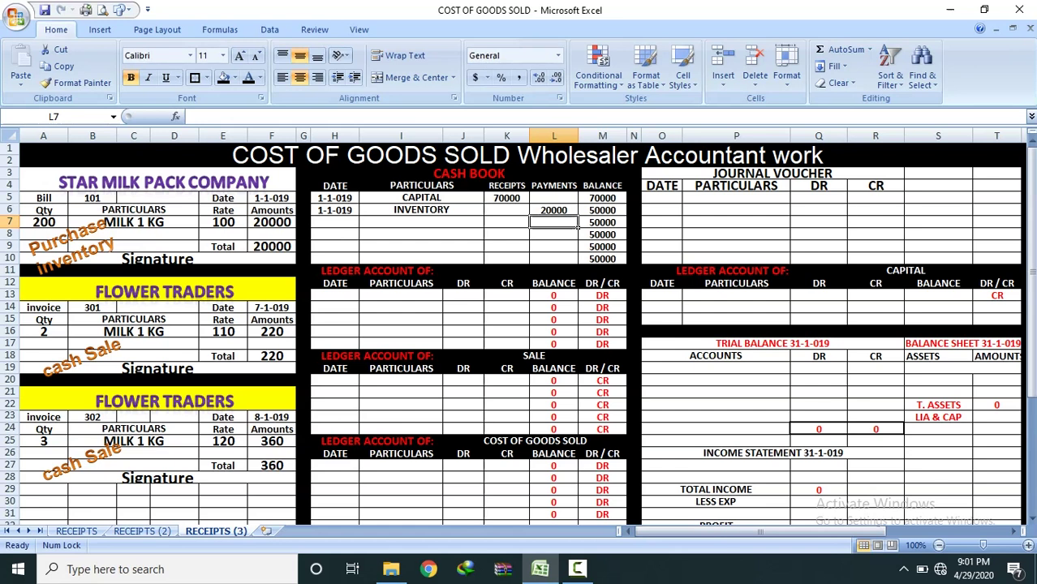
Copy INVENTORY from the cash book into the first ledger's blank account name in row 11
{"action": "left_click", "coordinate": [459, 211]}
{"action": "right_click", "coordinate": [460, 211]}
{"action": "left_click", "coordinate": [496, 236]}
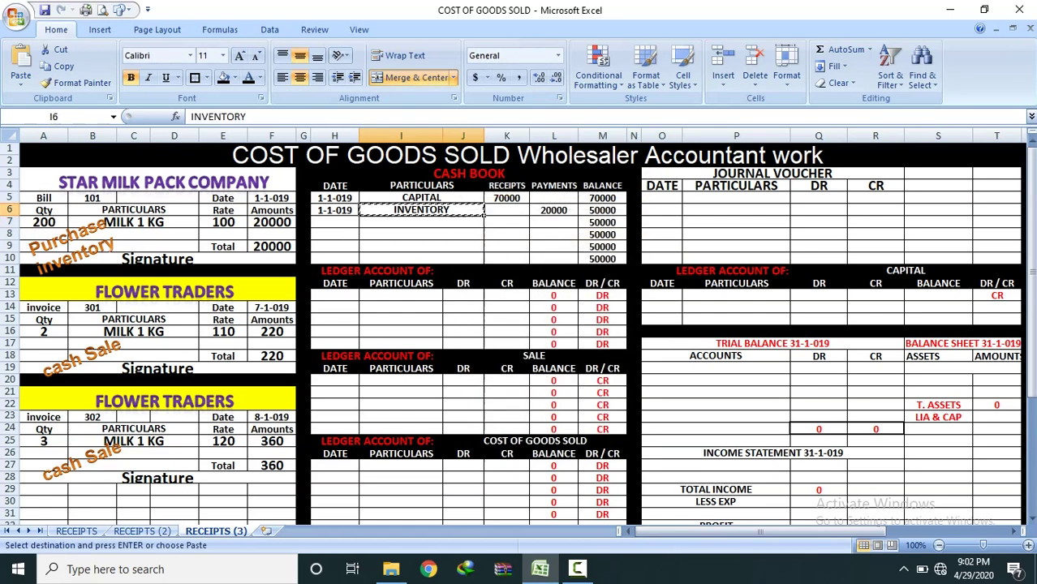
{"action": "left_click", "coordinate": [506, 273]}
{"action": "right_click", "coordinate": [506, 273]}
{"action": "left_click", "coordinate": [543, 317]}
Copy the purchase date from the cash book's INVENTORY row into the first date cell of the INVENTORY ledger
{"action": "left_click", "coordinate": [334, 295]}
{"action": "left_click", "coordinate": [345, 210]}
{"action": "right_click", "coordinate": [349, 211]}
{"action": "left_click", "coordinate": [387, 236]}
{"action": "left_click", "coordinate": [335, 296]}
{"action": "right_click", "coordinate": [338, 295]}
{"action": "left_click", "coordinate": [375, 337]}
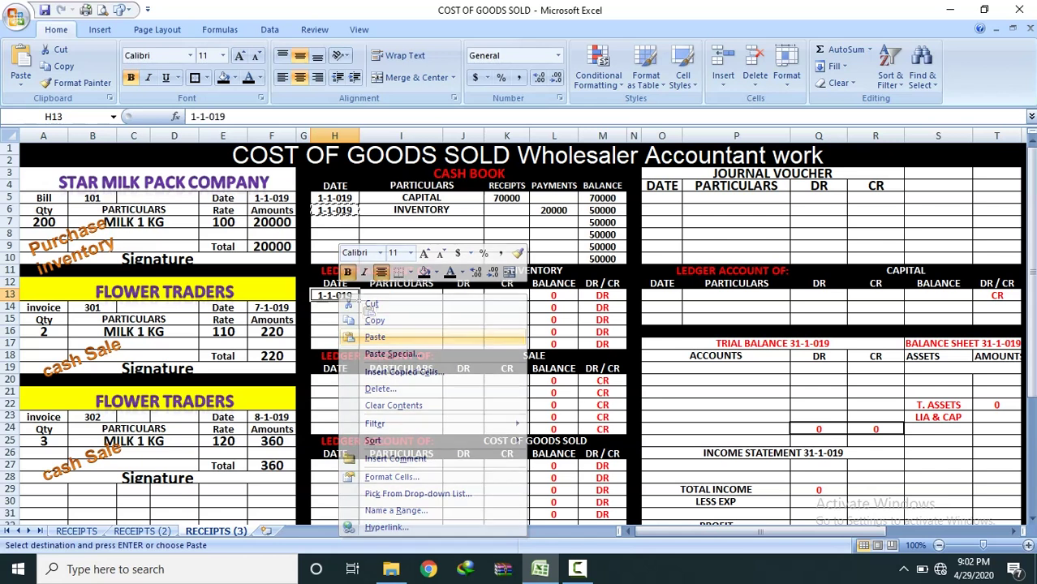
Enter CASH BOOK as the particulars in the first row of the INVENTORY ledger
{"action": "left_click", "coordinate": [401, 295]}
{"action": "type", "text": "CAS"}
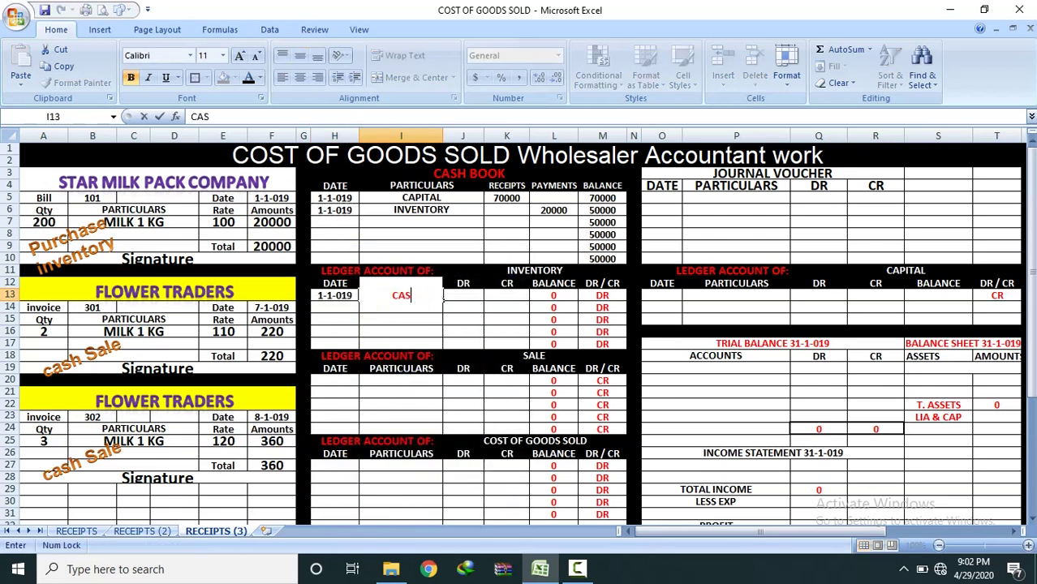
{"action": "type", "text": "H BOOK"}
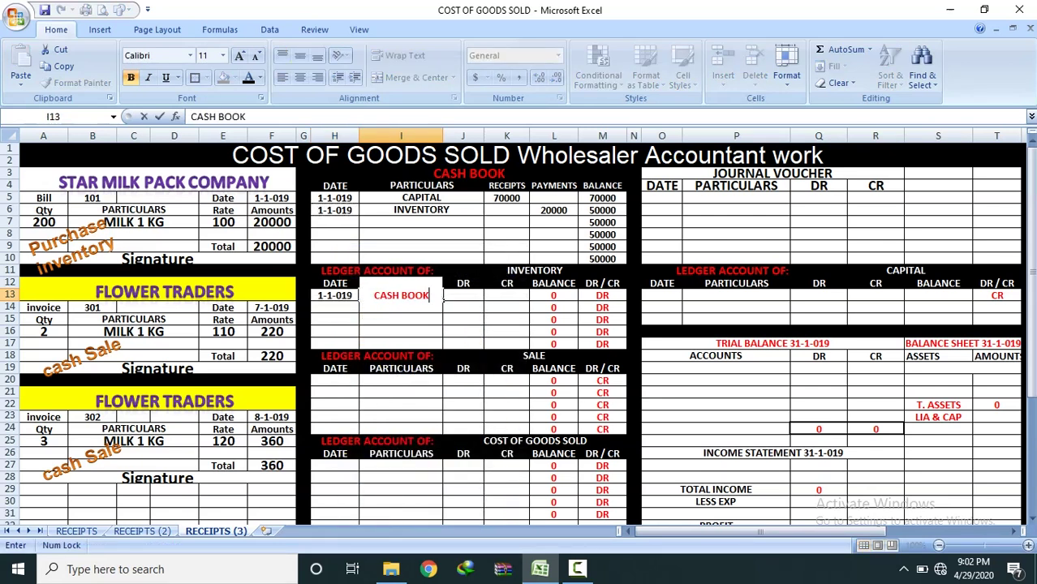
{"action": "key", "text": "Return"}
Post the cash book's inventory payment as a 20000 debit in the first row of the INVENTORY ledger
{"action": "left_click_drag", "start_coordinate": [554, 186], "coordinate": [560, 258]}
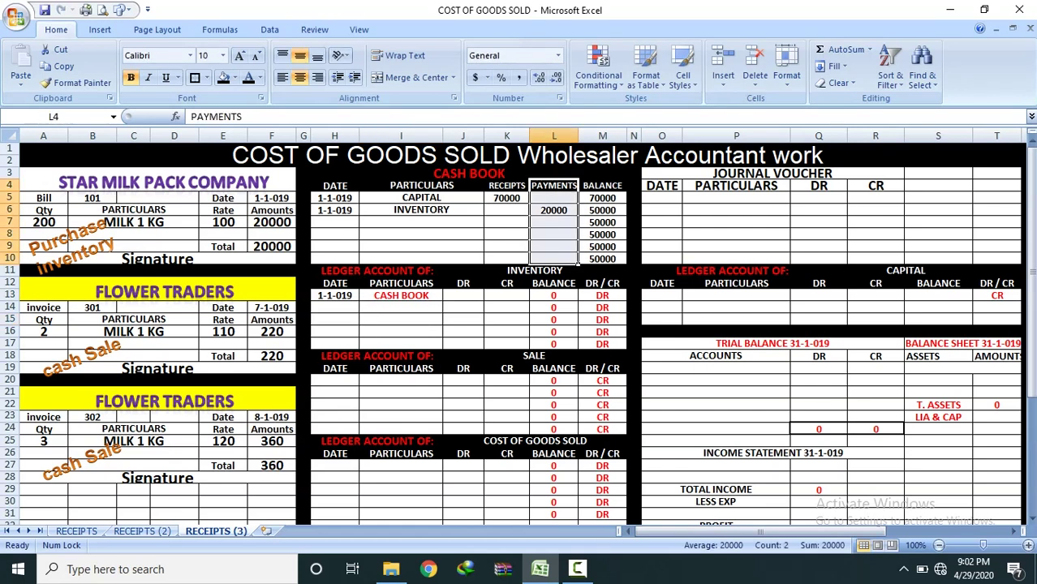
{"action": "key", "text": "Left"}
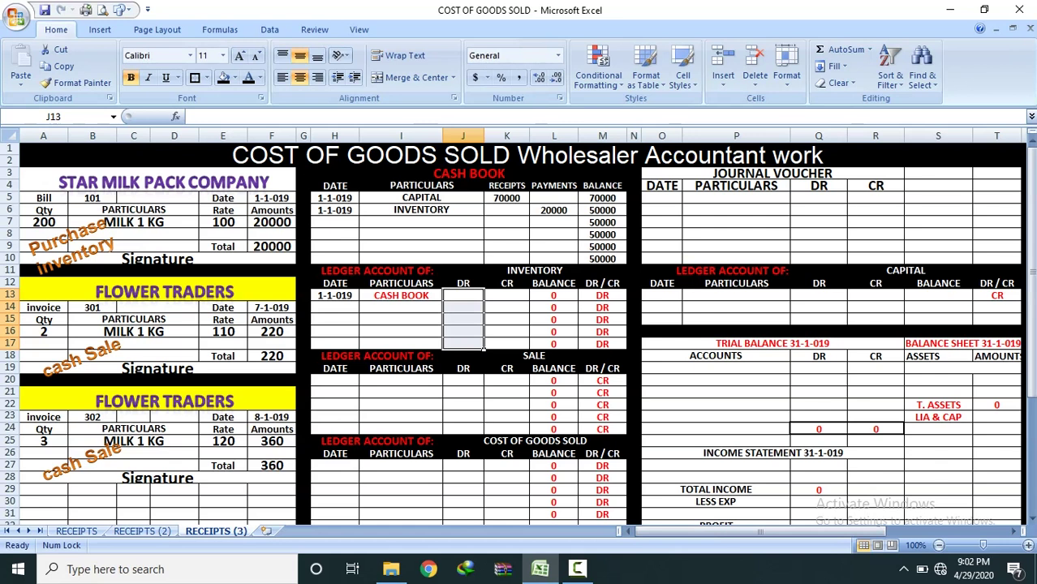
{"action": "left_click_drag", "start_coordinate": [507, 185], "coordinate": [506, 344]}
{"action": "left_click", "coordinate": [508, 235]}
{"action": "left_click", "coordinate": [554, 210]}
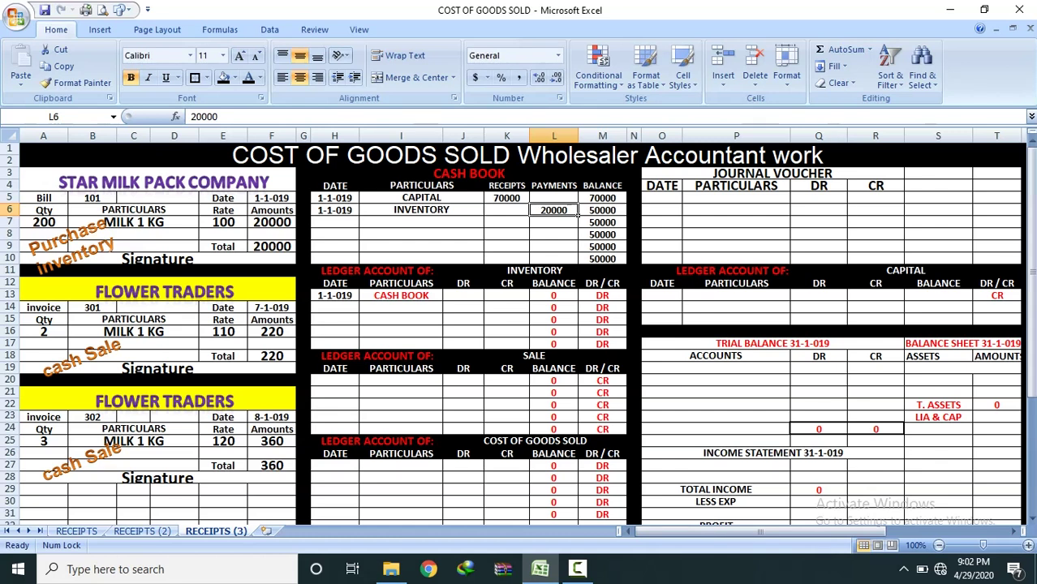
{"action": "left_click", "coordinate": [535, 271]}
{"action": "left_click", "coordinate": [555, 210]}
{"action": "left_click", "coordinate": [463, 295]}
{"action": "type", "text": "20000"}
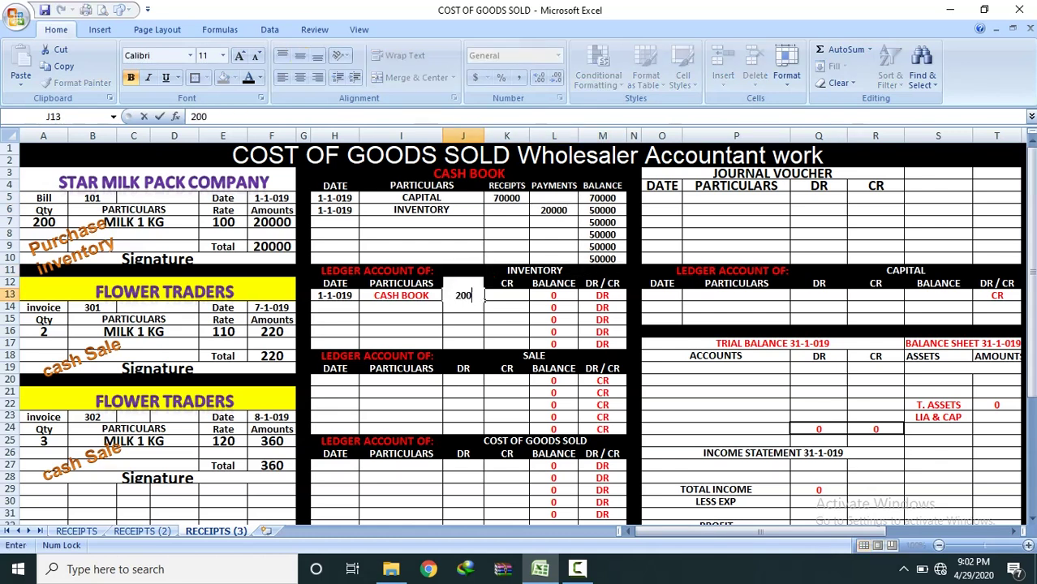
{"action": "key", "text": "Return"}
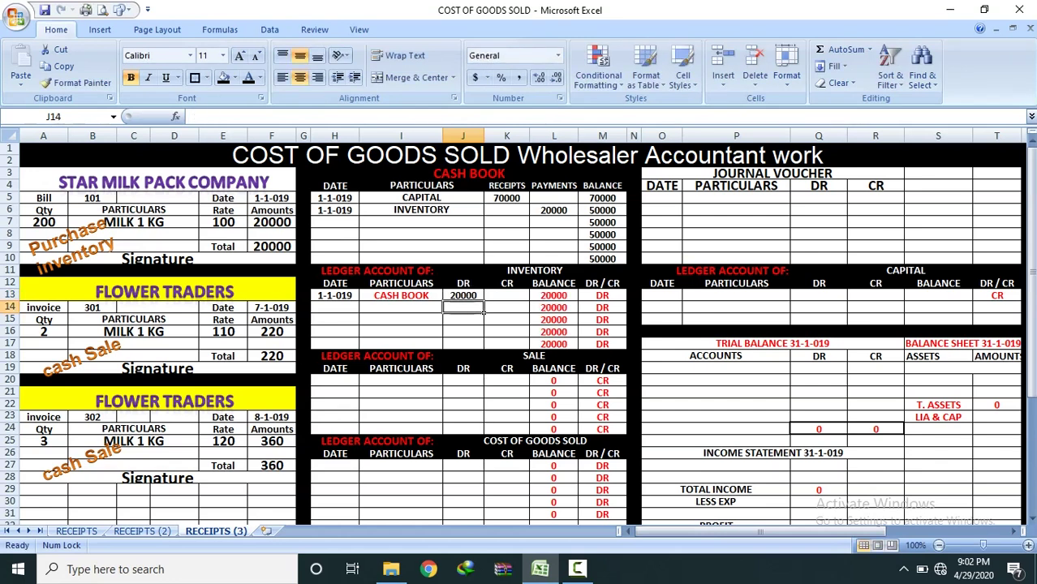
Start the entry for cash sale invoice 301 in the third cash book row with date 7-1-019 and particulars SALE
{"action": "left_click", "coordinate": [203, 291]}
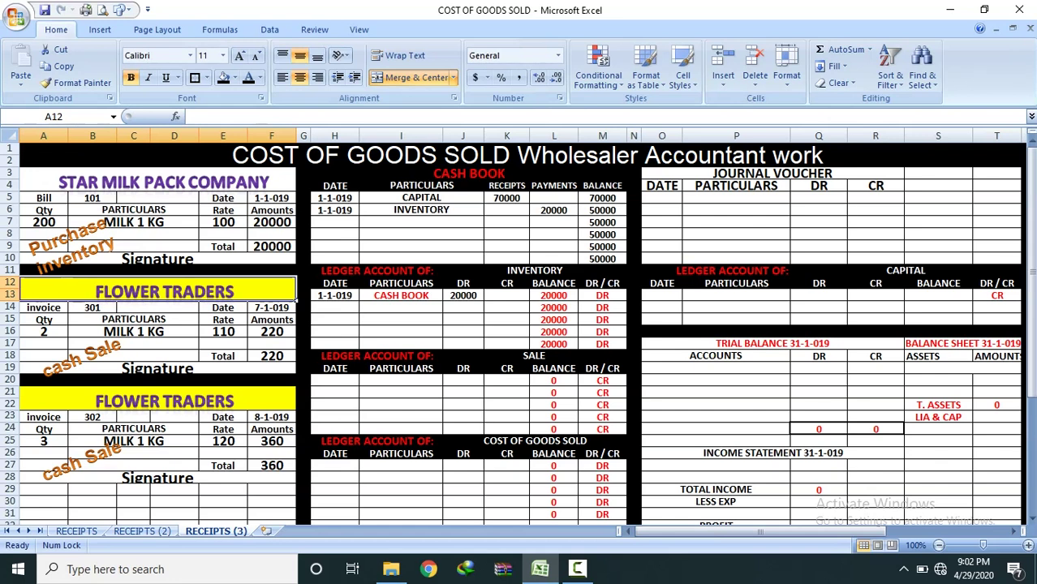
{"action": "left_click", "coordinate": [43, 331]}
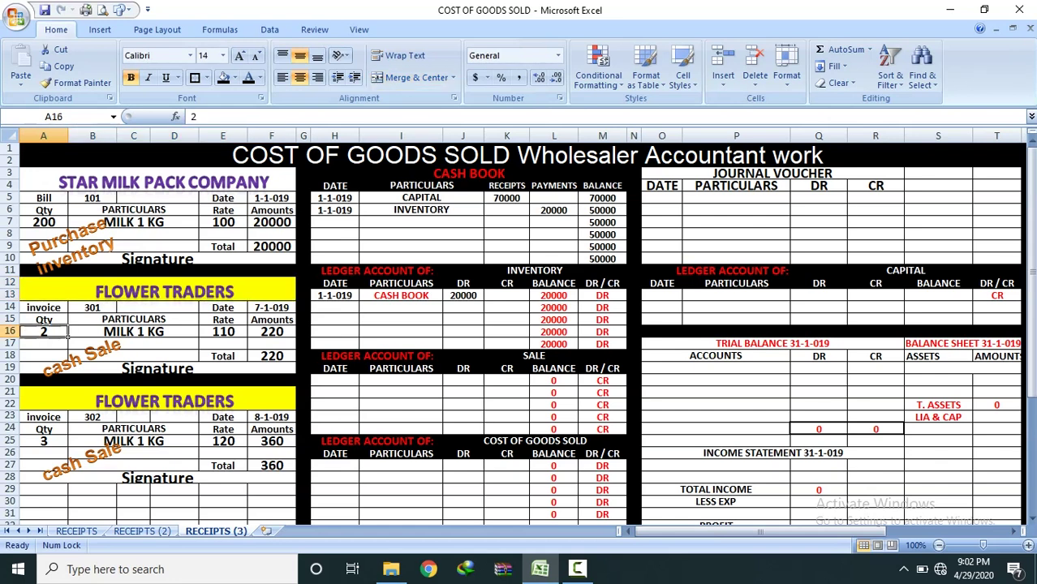
{"action": "left_click", "coordinate": [223, 331]}
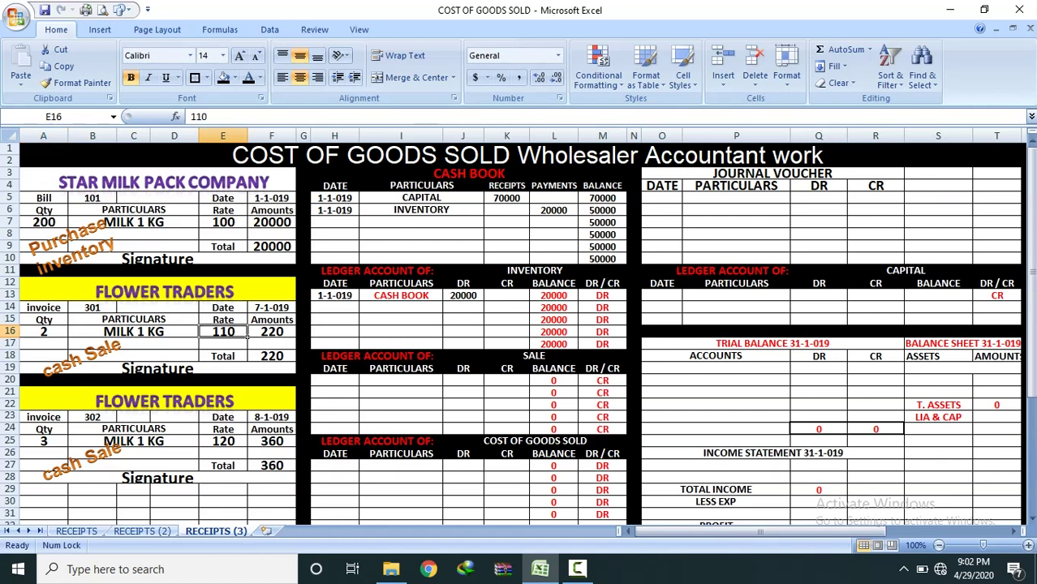
{"action": "left_click", "coordinate": [334, 222]}
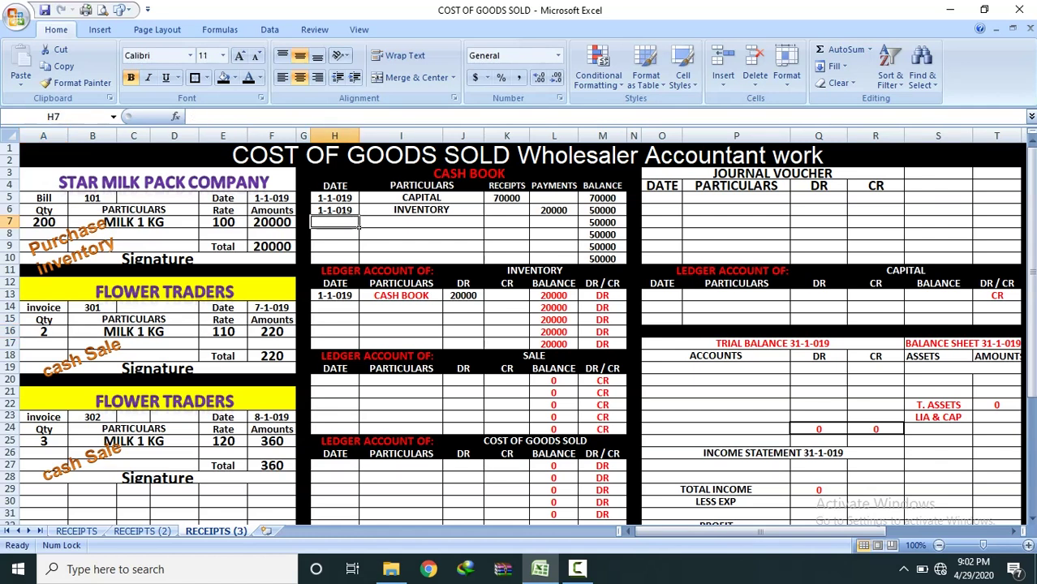
{"action": "left_click", "coordinate": [272, 307]}
{"action": "left_click", "coordinate": [334, 222]}
{"action": "type", "text": "7-1"}
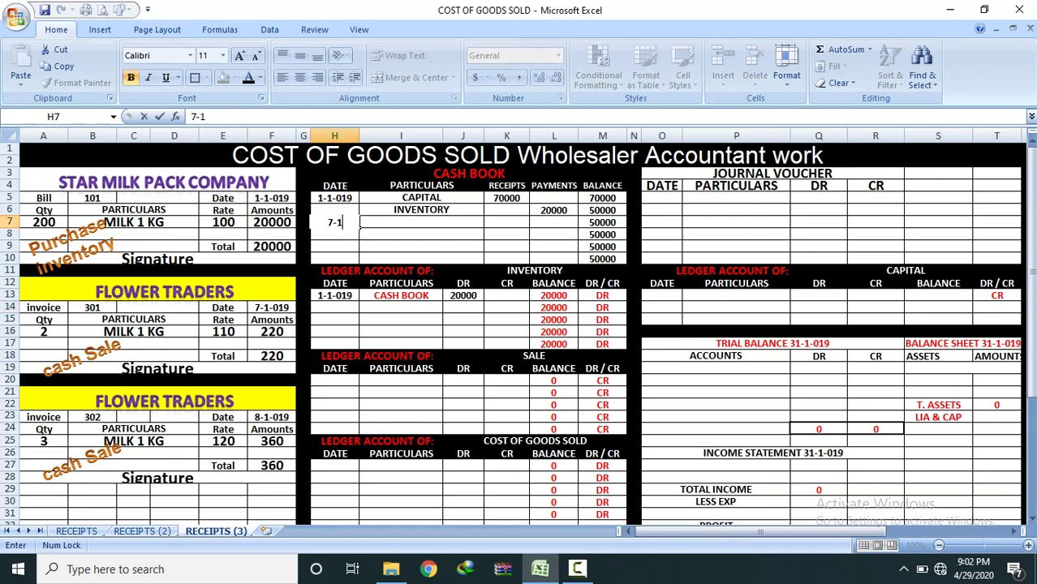
{"action": "type", "text": "-019"}
{"action": "left_click", "coordinate": [479, 224]}
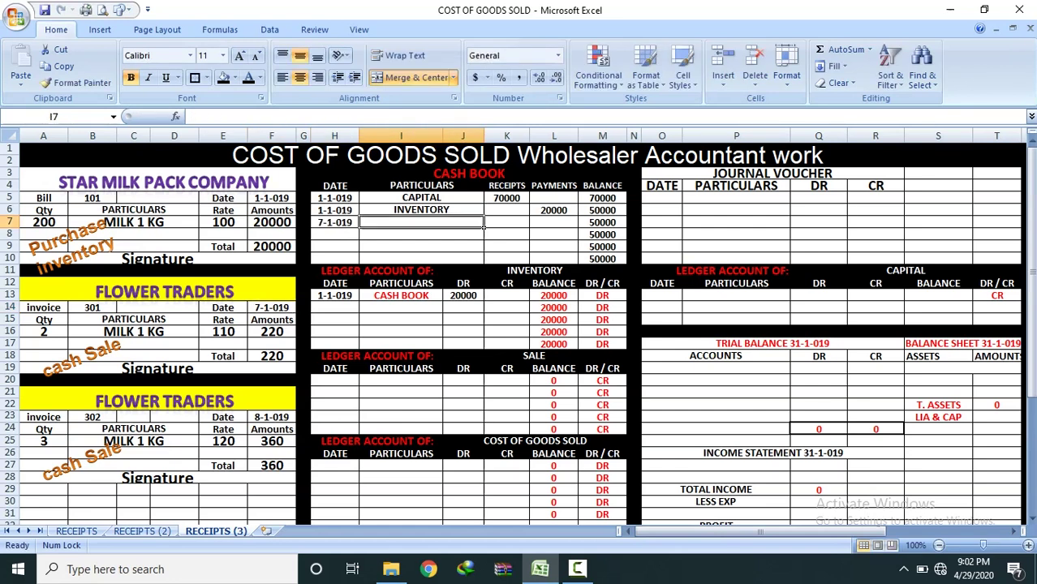
{"action": "type", "text": "SALE"}
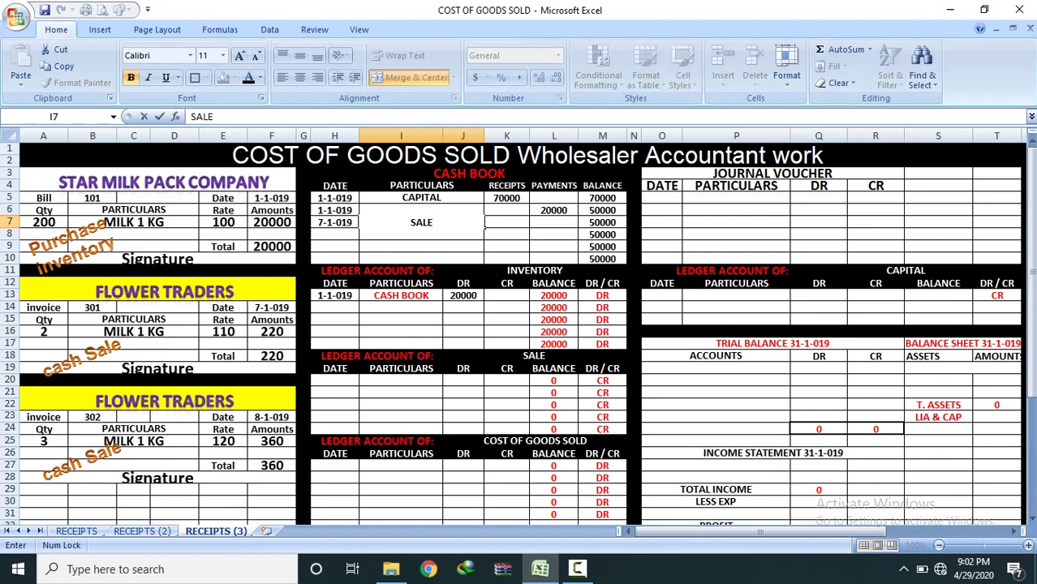
{"action": "key", "text": "Return"}
Enter invoice 301's total, 220, as the receipt for the SALE entry in the cash book and check the balance
{"action": "left_click", "coordinate": [271, 356]}
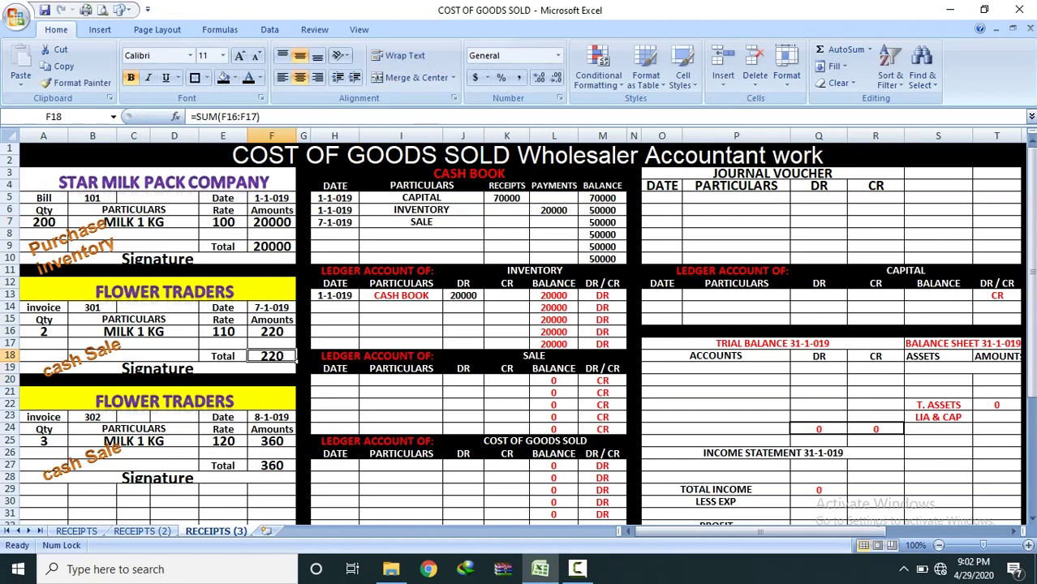
{"action": "left_click", "coordinate": [507, 222]}
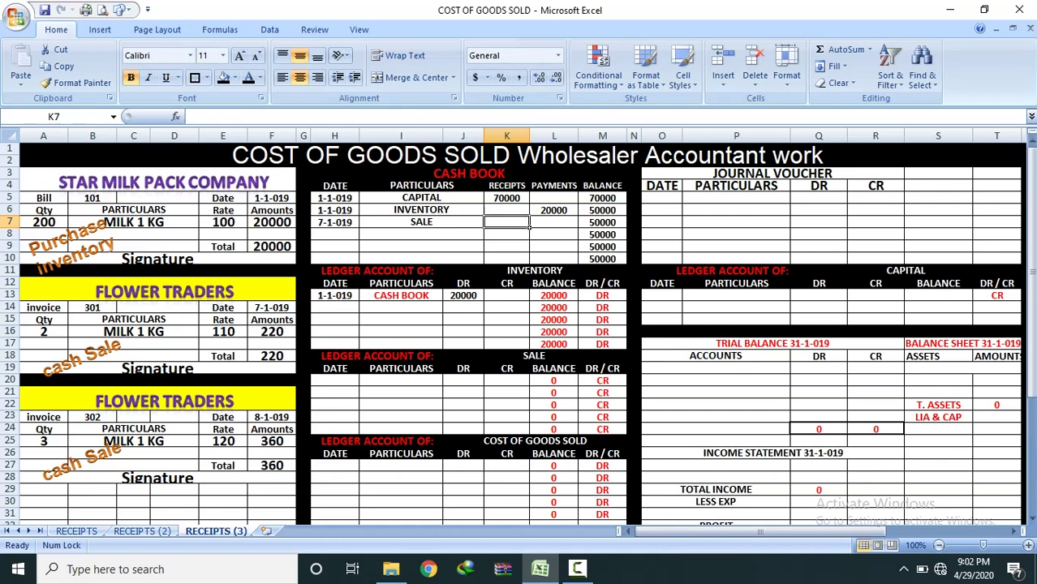
{"action": "type", "text": "220"}
{"action": "key", "text": "Return"}
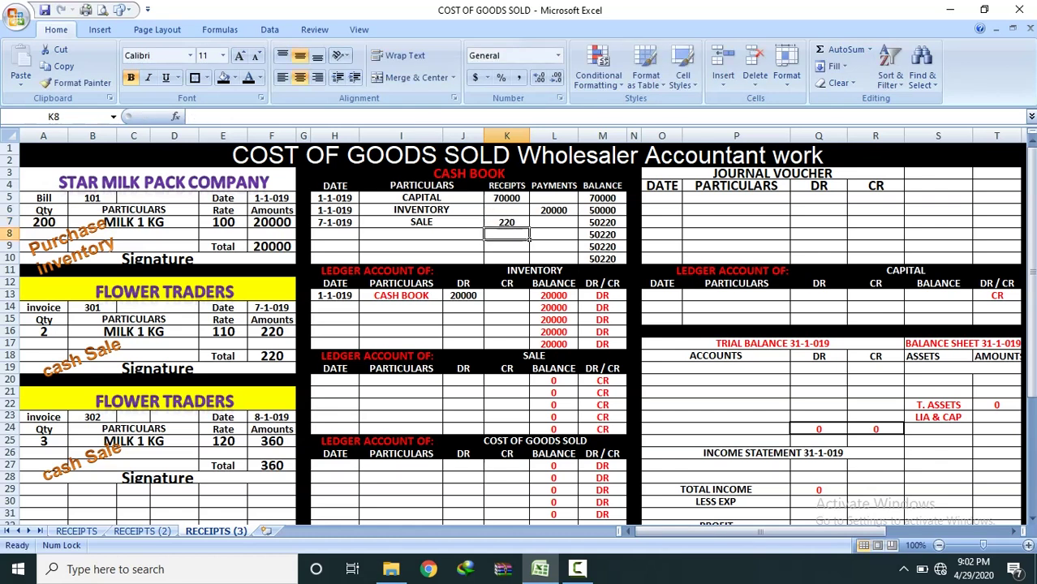
{"action": "left_click", "coordinate": [506, 222]}
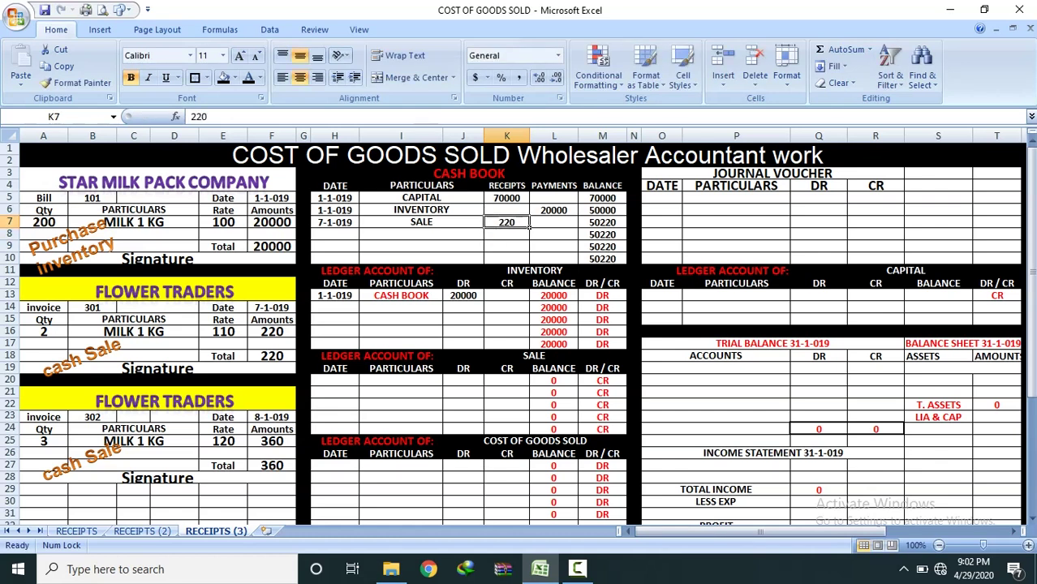
{"action": "left_click", "coordinate": [603, 222]}
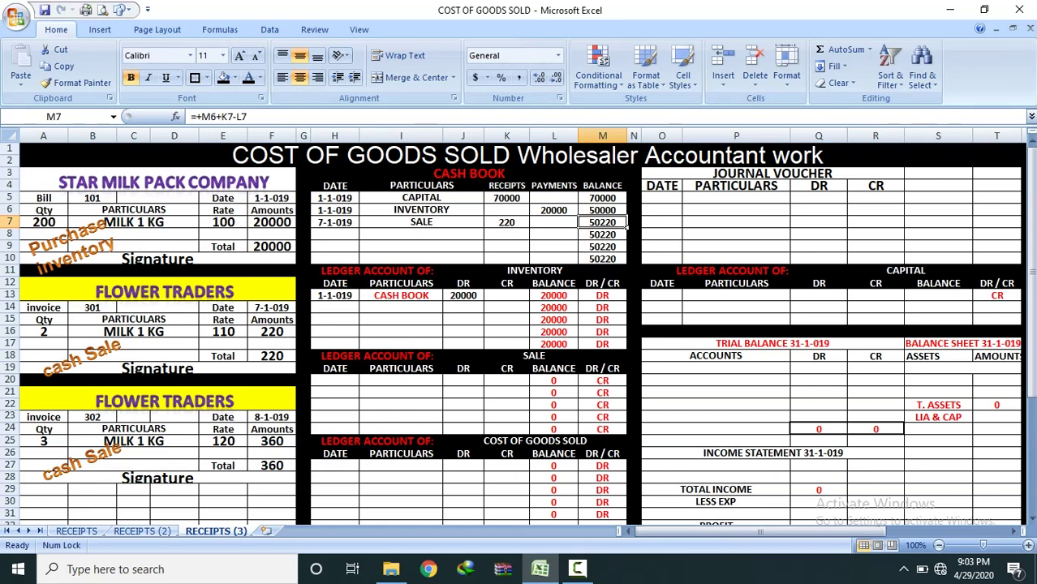
{"action": "left_click_drag", "start_coordinate": [603, 222], "coordinate": [602, 246]}
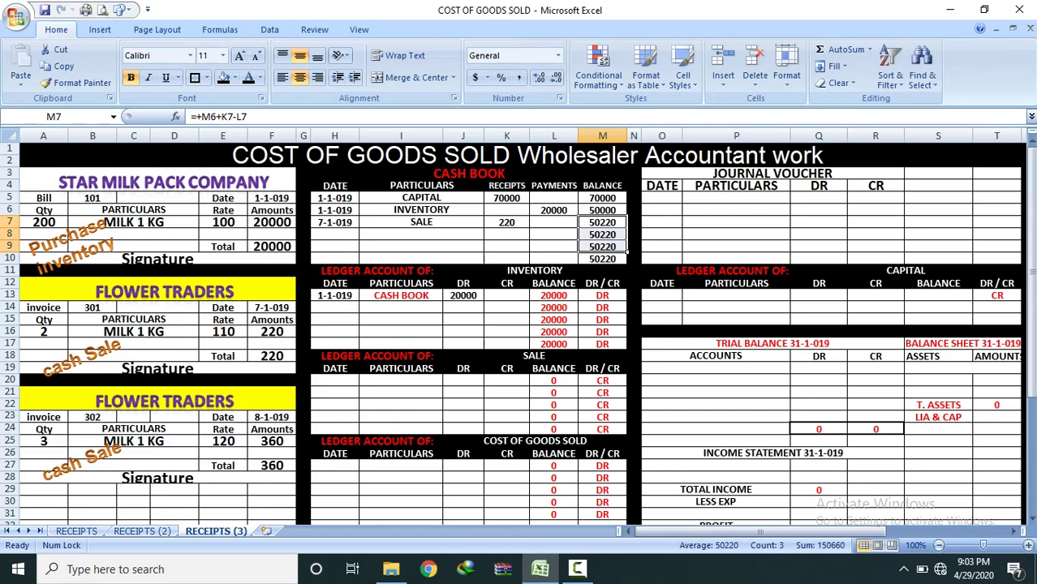
Copy SALE from the cash book into the second ledger's account name in row 18
{"action": "left_click", "coordinate": [431, 221]}
{"action": "right_click", "coordinate": [431, 221]}
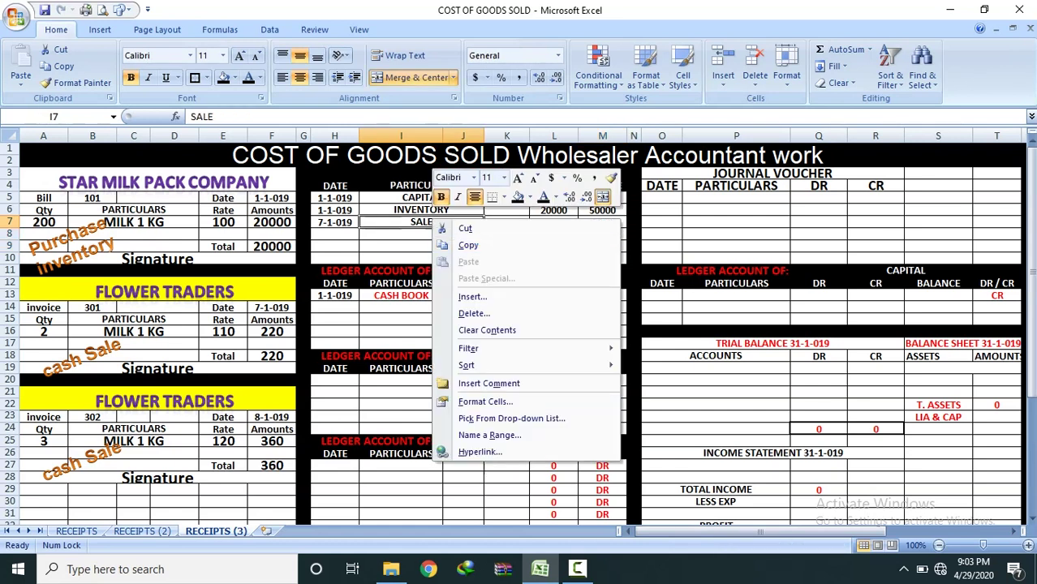
{"action": "left_click", "coordinate": [469, 246]}
{"action": "left_click", "coordinate": [539, 357]}
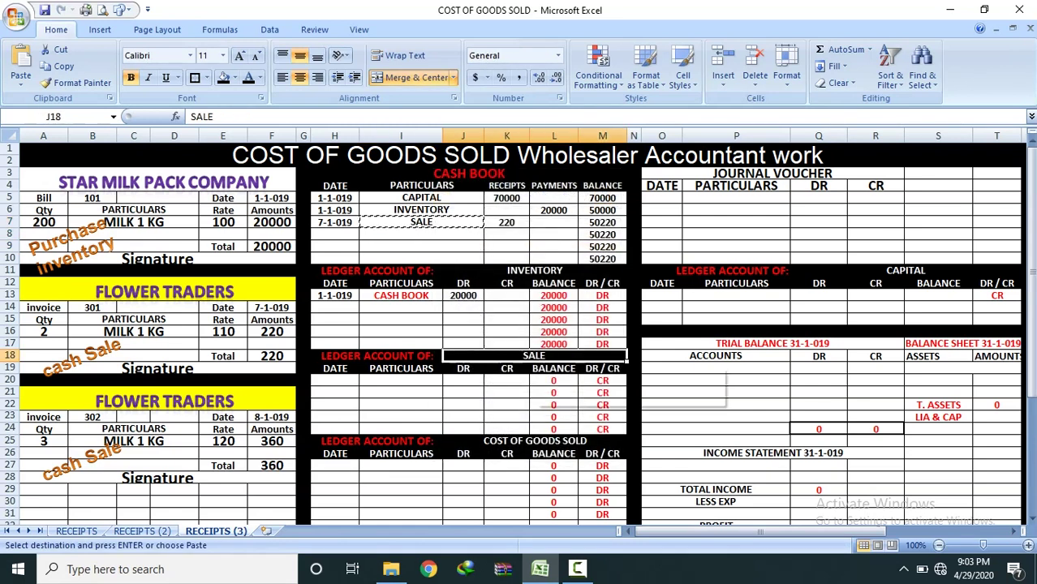
{"action": "right_click", "coordinate": [539, 357]}
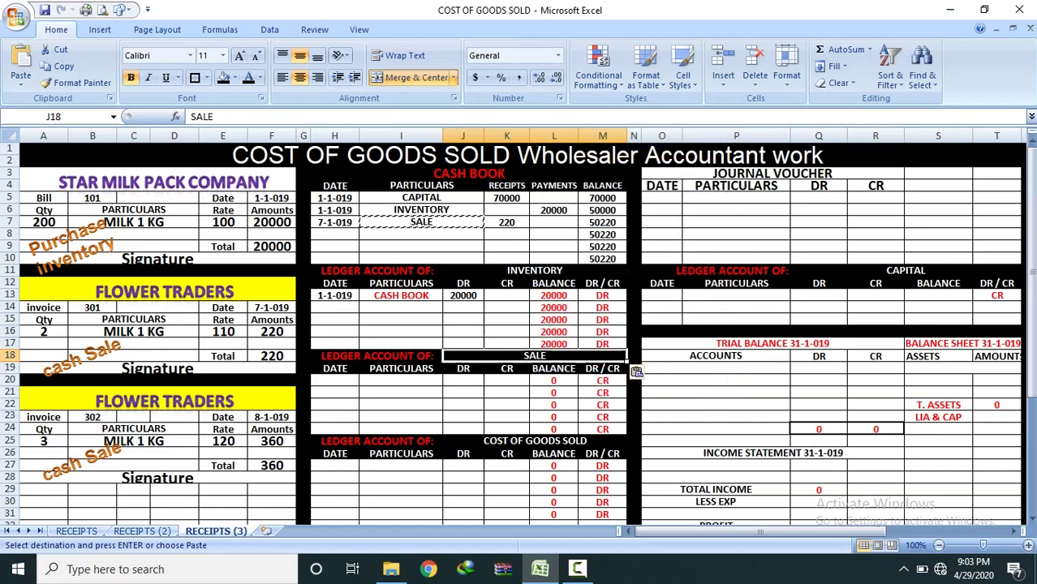
Copy the sale date from the cash book's SALE row into the first date cell of the SALE ledger
{"action": "left_click", "coordinate": [336, 222]}
{"action": "left_click", "coordinate": [334, 222]}
{"action": "right_click", "coordinate": [334, 222]}
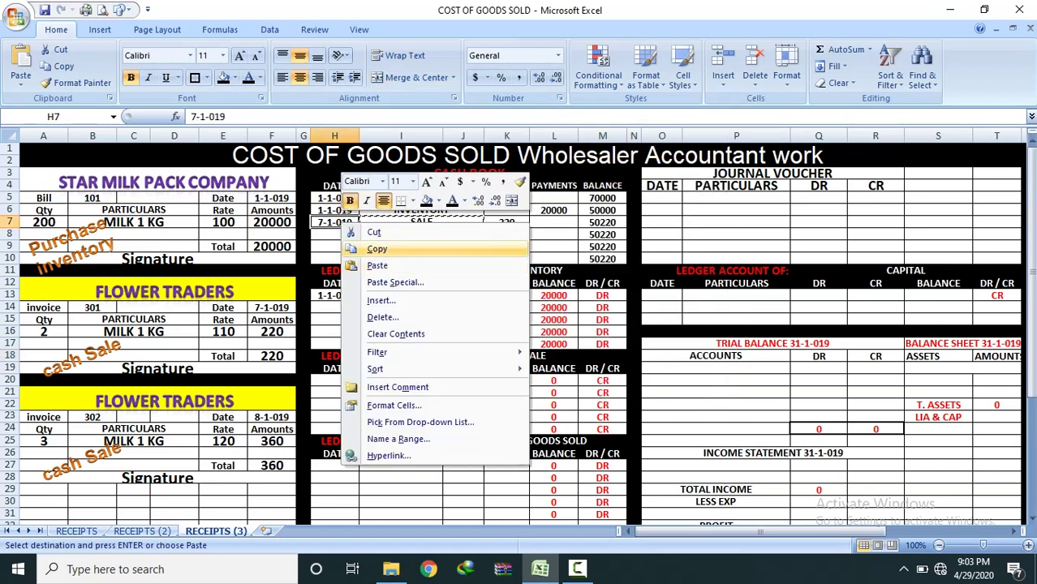
{"action": "left_click", "coordinate": [382, 247]}
{"action": "left_click", "coordinate": [345, 381]}
{"action": "right_click", "coordinate": [345, 381]}
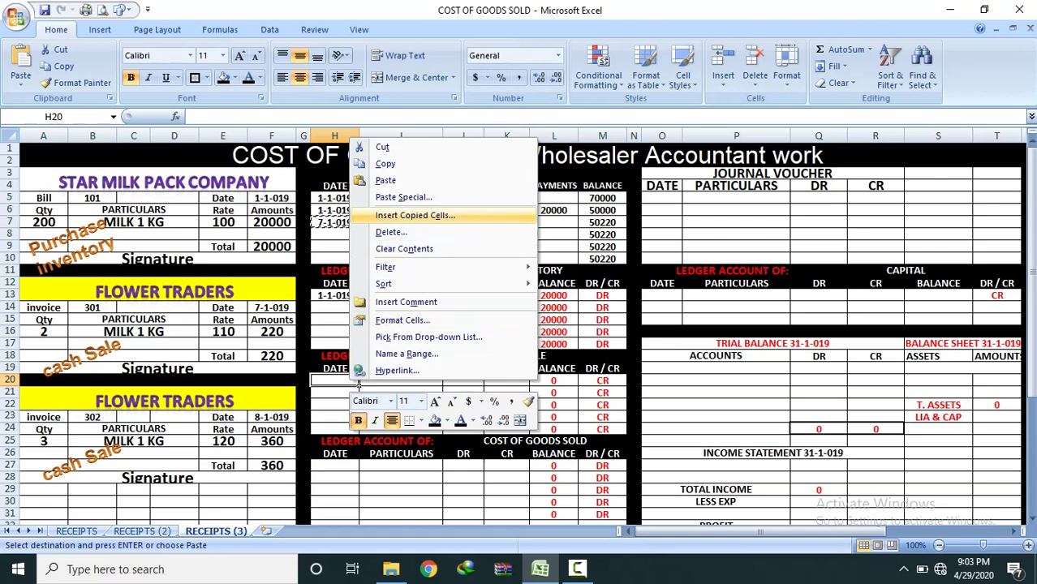
{"action": "left_click", "coordinate": [386, 180]}
Enter CASH BOOK as the particulars in the first row of the SALE ledger
{"action": "left_click", "coordinate": [401, 381]}
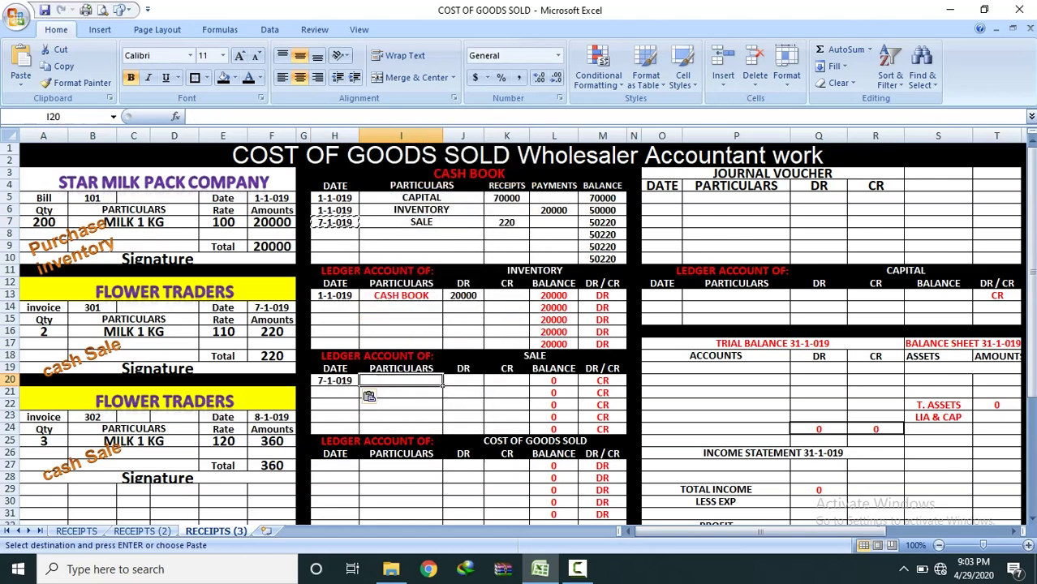
{"action": "type", "text": "CASH BOOK"}
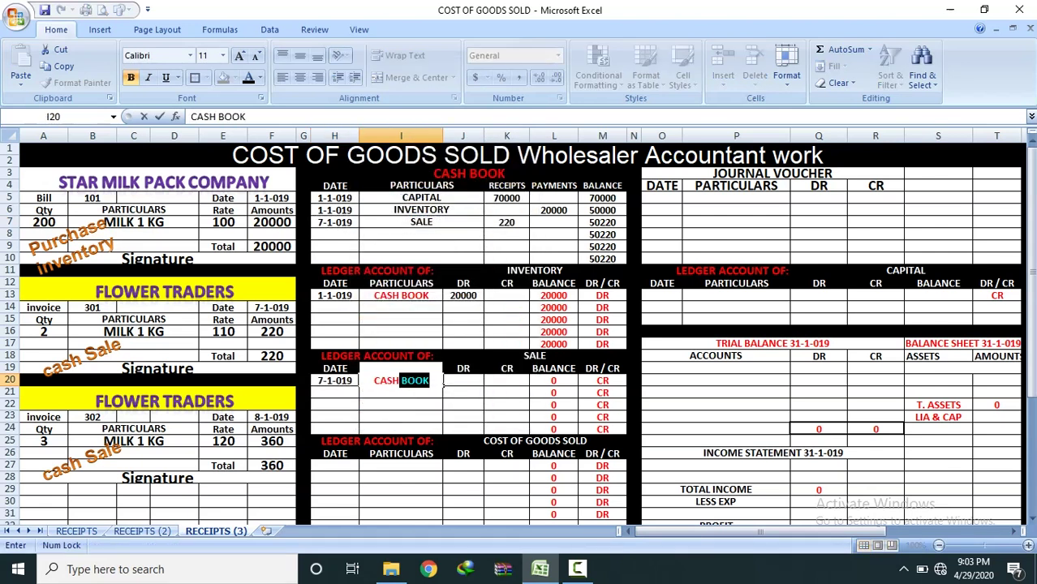
{"action": "left_click", "coordinate": [507, 405]}
Copy the 220 receipt from the cash book's SALE row into the first credit cell of the SALE ledger
{"action": "left_click", "coordinate": [508, 223]}
{"action": "right_click", "coordinate": [508, 222]}
{"action": "left_click", "coordinate": [547, 248]}
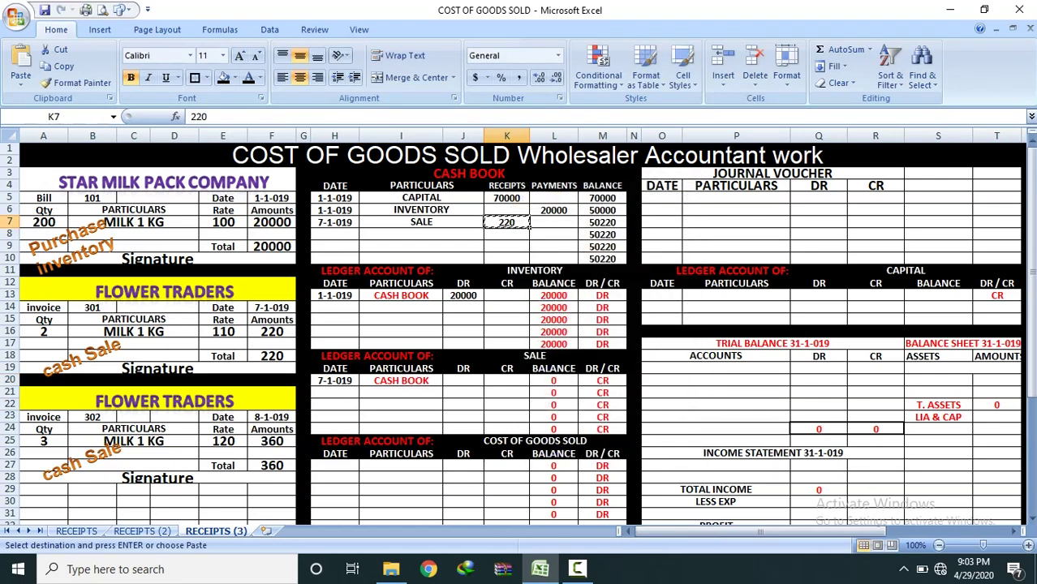
{"action": "right_click", "coordinate": [507, 380]}
{"action": "left_click", "coordinate": [536, 183]}
{"action": "left_click_drag", "start_coordinate": [603, 381], "coordinate": [602, 430]}
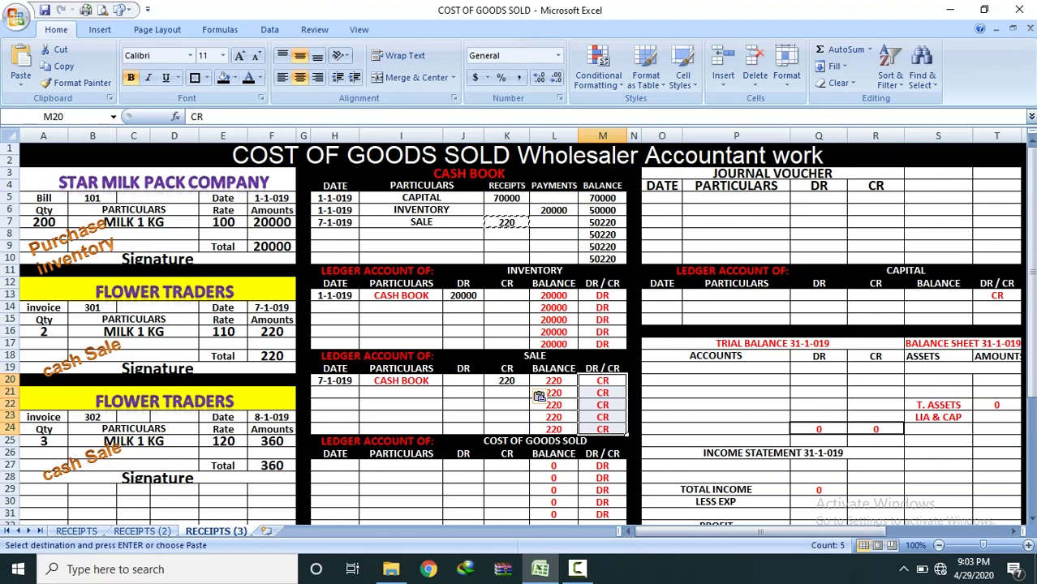
Examine the purchase bill's unit rate against the quantity sold on invoice 301 to work out the sale's cost
{"action": "left_click", "coordinate": [401, 393]}
{"action": "left_click", "coordinate": [73, 243]}
{"action": "left_click", "coordinate": [224, 228]}
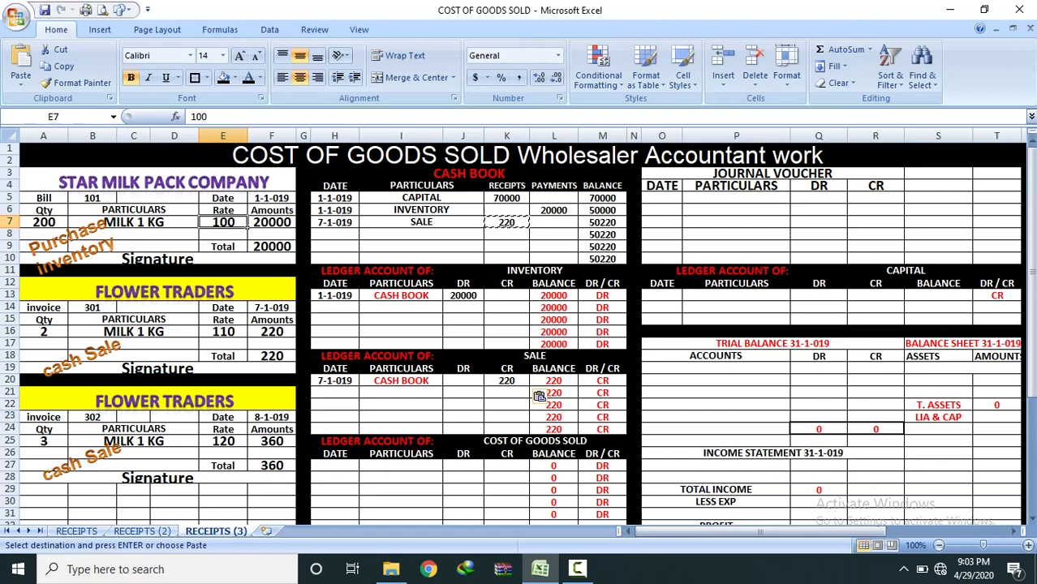
{"action": "left_click", "coordinate": [65, 333]}
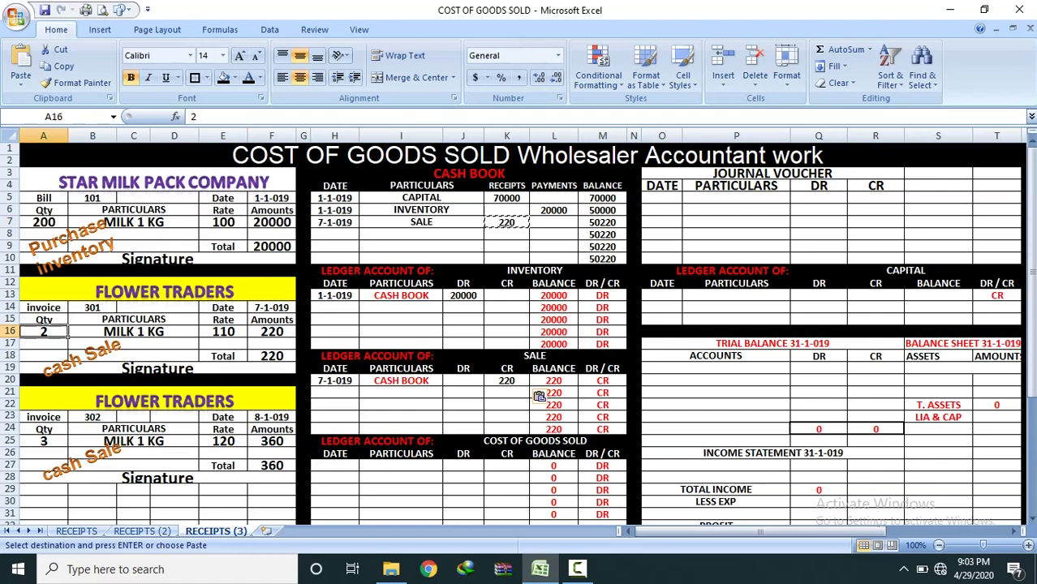
{"action": "left_click_drag", "start_coordinate": [65, 333], "coordinate": [67, 342]}
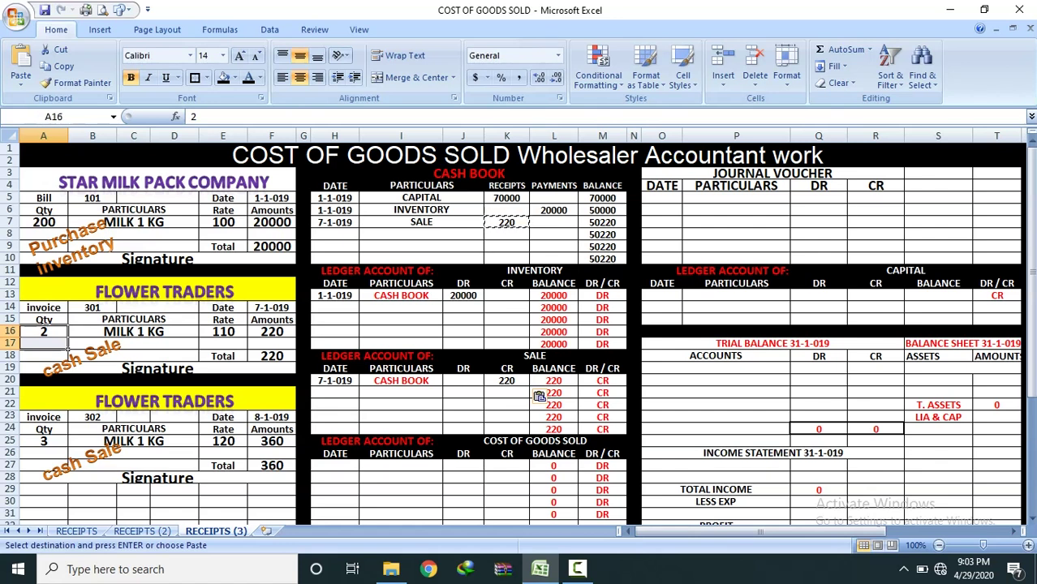
{"action": "left_click", "coordinate": [223, 222]}
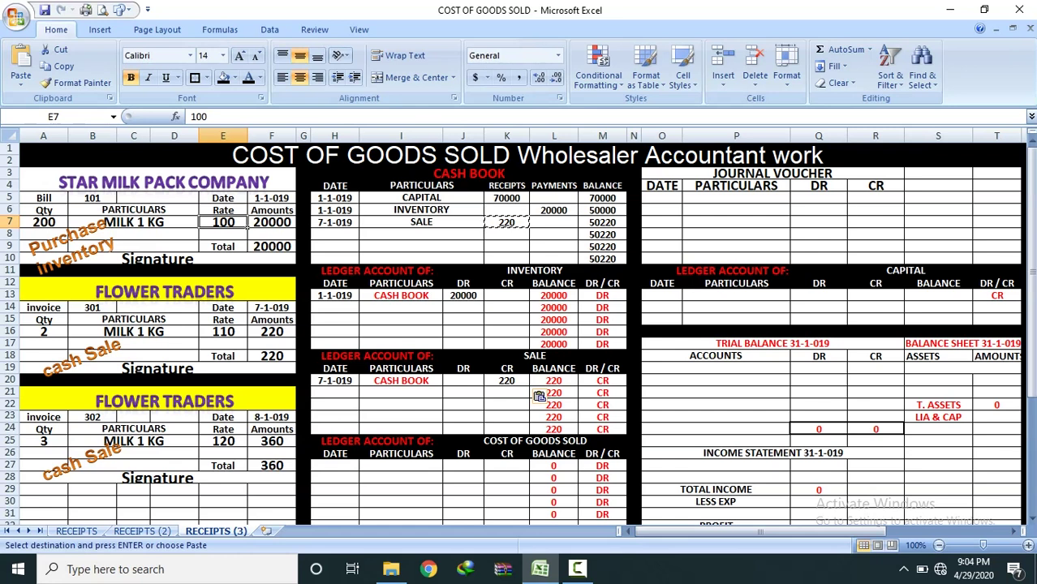
{"action": "left_click_drag", "start_coordinate": [49, 332], "coordinate": [48, 350]}
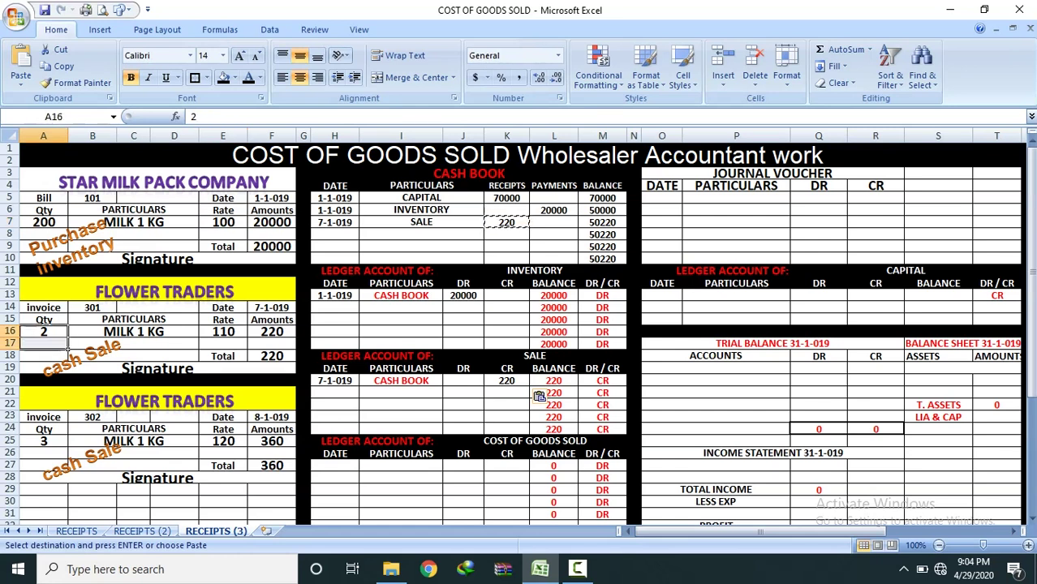
{"action": "left_click", "coordinate": [223, 222]}
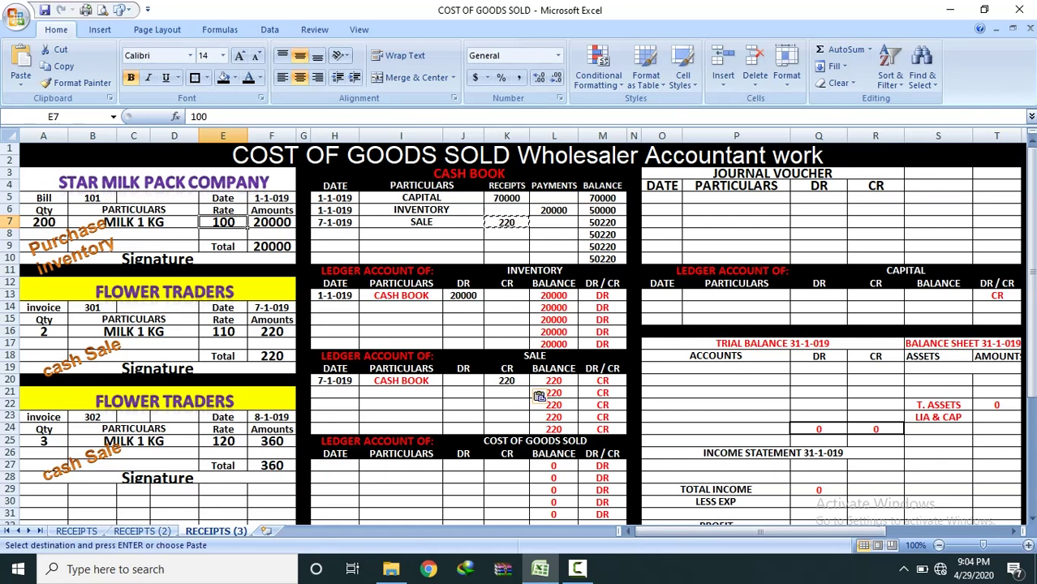
Enter the date 7-1-019 and COST OF GOODS SOLD as particulars in the journal voucher's first row
{"action": "left_click", "coordinate": [422, 223]}
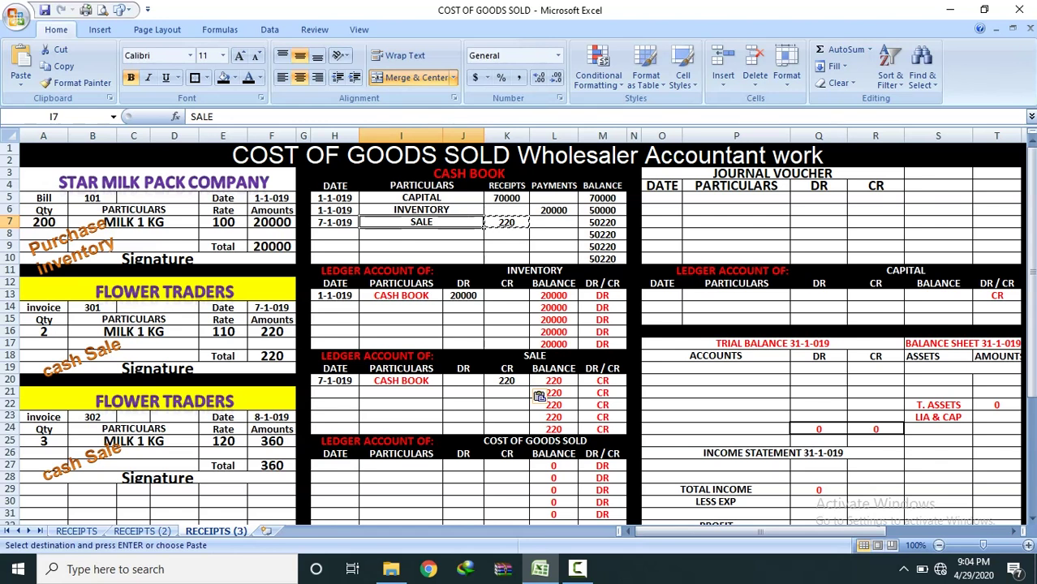
{"action": "left_click", "coordinate": [528, 386]}
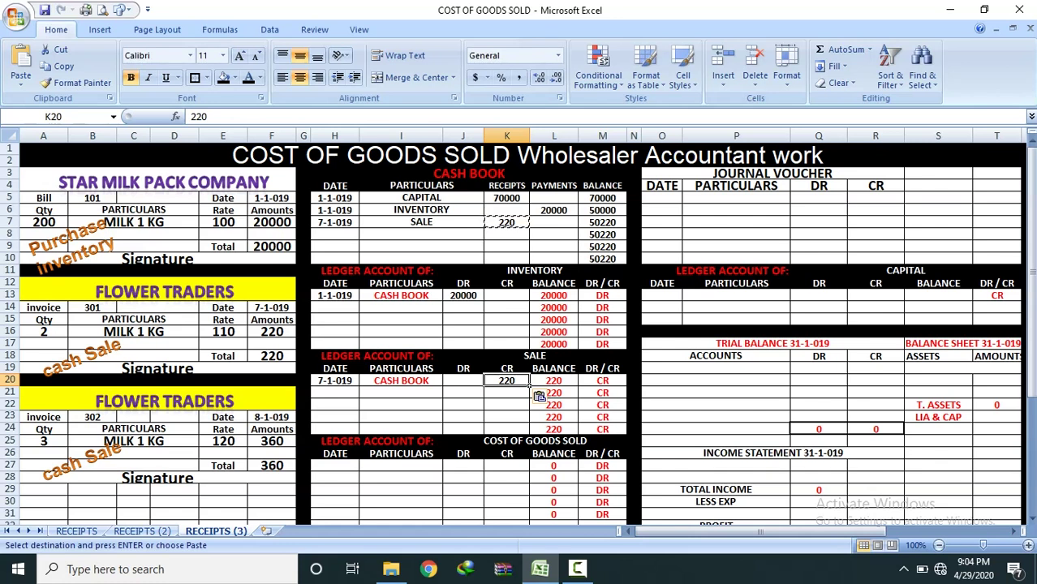
{"action": "left_click", "coordinate": [663, 198]}
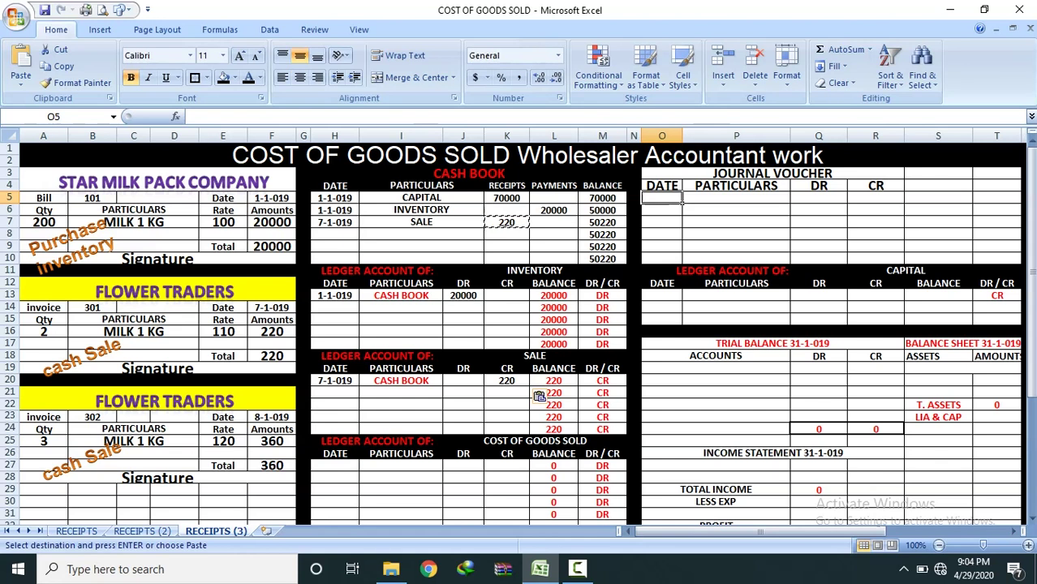
{"action": "type", "text": "7-1-"}
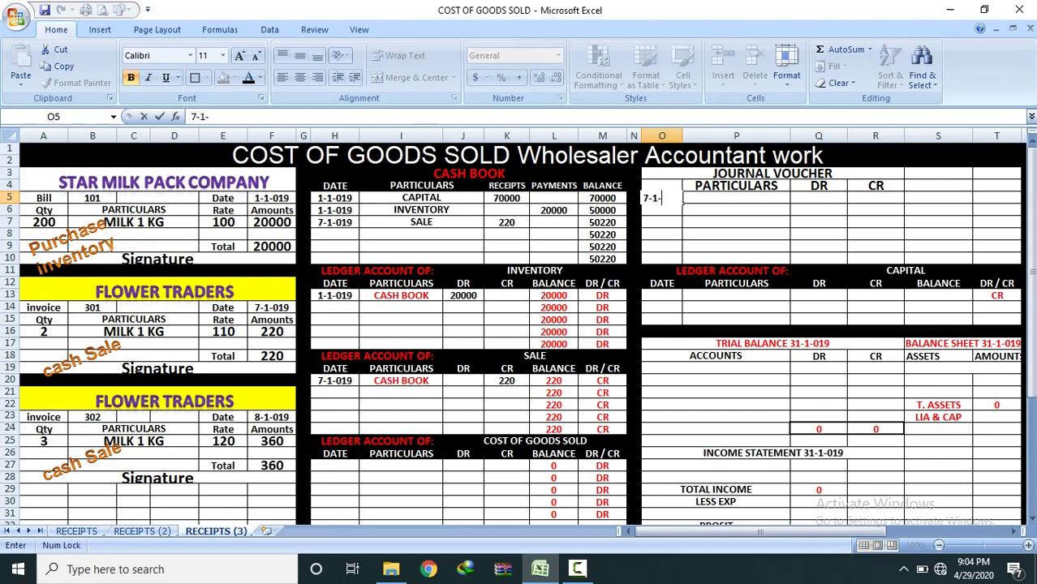
{"action": "type", "text": "019"}
{"action": "key", "text": "Tab"}
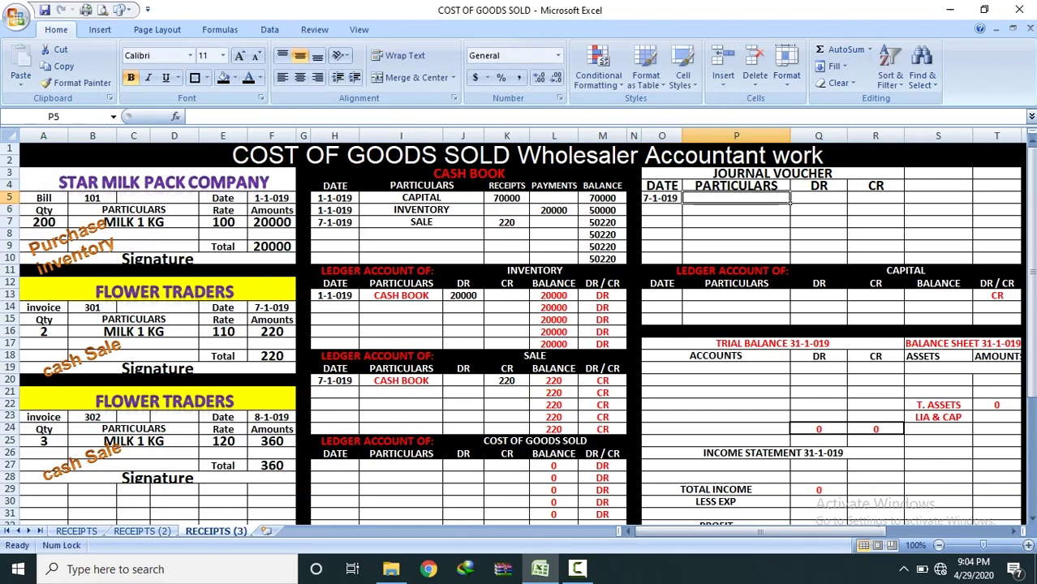
{"action": "type", "text": "COST"}
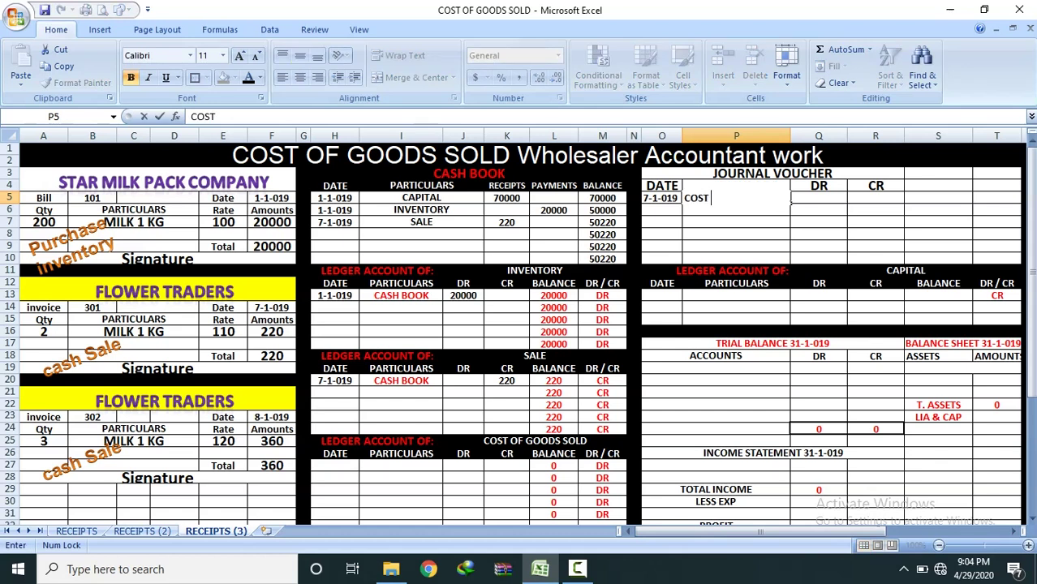
{"action": "type", "text": " OF GOO"}
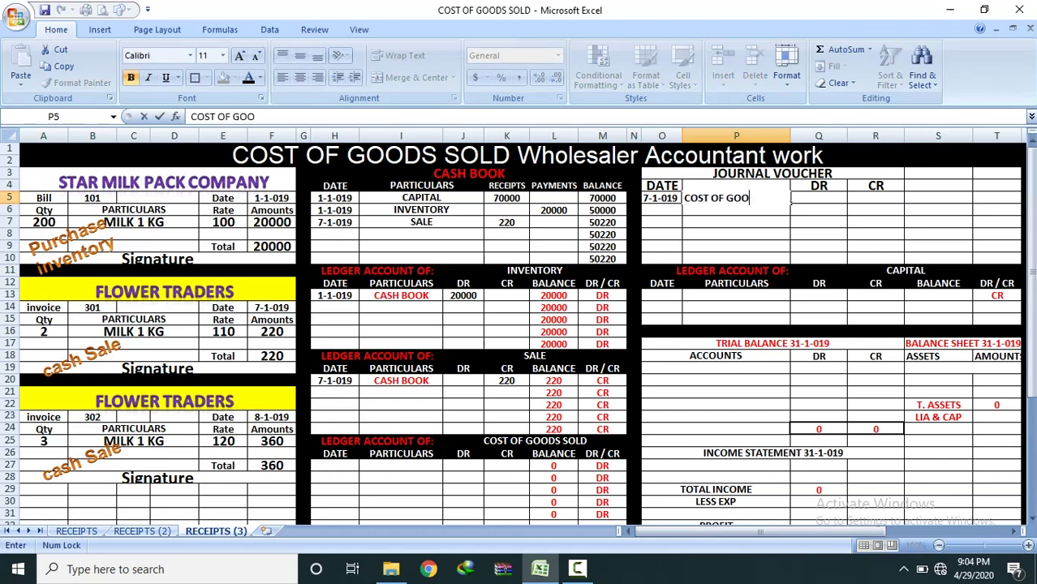
{"action": "type", "text": "DS SOLD"}
{"action": "left_click", "coordinate": [737, 235]}
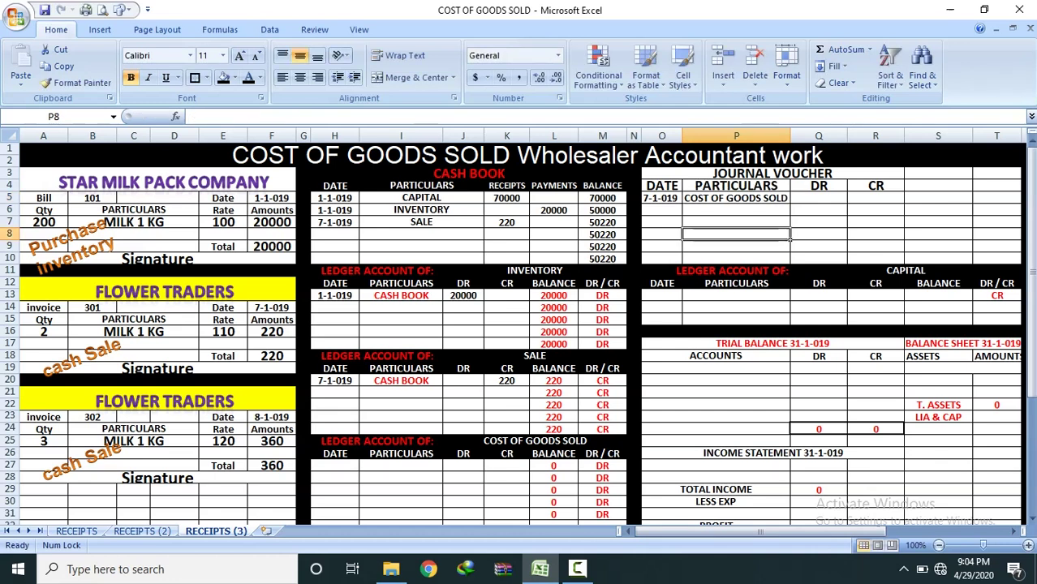
Debit COST OF GOODS SOLD with 200 in the journal voucher, from the purchase rate and invoice 301's quantity
{"action": "left_click", "coordinate": [223, 222]}
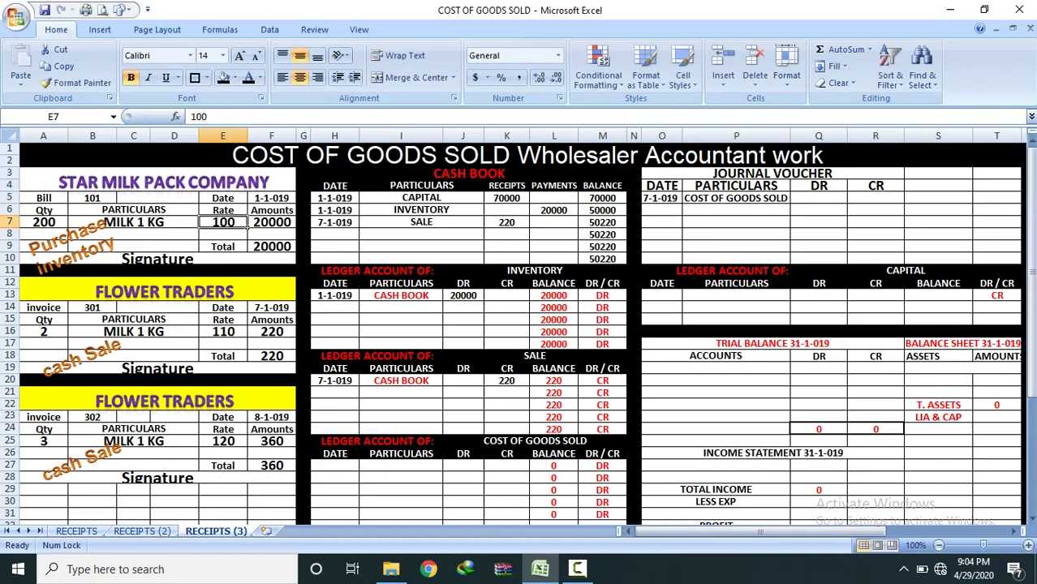
{"action": "left_click", "coordinate": [65, 333]}
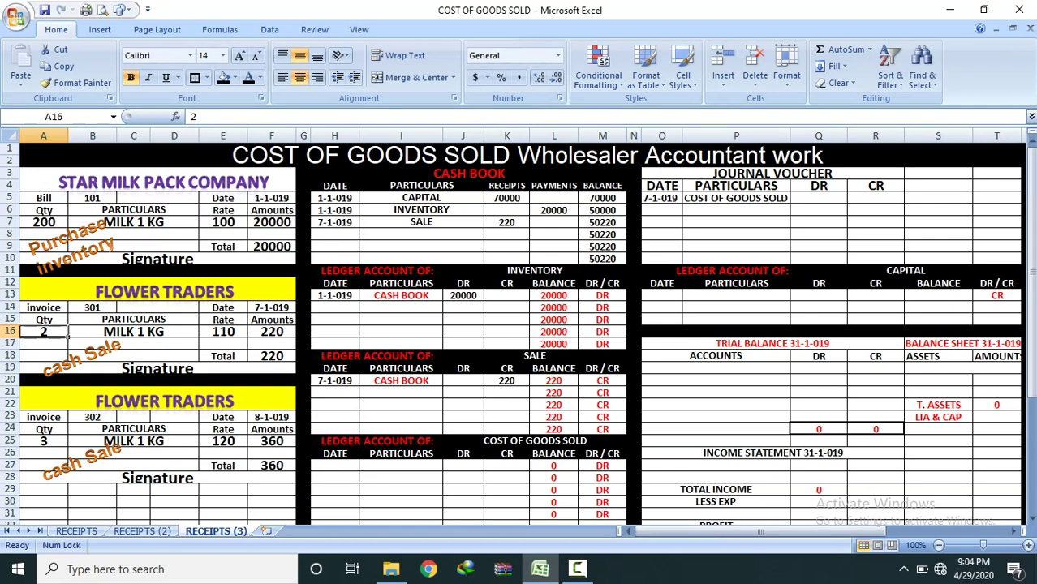
{"action": "left_click", "coordinate": [819, 198]}
{"action": "type", "text": "200"}
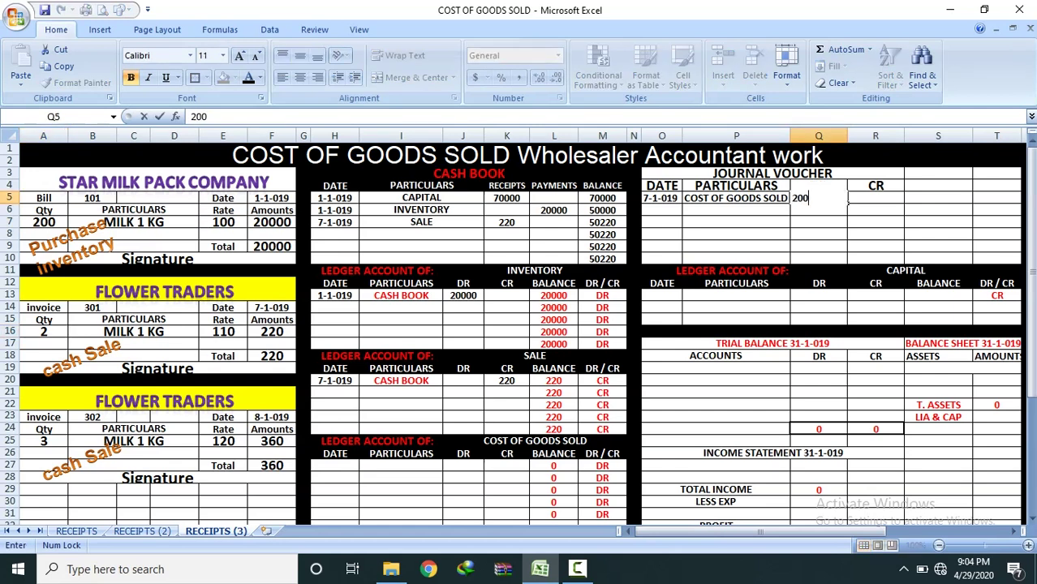
{"action": "key", "text": "Return"}
Enter INVENTORY with a credit of 200 in the journal voucher's second row
{"action": "key", "text": "Left"}
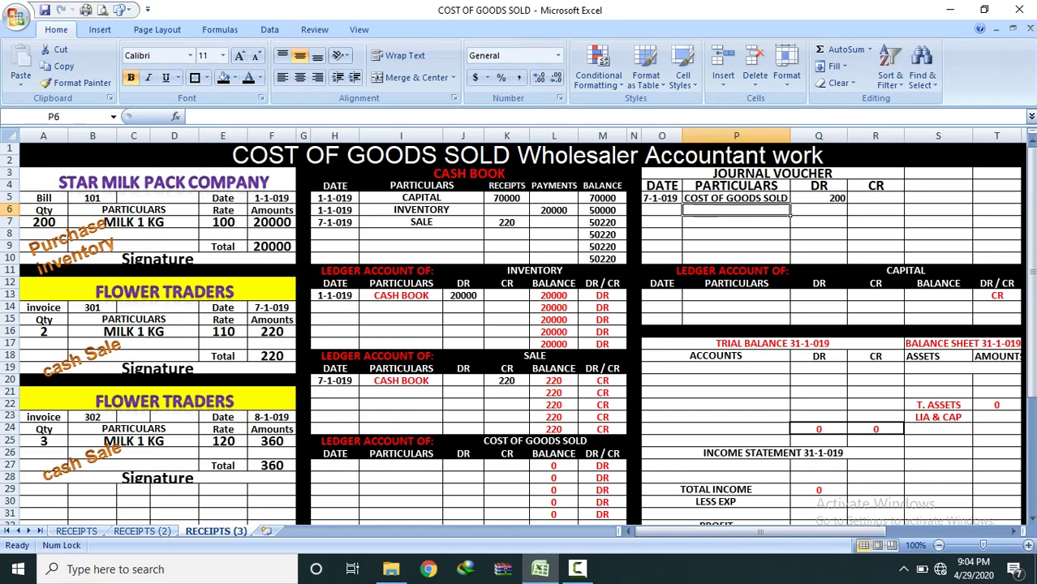
{"action": "type", "text": "INVENTORY"}
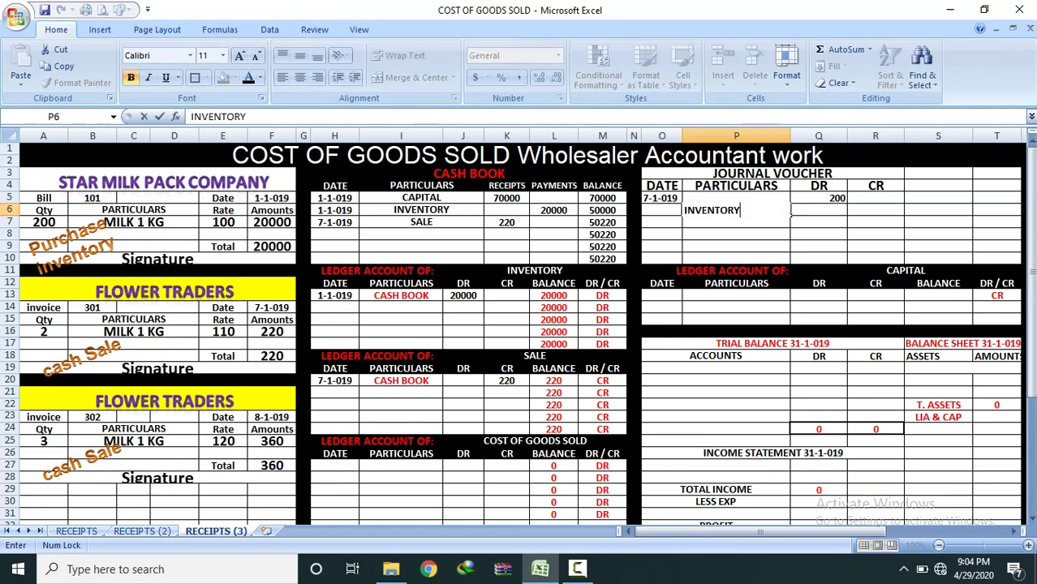
{"action": "key", "text": "Right"}
{"action": "key", "text": "Right"}
{"action": "type", "text": "200"}
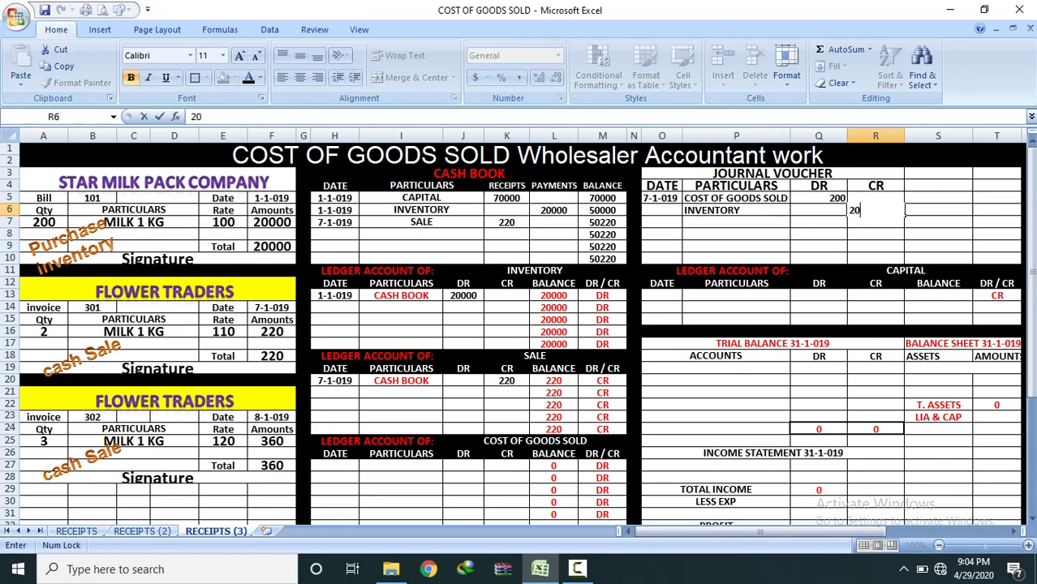
{"action": "key", "text": "Return"}
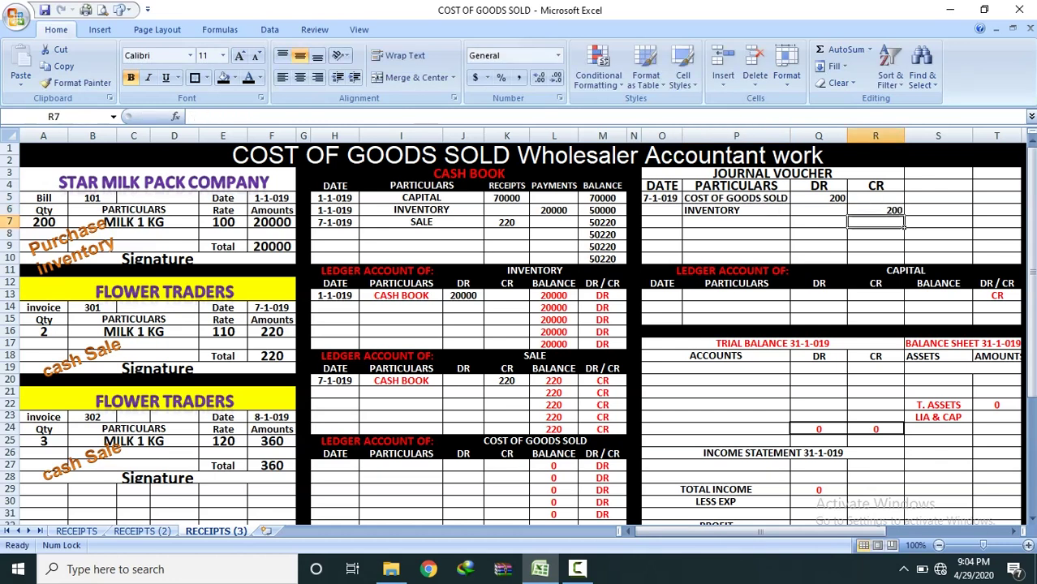
Copy COST OF GOODS SOLD from the journal voucher into the account heading of the third ledger, below the SALE ledger
{"action": "left_click", "coordinate": [740, 198]}
{"action": "right_click", "coordinate": [742, 198]}
{"action": "left_click", "coordinate": [767, 225]}
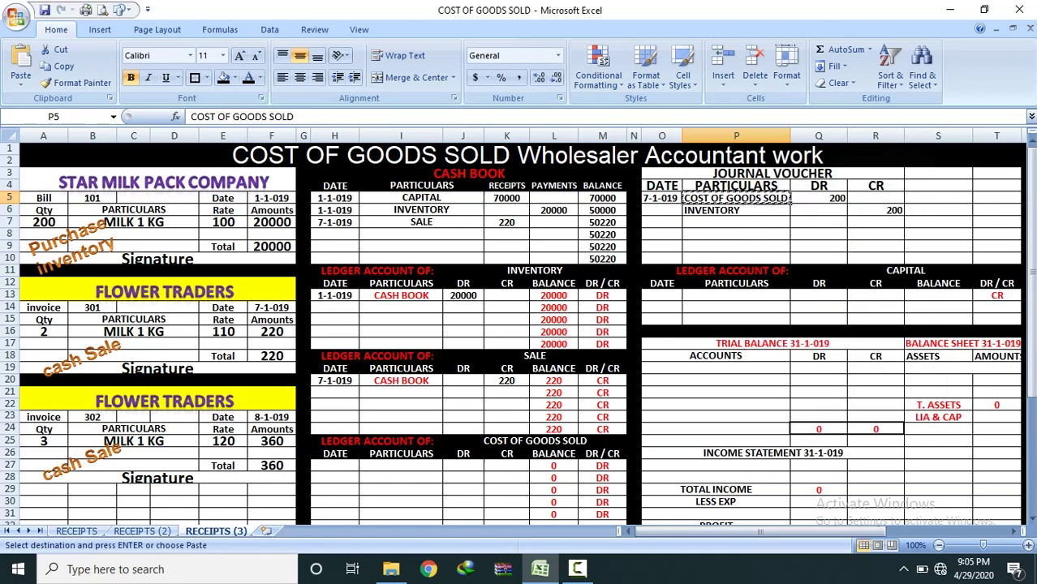
{"action": "left_click", "coordinate": [537, 442]}
{"action": "right_click", "coordinate": [538, 443]}
{"action": "left_click", "coordinate": [573, 241]}
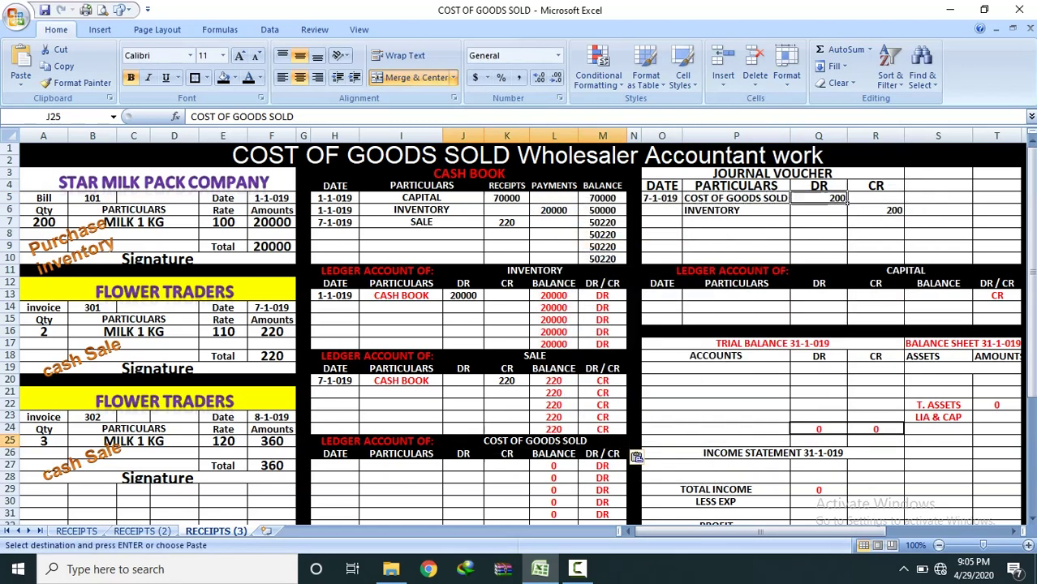
Post the journal voucher's debit of 200 to the first debit cell of the COST OF GOODS SOLD ledger
{"action": "left_click", "coordinate": [819, 198]}
{"action": "left_click", "coordinate": [463, 466]}
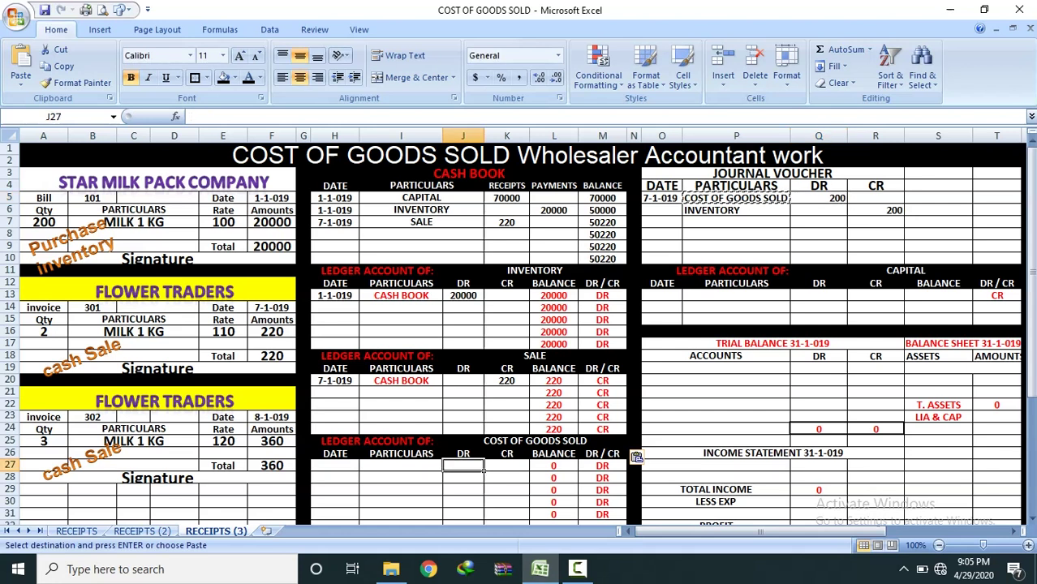
{"action": "type", "text": "200"}
{"action": "key", "text": "Return"}
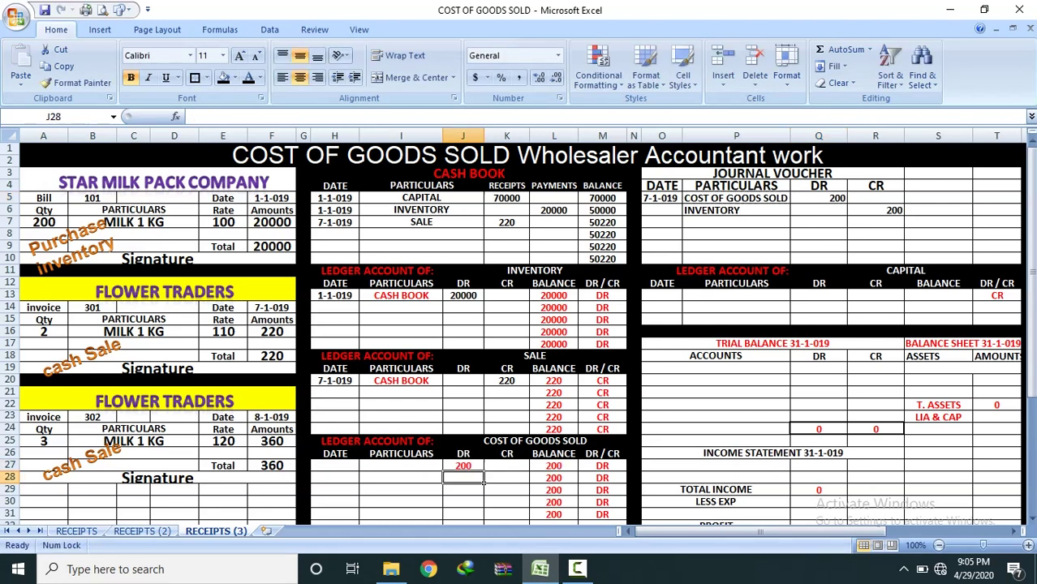
Enter SOLD / JV as the particulars in the second row of the INVENTORY ledger
{"action": "left_click", "coordinate": [737, 210]}
{"action": "right_click", "coordinate": [740, 210]}
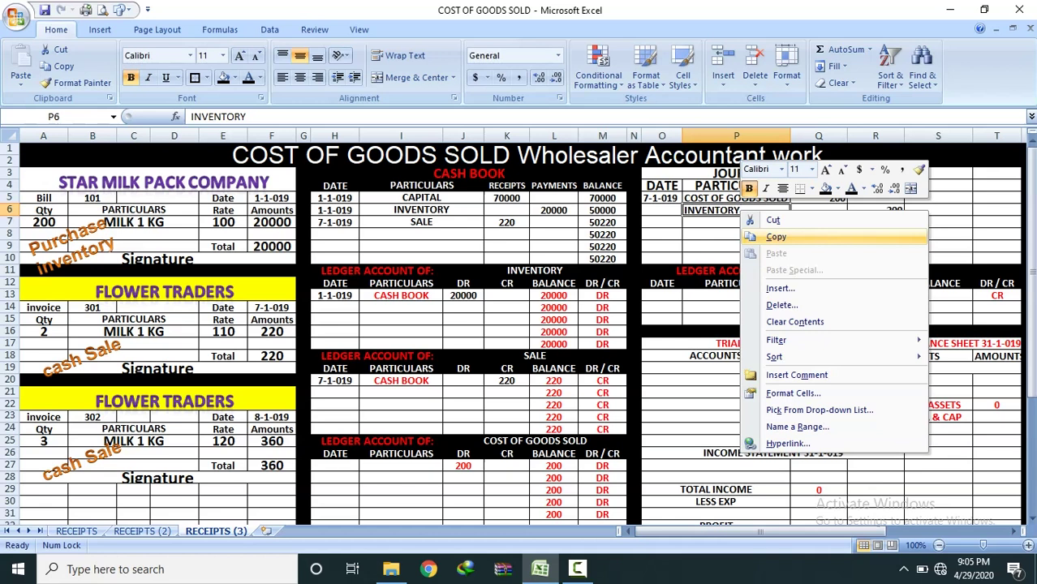
{"action": "left_click", "coordinate": [776, 236]}
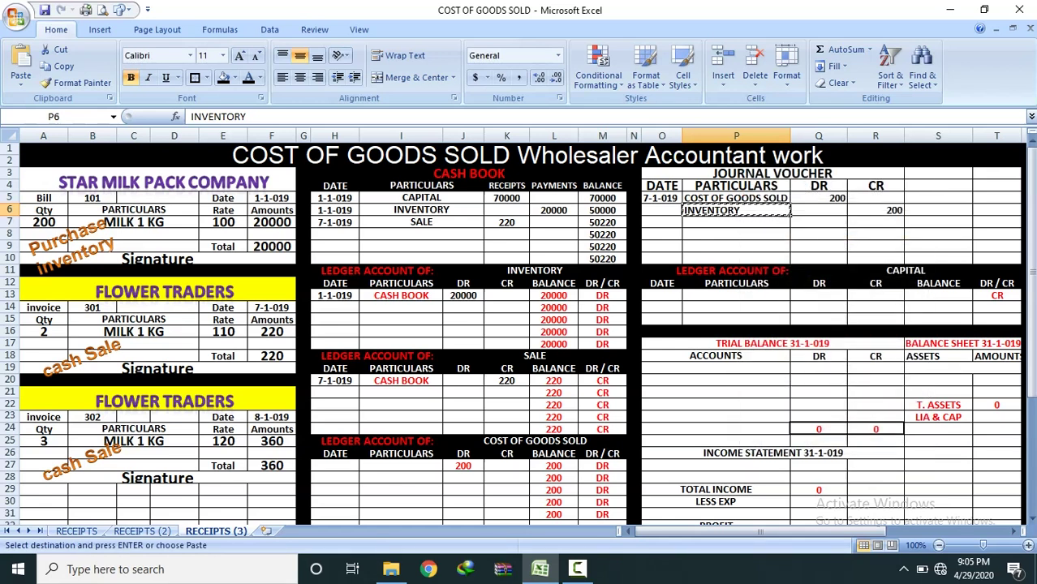
{"action": "left_click", "coordinate": [401, 308]}
{"action": "type", "text": "SALESOLD"}
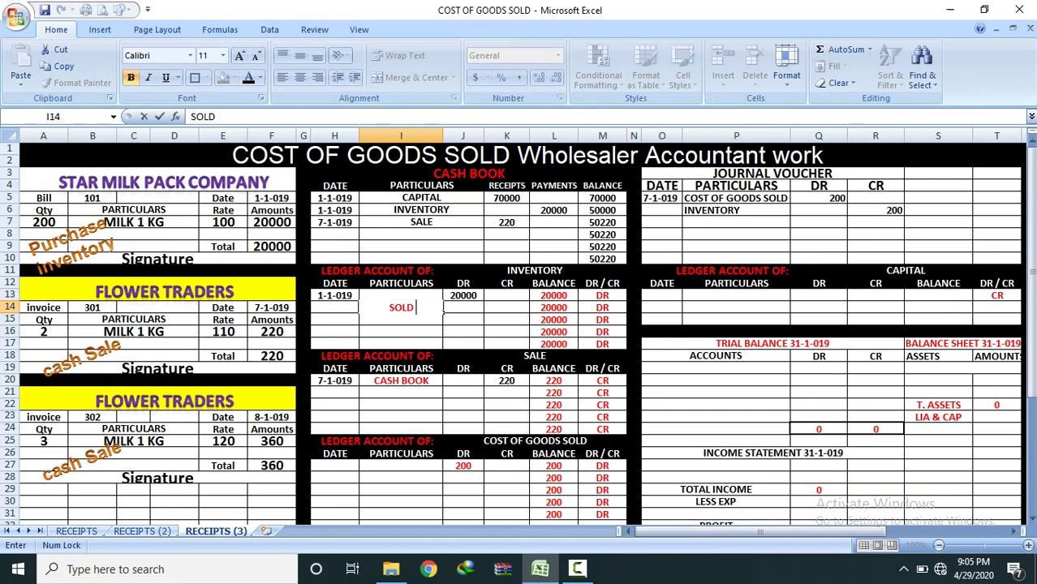
{"action": "type", "text": " / JV"}
Enter the journal voucher's date 7-1-019 in the SOLD / JV row of the INVENTORY ledger
{"action": "left_click", "coordinate": [334, 307]}
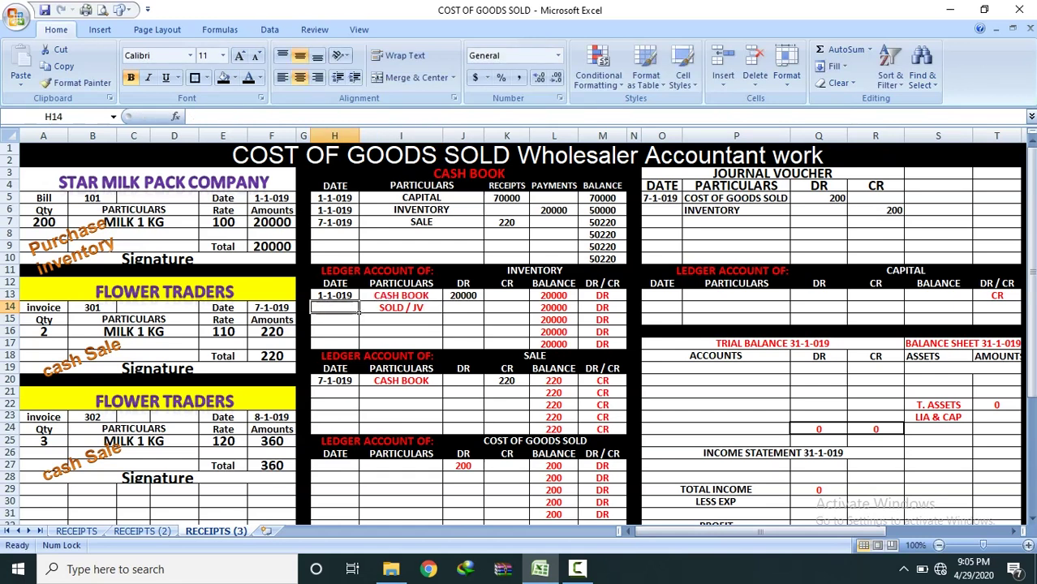
{"action": "left_click", "coordinate": [662, 198]}
{"action": "left_click", "coordinate": [355, 307]}
{"action": "type", "text": "7-1-019"}
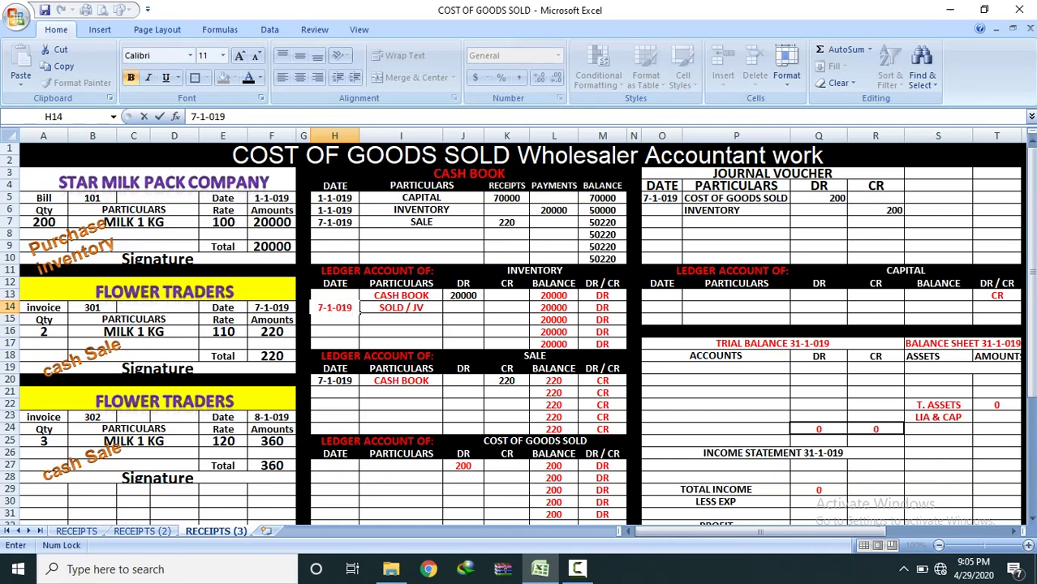
{"action": "left_click", "coordinate": [462, 308]}
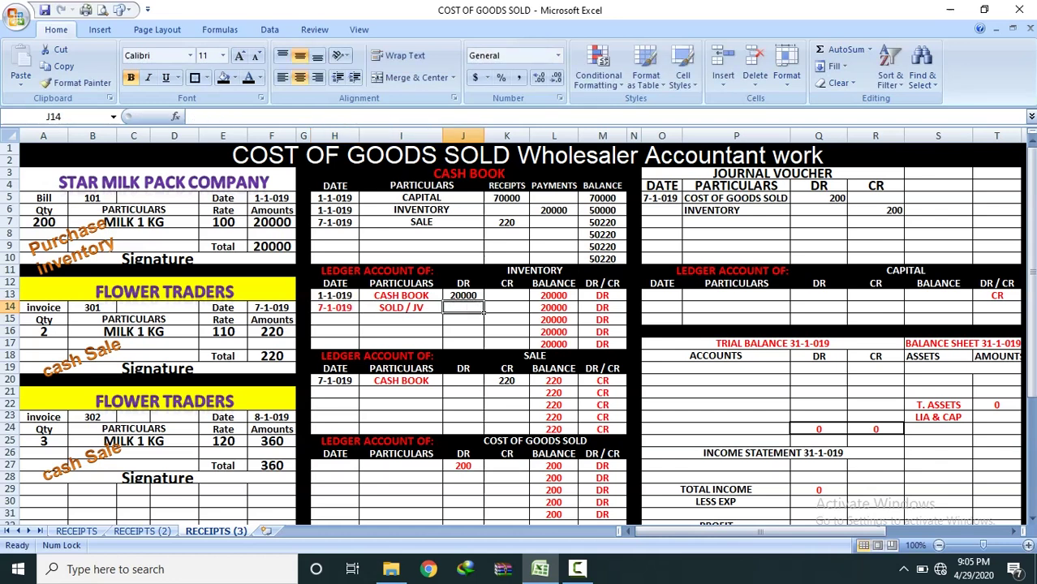
Post the journal voucher's credit of 200 to the SOLD / JV row of the INVENTORY ledger
{"action": "left_click", "coordinate": [897, 211]}
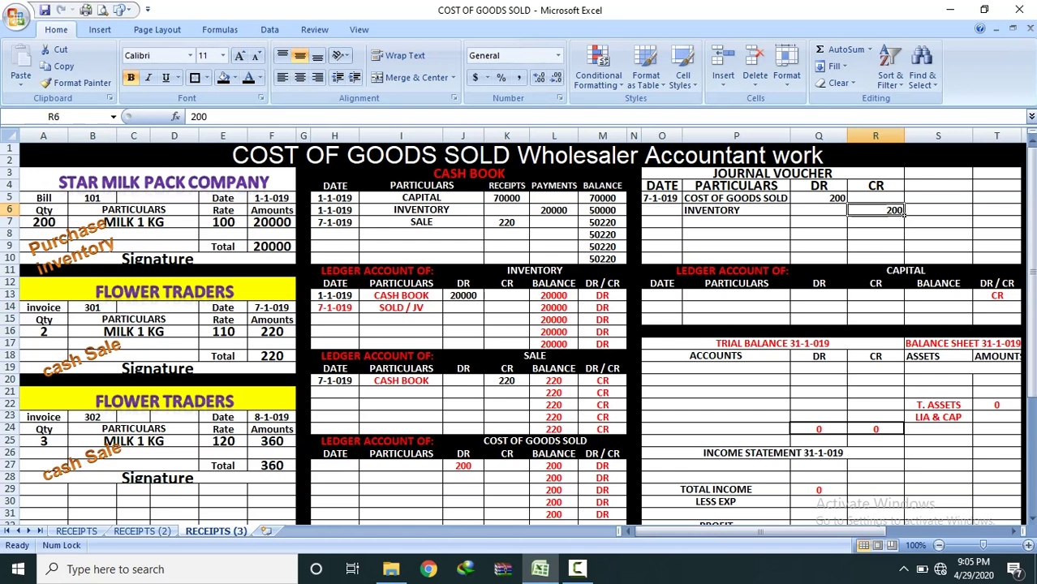
{"action": "left_click", "coordinate": [507, 308]}
{"action": "type", "text": "200"}
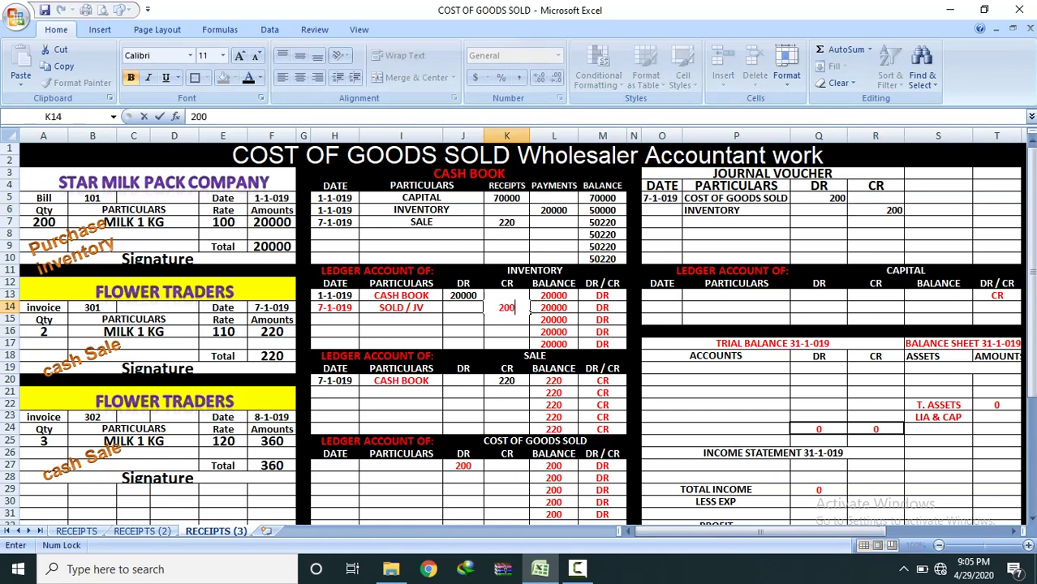
{"action": "key", "text": "Return"}
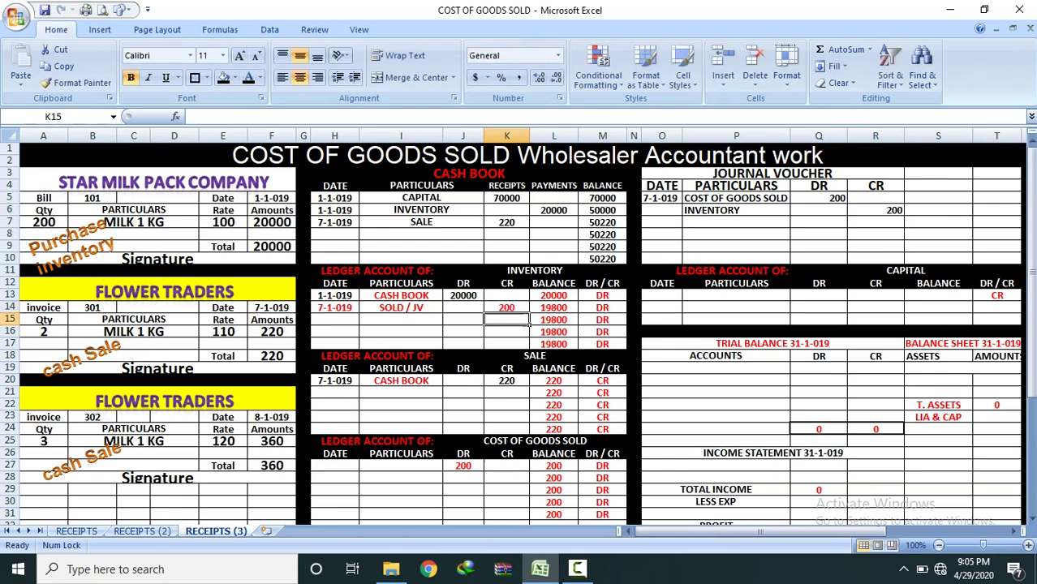
Enter JV as the particulars and 7-1-019 as the date in the first row of the COST OF GOODS SOLD ledger
{"action": "left_click_drag", "start_coordinate": [33, 397], "coordinate": [296, 507]}
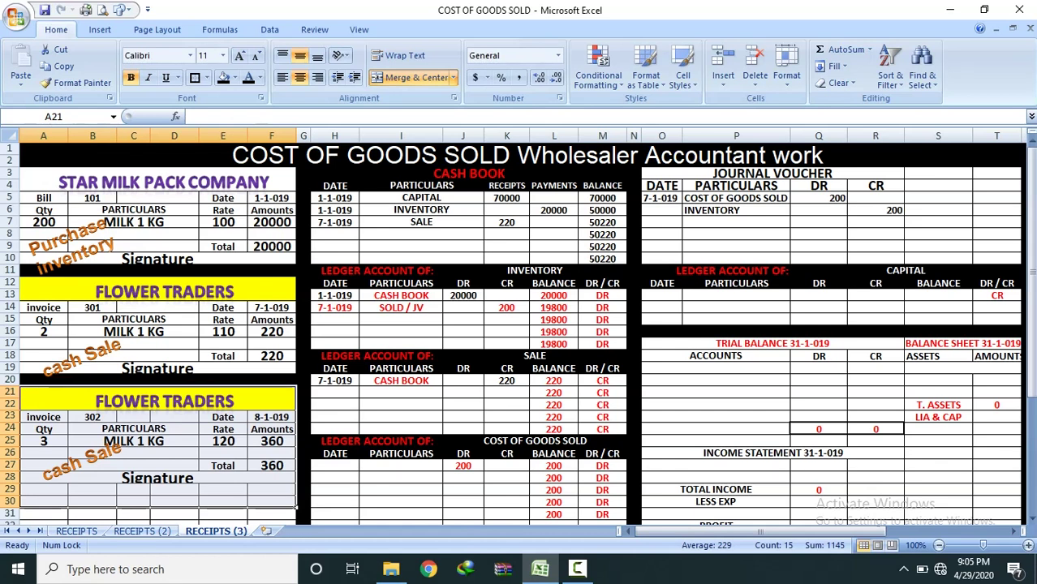
{"action": "left_click", "coordinate": [836, 199]}
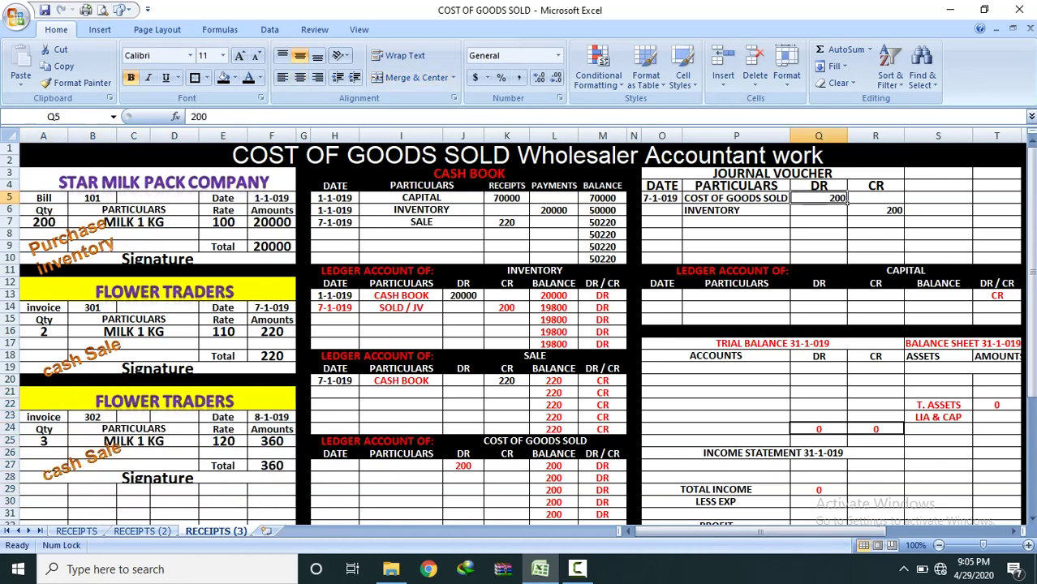
{"action": "left_click", "coordinate": [401, 465]}
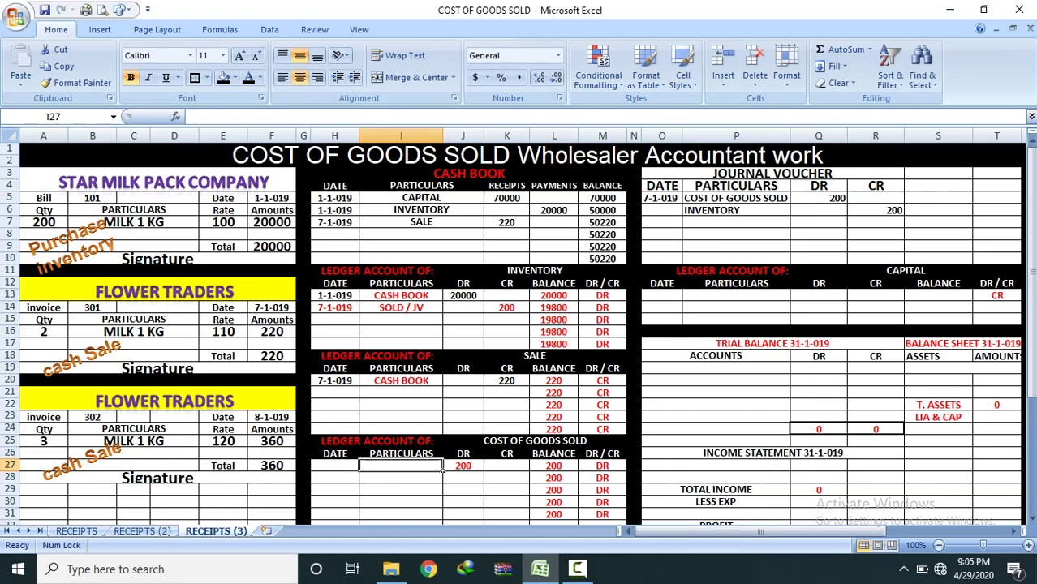
{"action": "type", "text": "JV"}
{"action": "key", "text": "Left"}
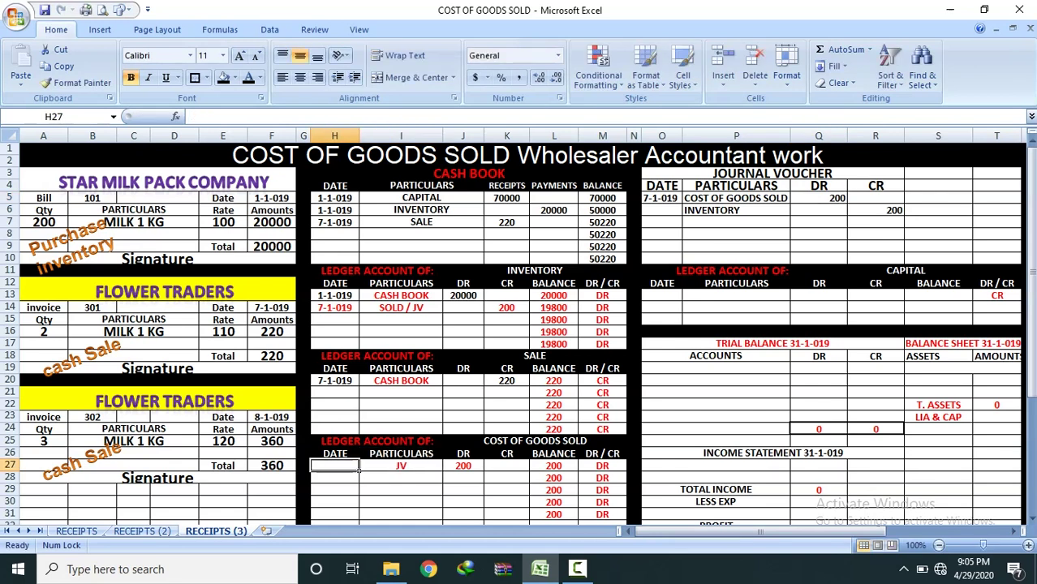
{"action": "type", "text": "7-1-0"}
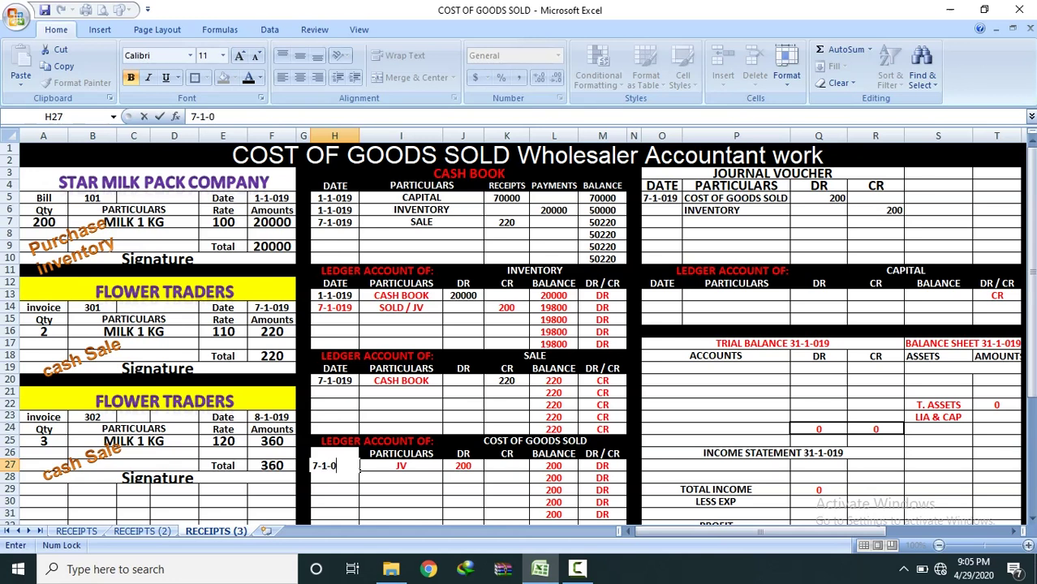
{"action": "type", "text": "19"}
{"action": "key", "text": "Return"}
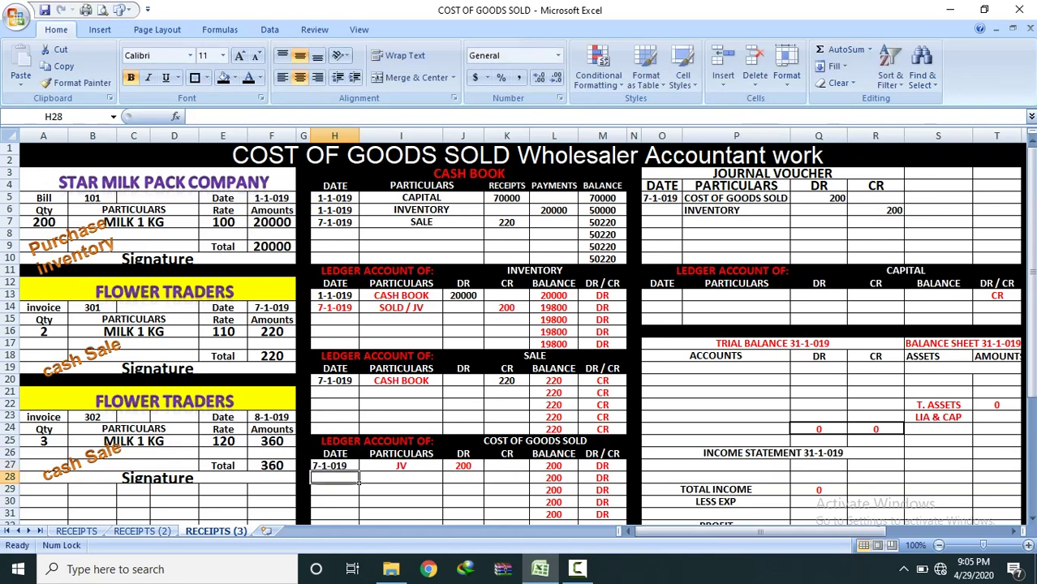
Check invoice 302's quantity, rate and amount, and enter its date 8-1-019 in the next free row of the CASH BOOK
{"action": "left_click", "coordinate": [223, 442]}
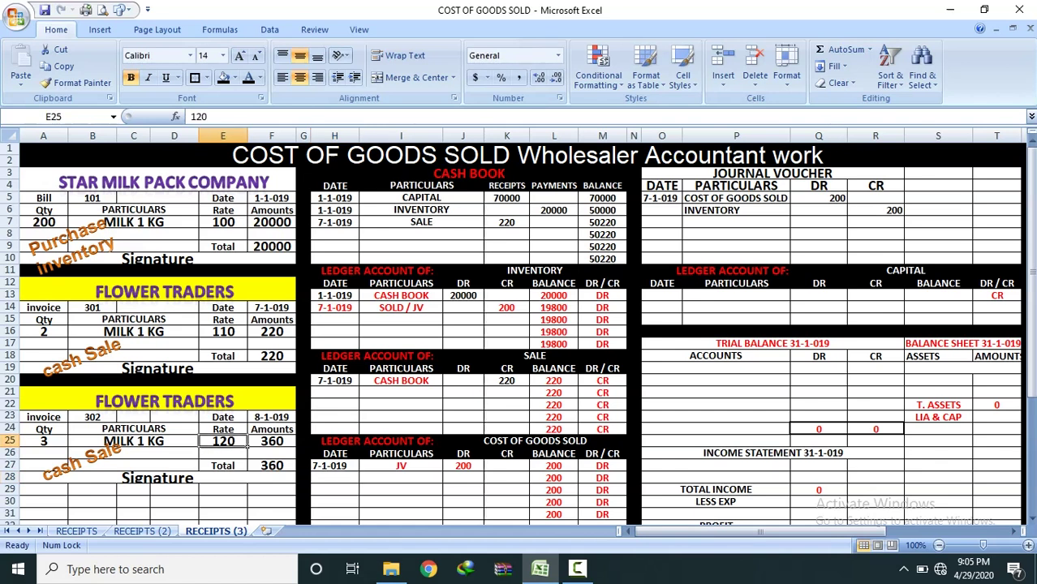
{"action": "left_click", "coordinate": [65, 443]}
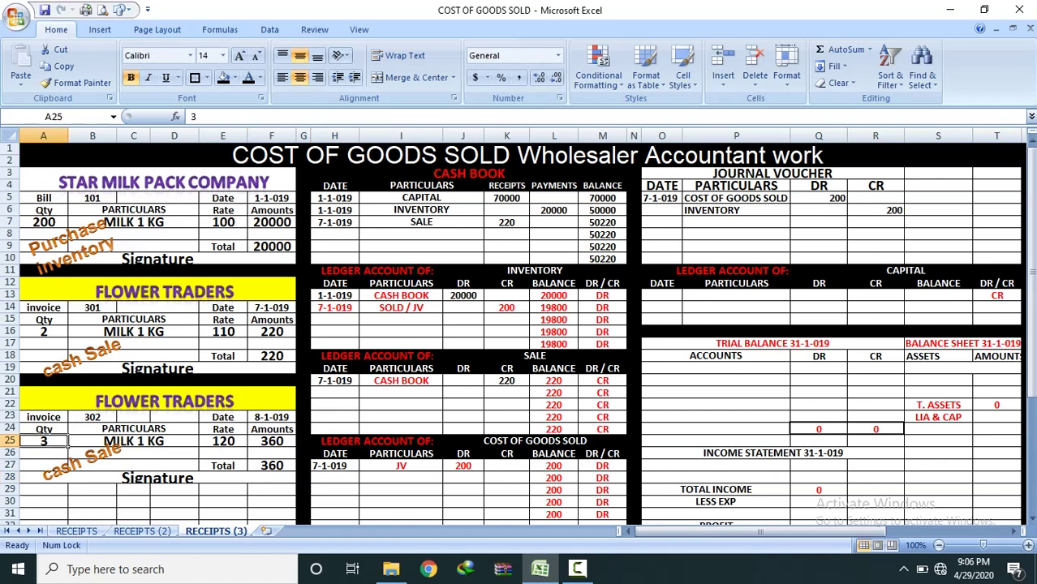
{"action": "left_click_drag", "start_coordinate": [68, 442], "coordinate": [245, 443]}
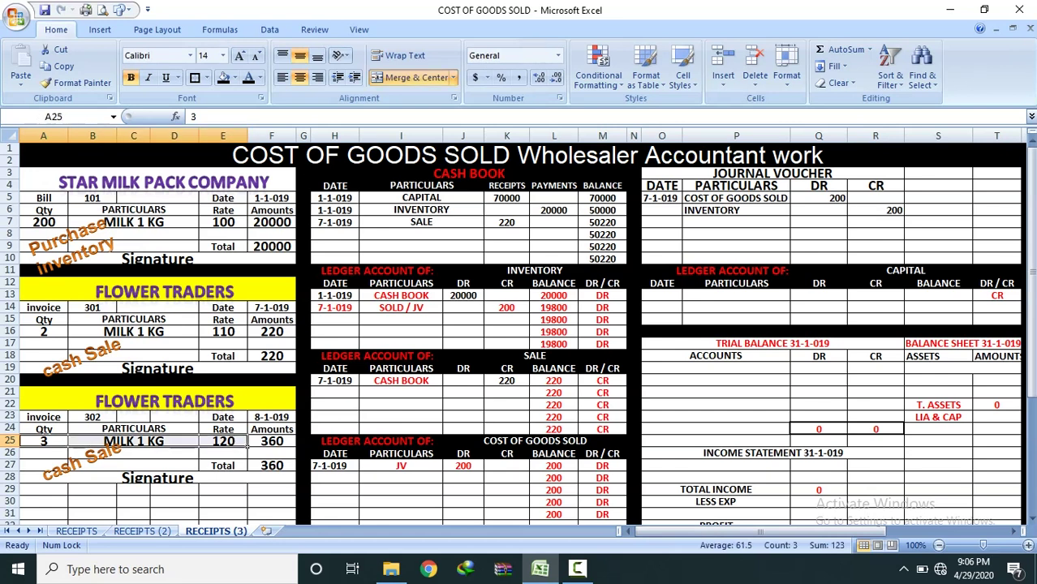
{"action": "left_click", "coordinate": [68, 445]}
{"action": "left_click", "coordinate": [226, 445]}
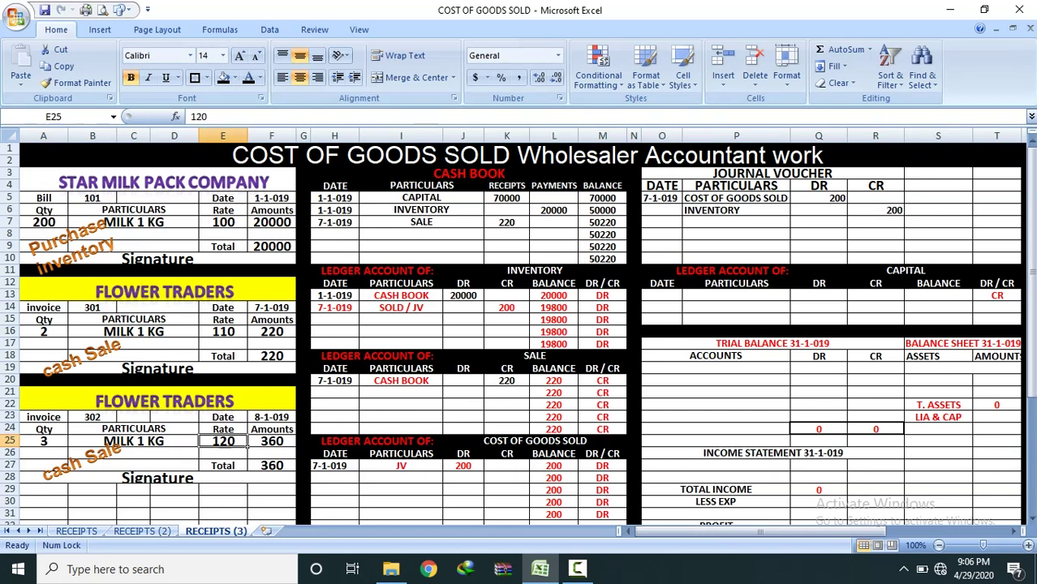
{"action": "left_click", "coordinate": [272, 442]}
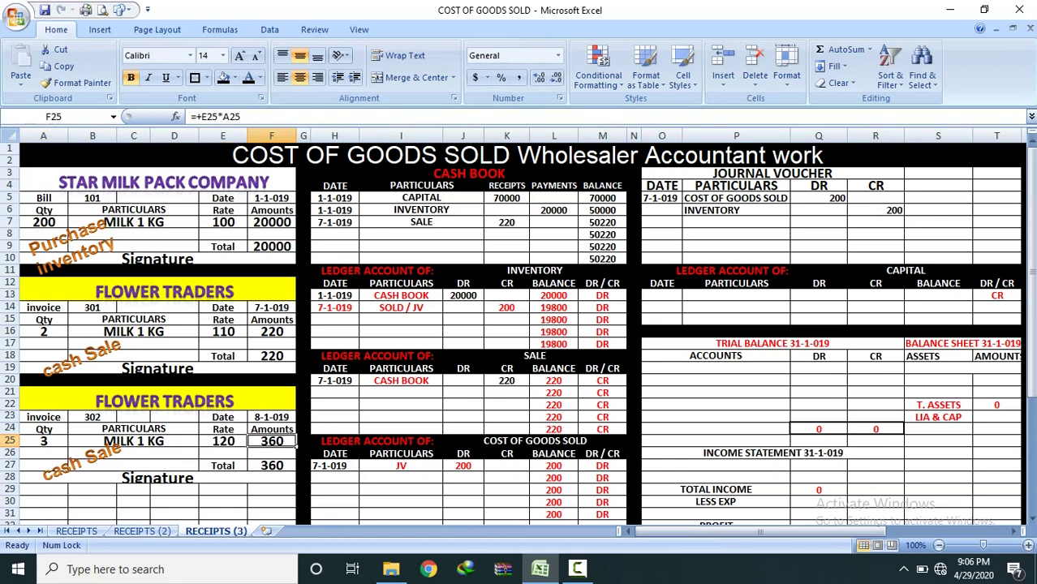
{"action": "left_click", "coordinate": [357, 234]}
{"action": "type", "text": "8-"}
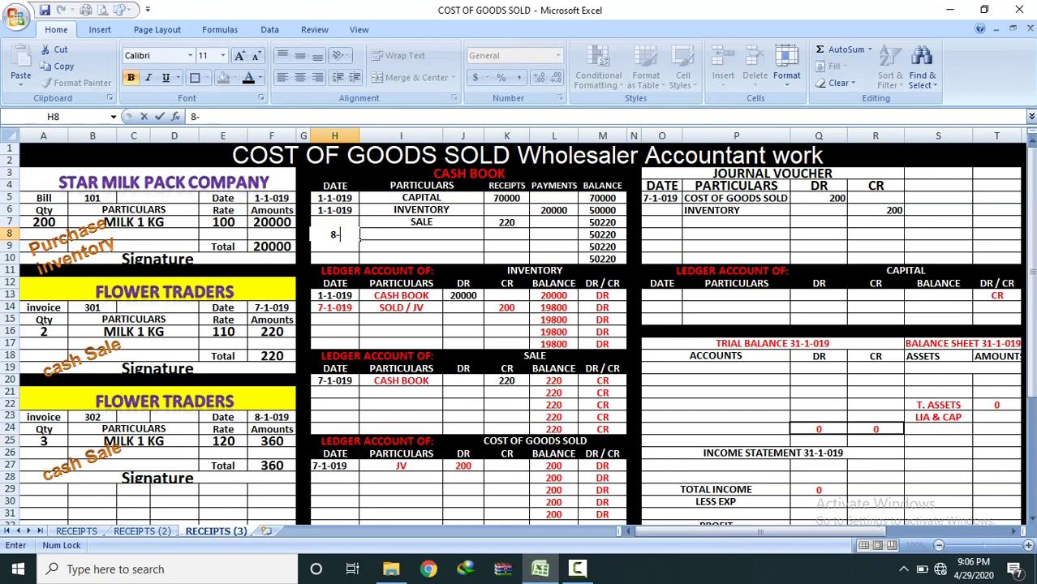
{"action": "type", "text": "1-019"}
Enter SALE as the particulars and 360 as the receipts in the 8-1-019 row of the CASH BOOK
{"action": "left_click", "coordinate": [479, 235]}
{"action": "type", "text": "SALE"}
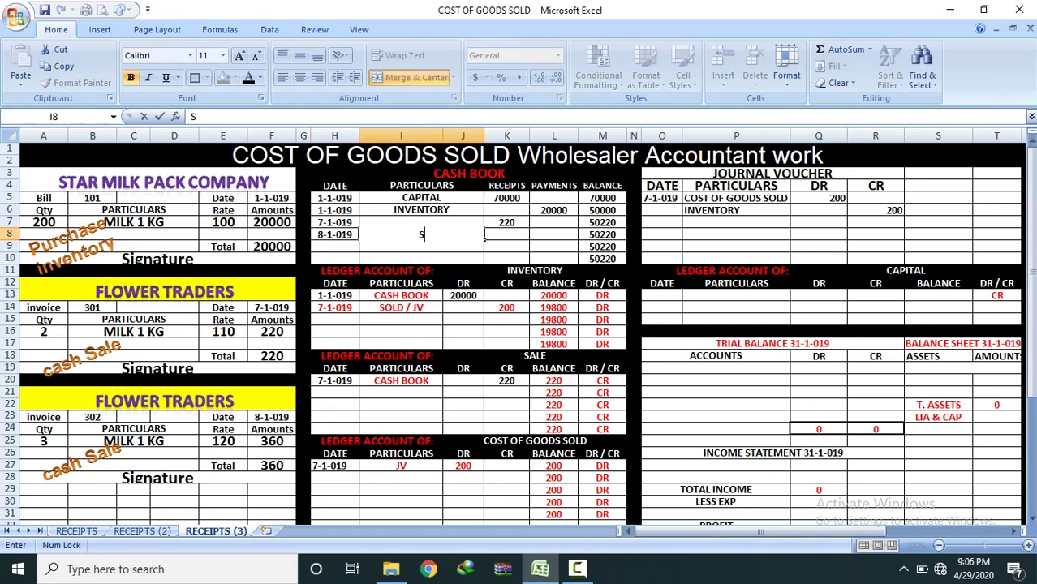
{"action": "left_click", "coordinate": [524, 234]}
{"action": "type", "text": "360"}
{"action": "key", "text": "Return"}
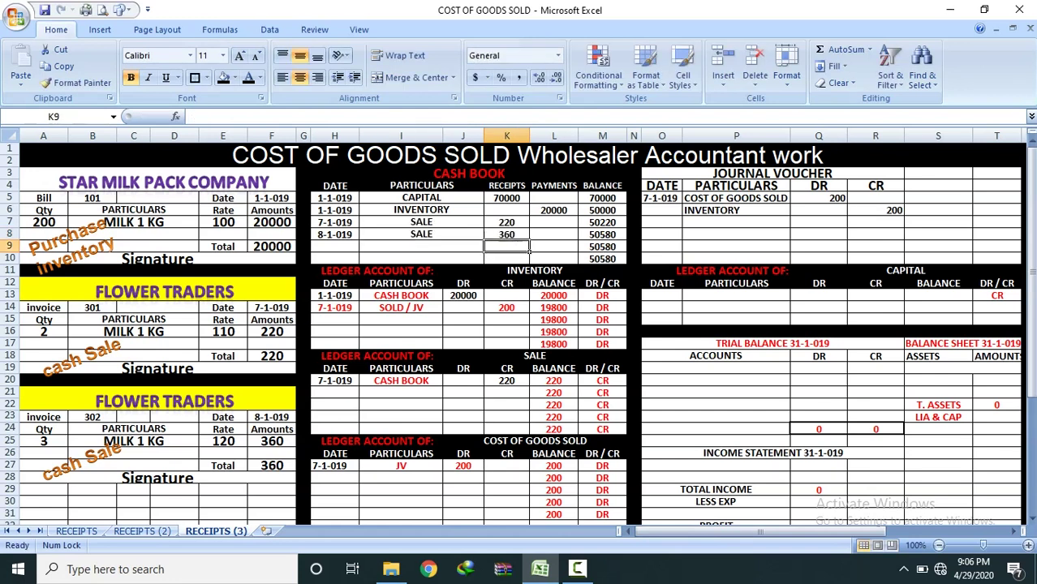
{"action": "left_click_drag", "start_coordinate": [603, 234], "coordinate": [602, 259]}
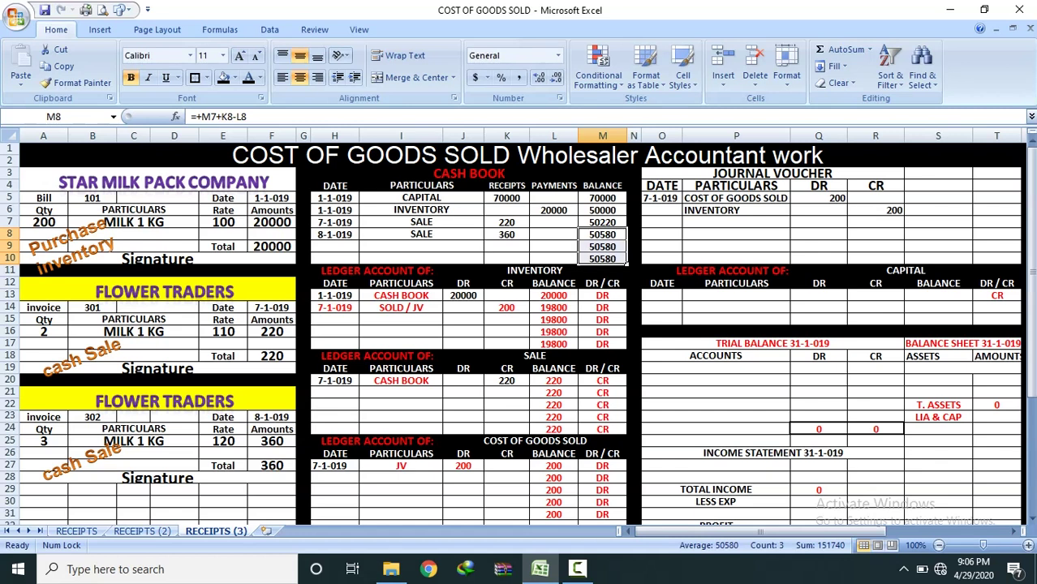
Copy the date 8-1-019 from the CASH BOOK into the second row of the SALE ledger
{"action": "left_click", "coordinate": [507, 235]}
{"action": "left_click", "coordinate": [339, 234]}
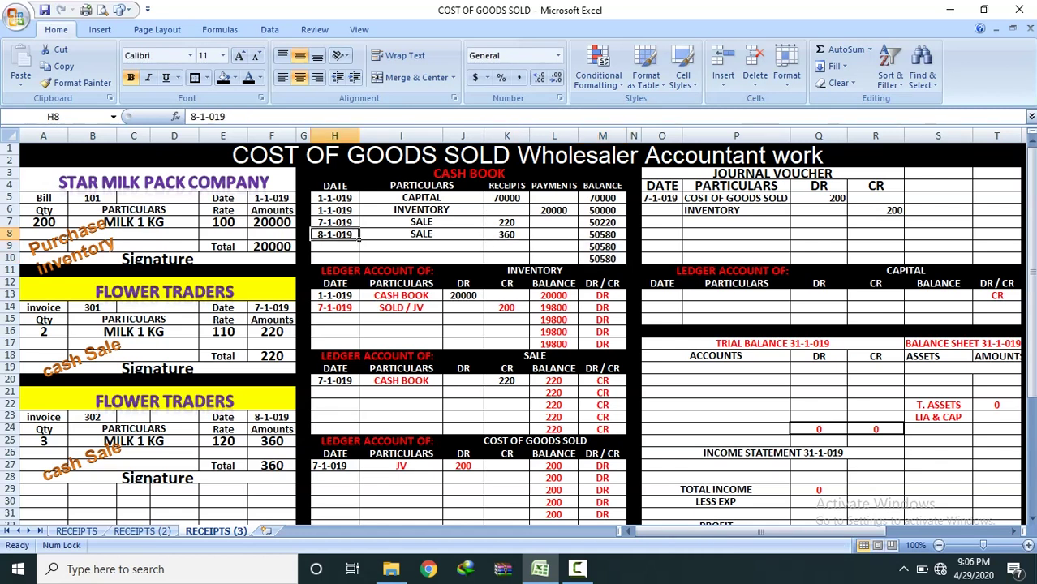
{"action": "right_click", "coordinate": [340, 233]}
{"action": "left_click", "coordinate": [376, 259]}
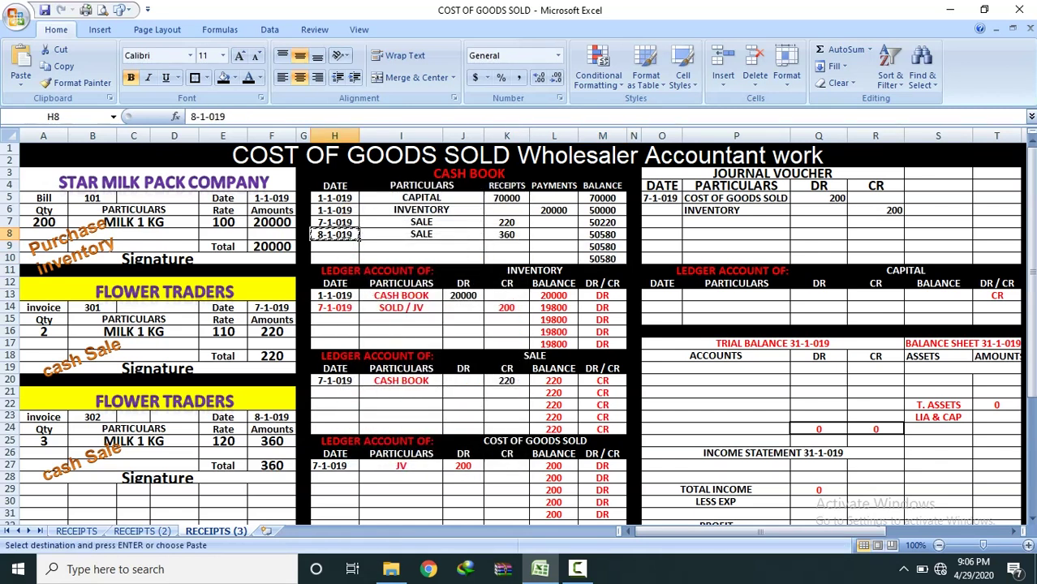
{"action": "left_click", "coordinate": [358, 393]}
{"action": "right_click", "coordinate": [358, 394]}
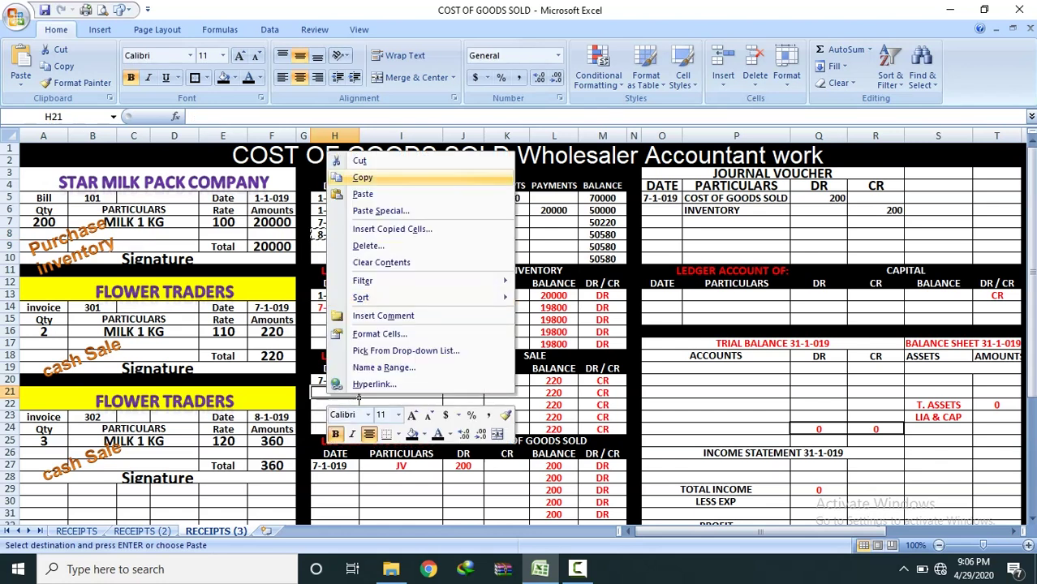
{"action": "left_click", "coordinate": [364, 194]}
Enter CASH BOOK as the particulars and a credit of 360 in the second row of the SALE ledger
{"action": "left_click", "coordinate": [401, 393]}
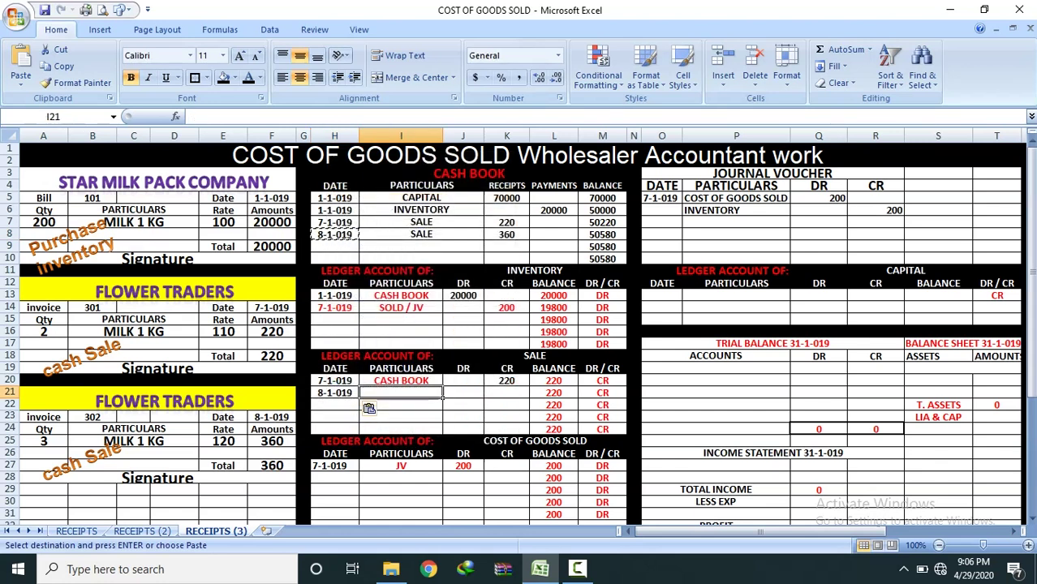
{"action": "type", "text": "CA"}
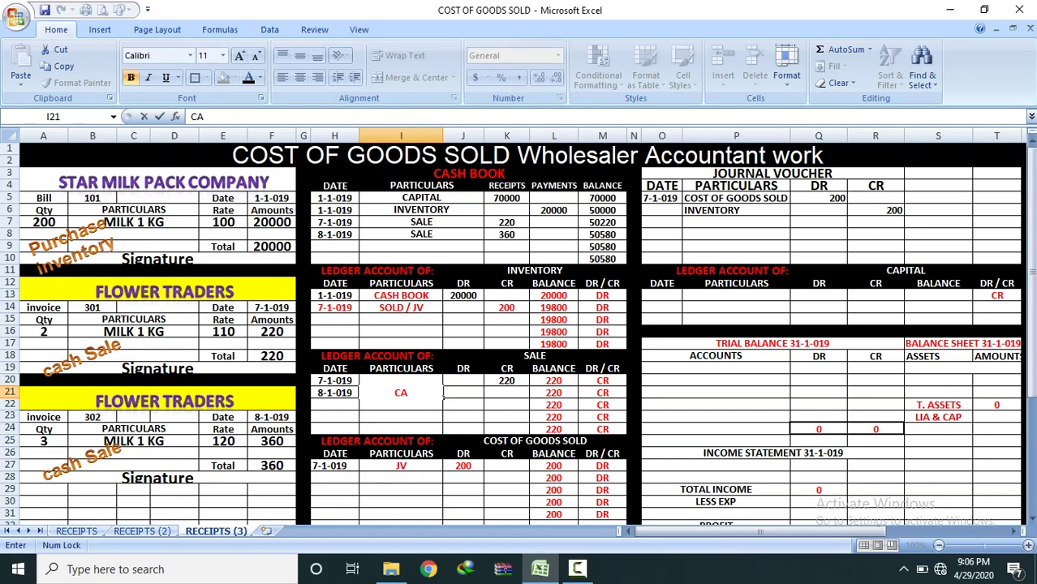
{"action": "type", "text": "S"}
{"action": "left_click", "coordinate": [507, 393]}
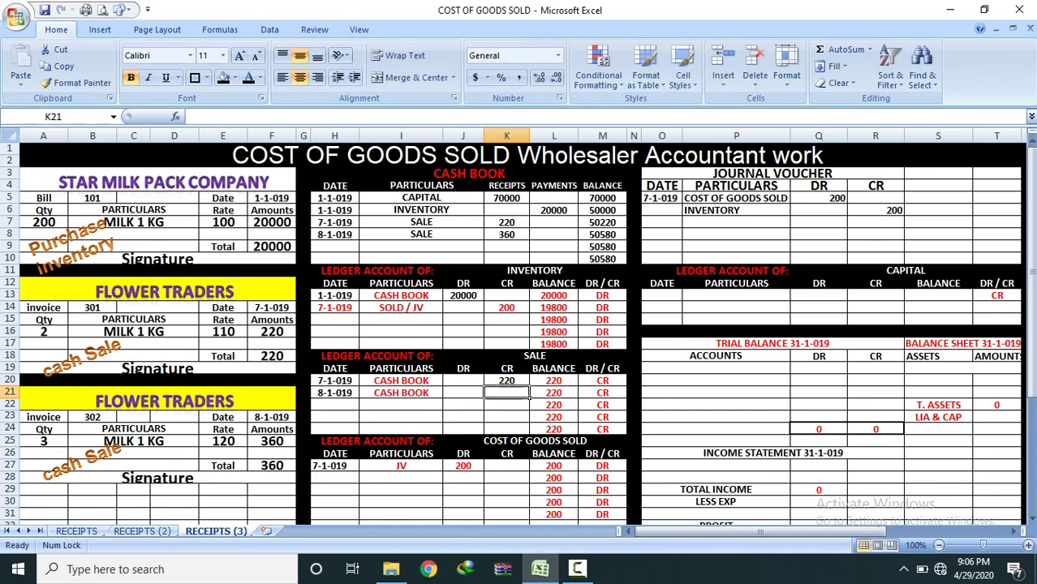
{"action": "left_click", "coordinate": [506, 235]}
{"action": "left_click", "coordinate": [506, 392]}
{"action": "type", "text": "60"}
{"action": "key", "text": "Return"}
{"action": "left_click_drag", "start_coordinate": [554, 405], "coordinate": [560, 428]}
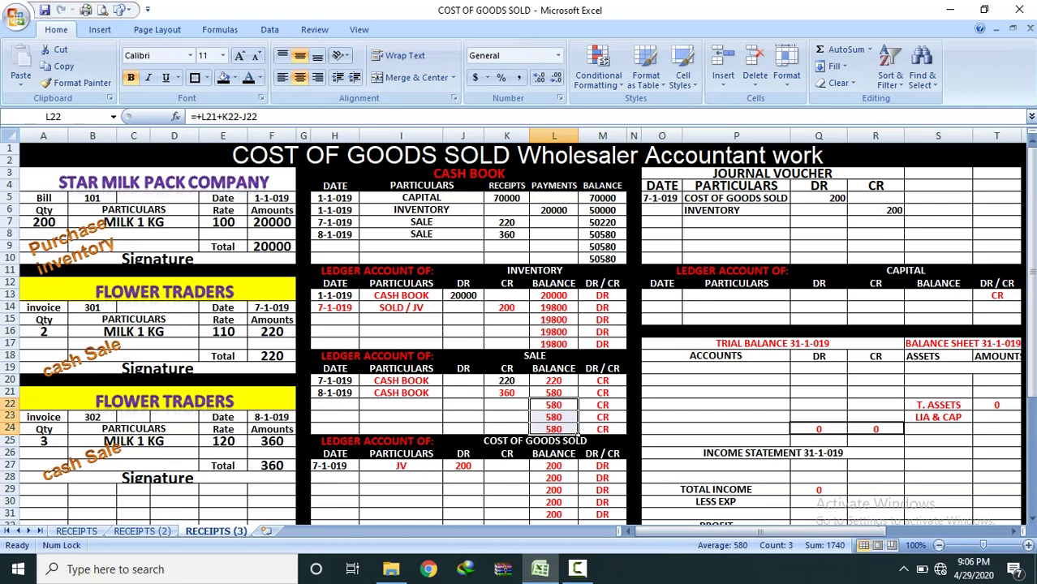
Check invoice 302's quantity against the purchase rate, and copy the COST OF GOODS SOLD and INVENTORY particulars into a second JOURNAL VOUCHER entry
{"action": "left_click", "coordinate": [421, 234]}
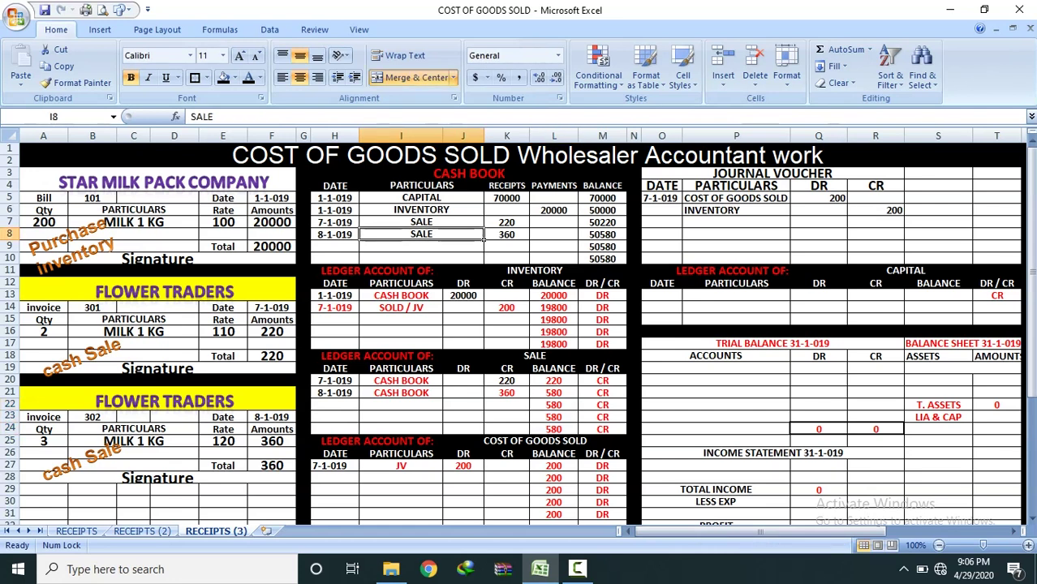
{"action": "left_click", "coordinate": [64, 443]}
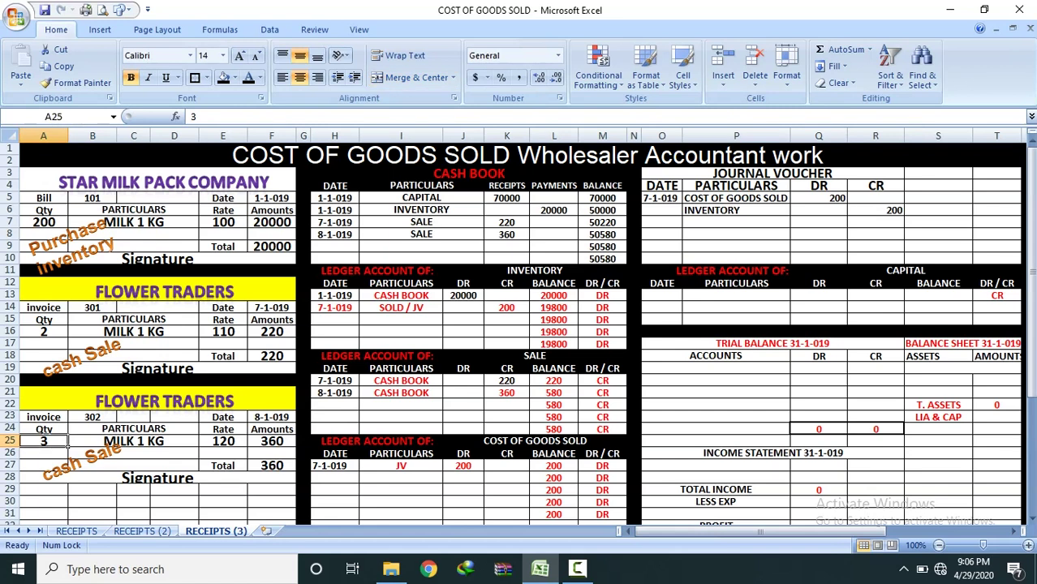
{"action": "left_click", "coordinate": [245, 226]}
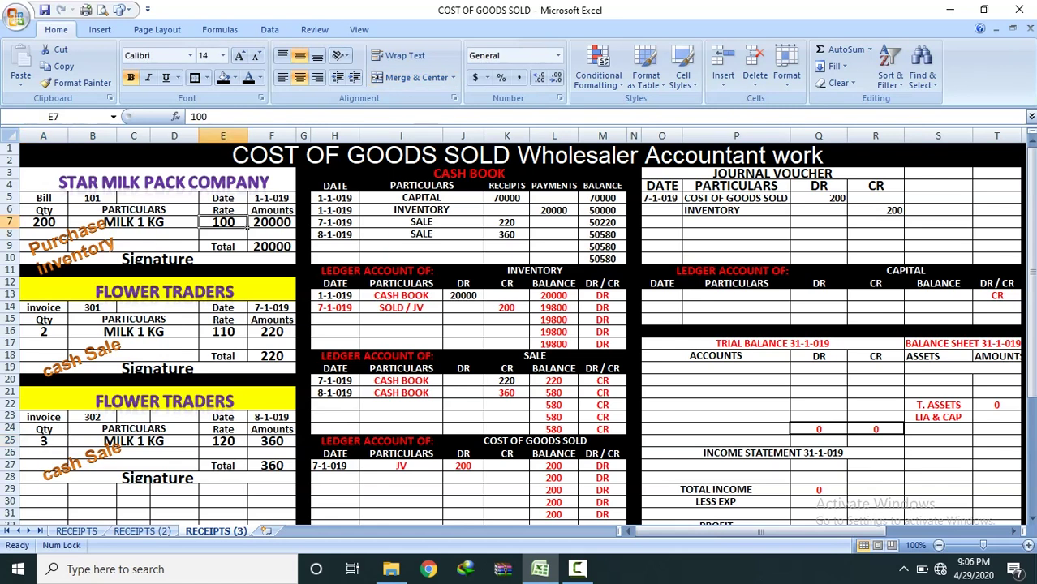
{"action": "left_click", "coordinate": [65, 443]}
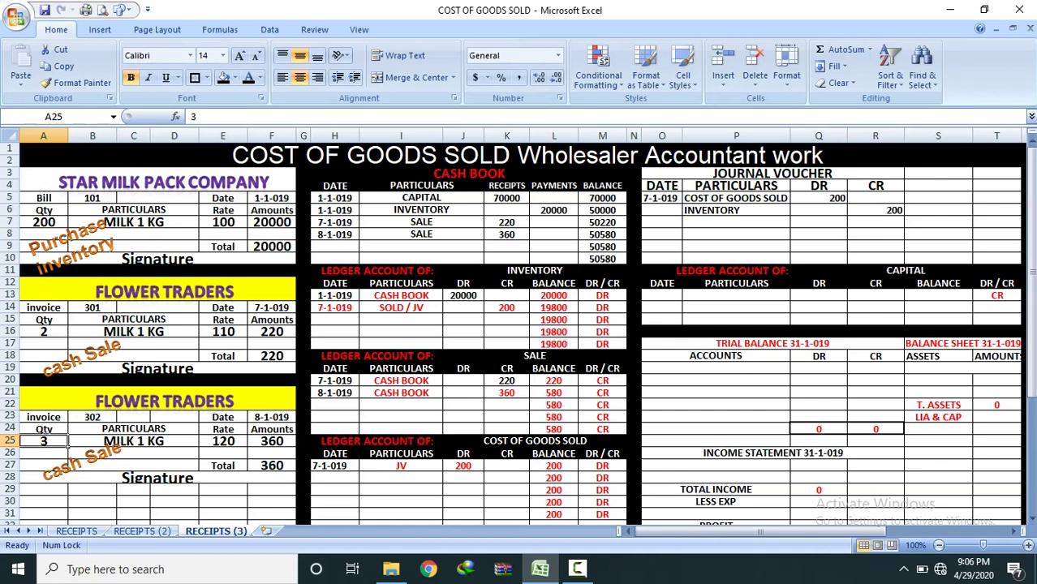
{"action": "left_click", "coordinate": [245, 227]}
{"action": "left_click", "coordinate": [66, 443]}
{"action": "left_click_drag", "start_coordinate": [730, 198], "coordinate": [736, 211]}
{"action": "right_click", "coordinate": [737, 213]}
{"action": "left_click", "coordinate": [767, 222]}
{"action": "right_click", "coordinate": [737, 233]}
{"action": "left_click", "coordinate": [772, 276]}
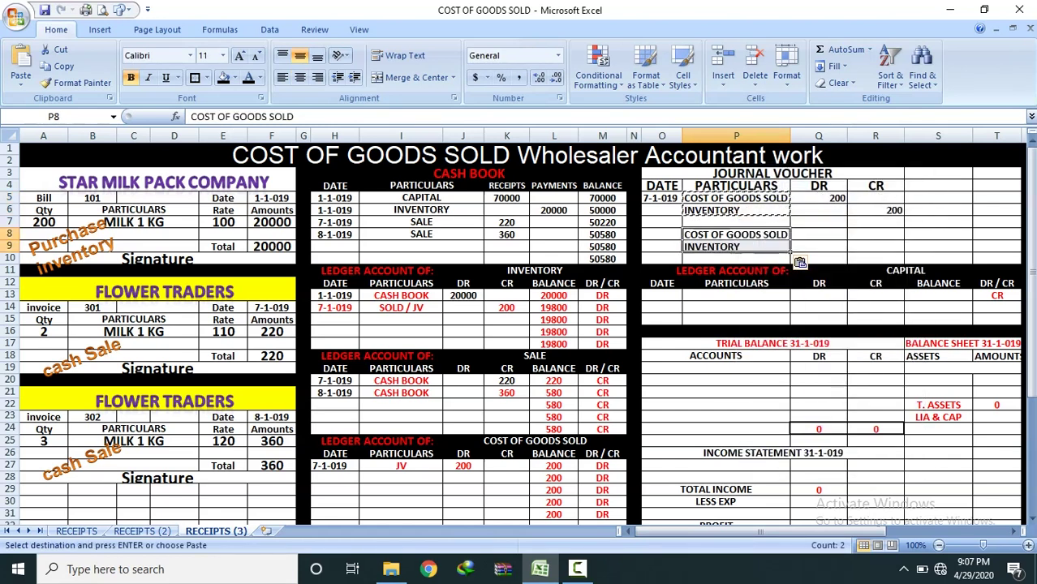
Debit COST OF GOODS SOLD 300 and credit INVENTORY 300 in the second JOURNAL VOUCHER entry
{"action": "left_click", "coordinate": [844, 235]}
{"action": "type", "text": "300"}
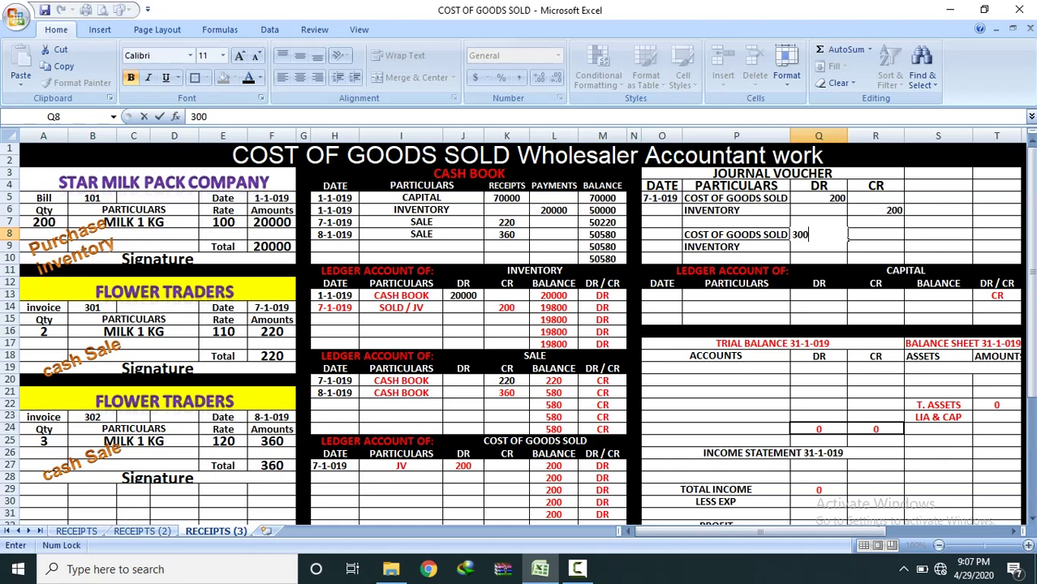
{"action": "left_click", "coordinate": [847, 252]}
{"action": "left_click", "coordinate": [901, 247]}
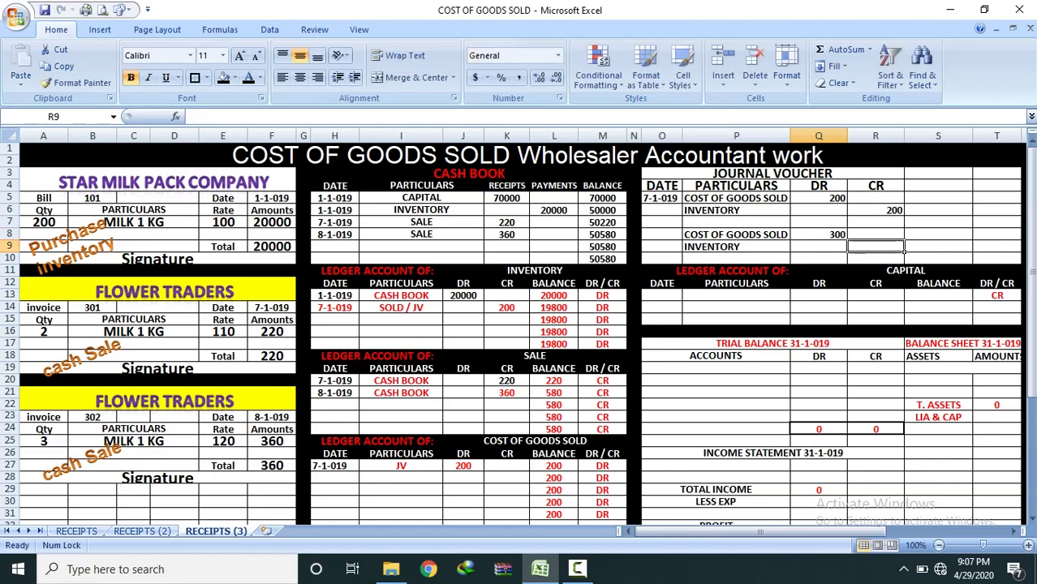
{"action": "type", "text": "300"}
{"action": "left_click", "coordinate": [903, 258]}
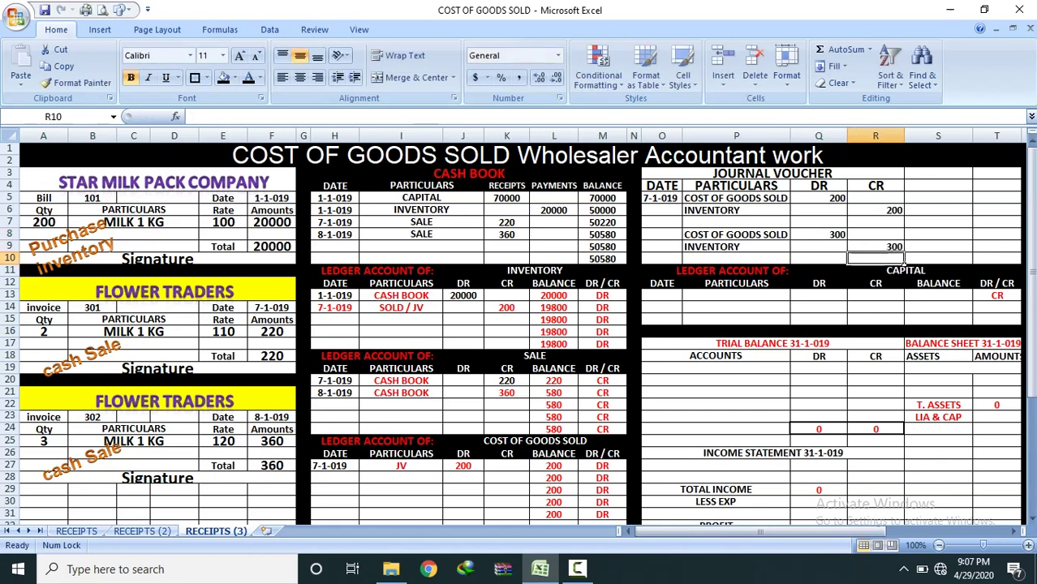
Copy the journal voucher's 300 debit into the DR column of the COST OF GOODS SOLD ledger's second row
{"action": "left_click", "coordinate": [835, 235]}
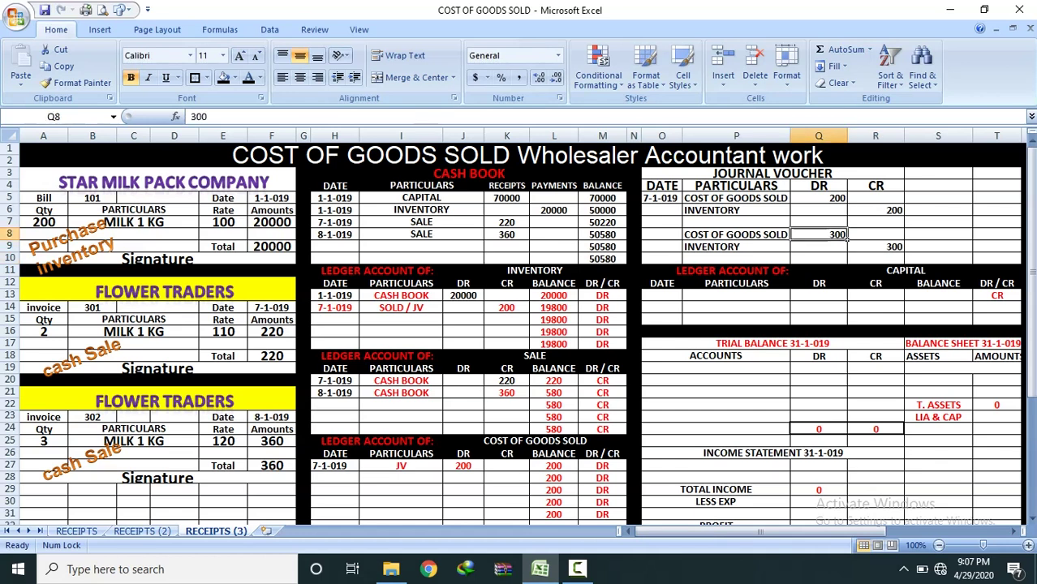
{"action": "right_click", "coordinate": [834, 234]}
{"action": "left_click", "coordinate": [870, 258]}
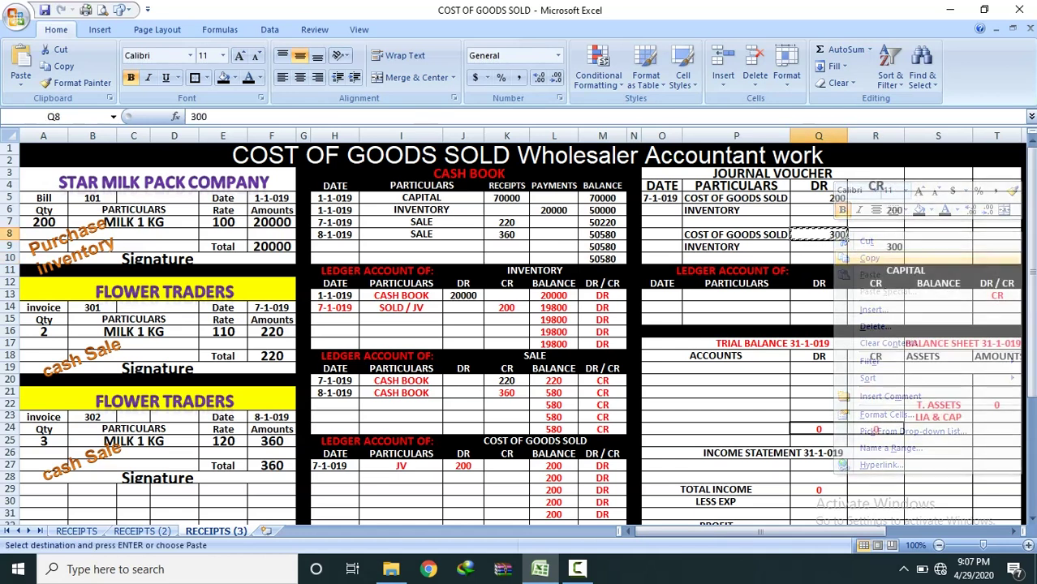
{"action": "left_click", "coordinate": [463, 479]}
{"action": "right_click", "coordinate": [477, 479]}
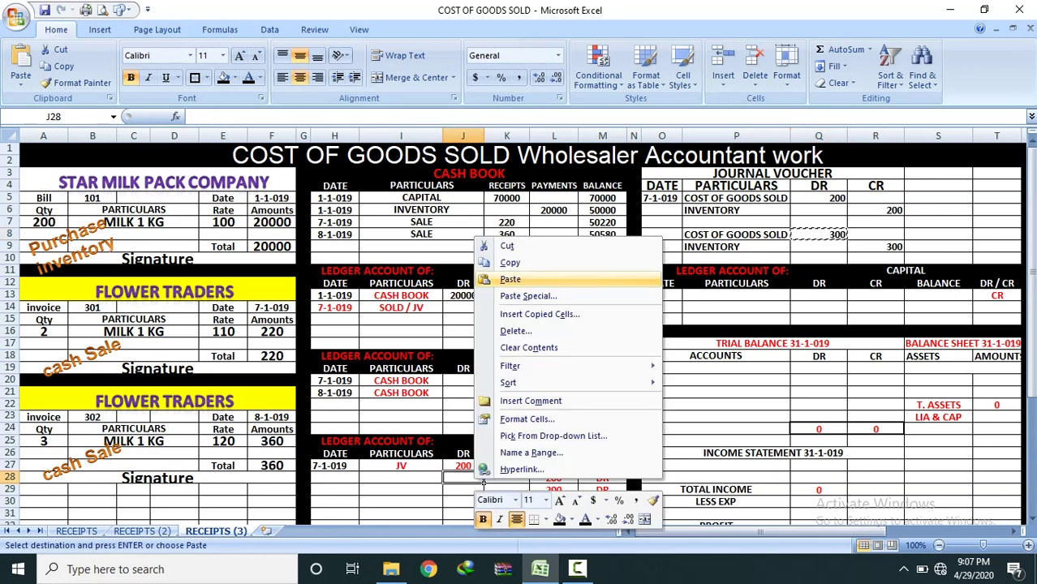
{"action": "left_click", "coordinate": [508, 213]}
Enter JV as the particulars and 8-1-019 as the date in the second row of the COST OF GOODS SOLD ledger
{"action": "key", "text": "Left"}
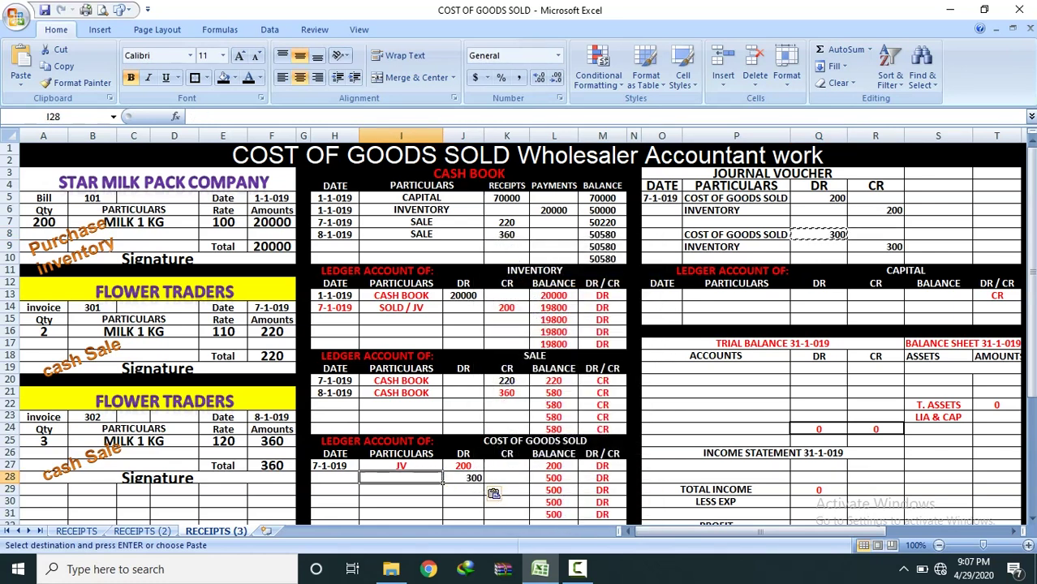
{"action": "type", "text": "JV"}
{"action": "key", "text": "Left"}
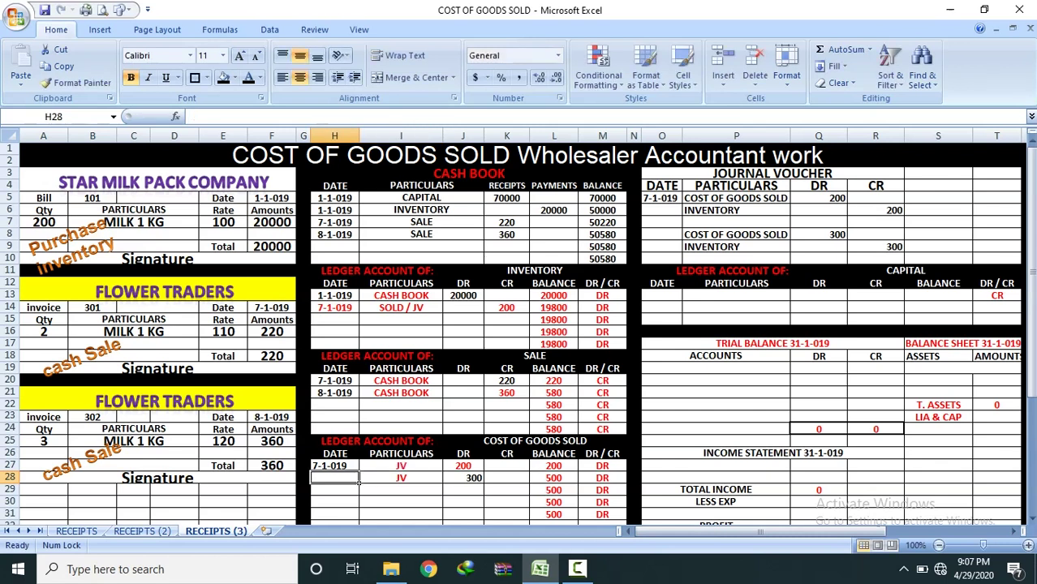
{"action": "type", "text": "8-1-019"}
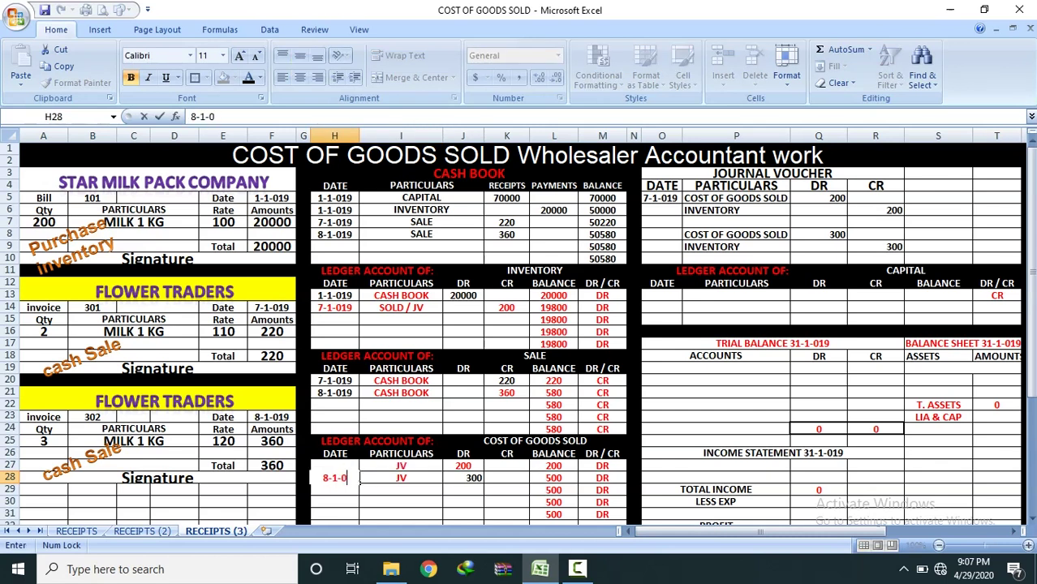
{"action": "left_click", "coordinate": [362, 479]}
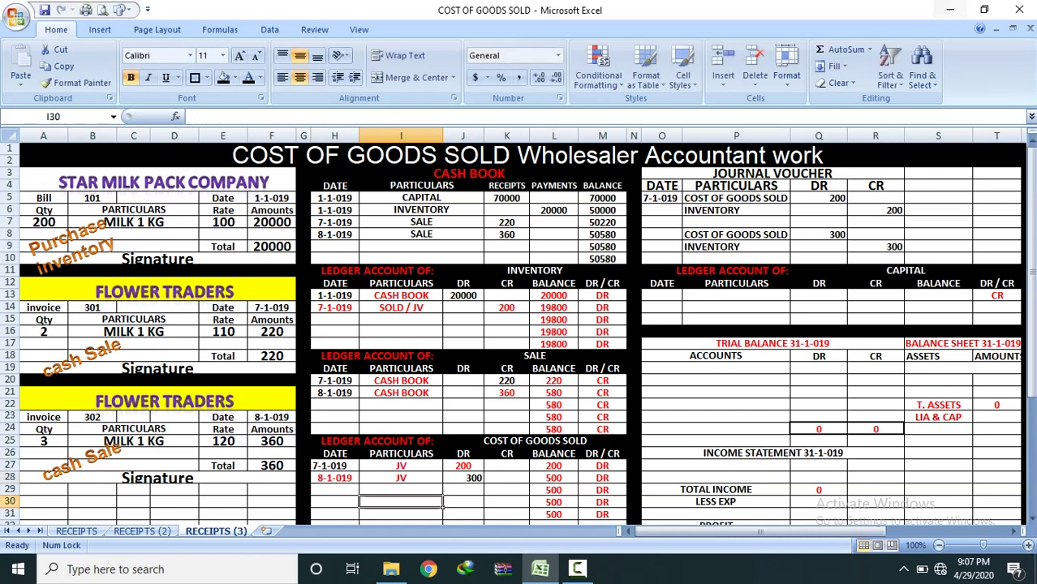
Post the journal voucher's credit of 300 to the third row of the INVENTORY ledger with SOLD / JV as the particulars
{"action": "left_click", "coordinate": [779, 248]}
{"action": "left_click", "coordinate": [901, 249]}
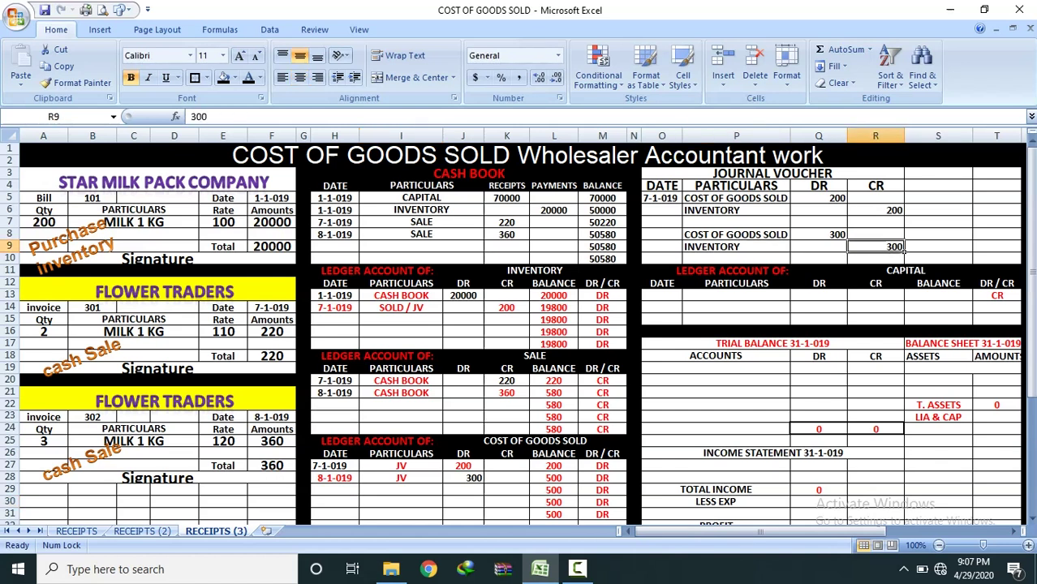
{"action": "left_click", "coordinate": [507, 320]}
{"action": "type", "text": "300"}
{"action": "key", "text": "Left"}
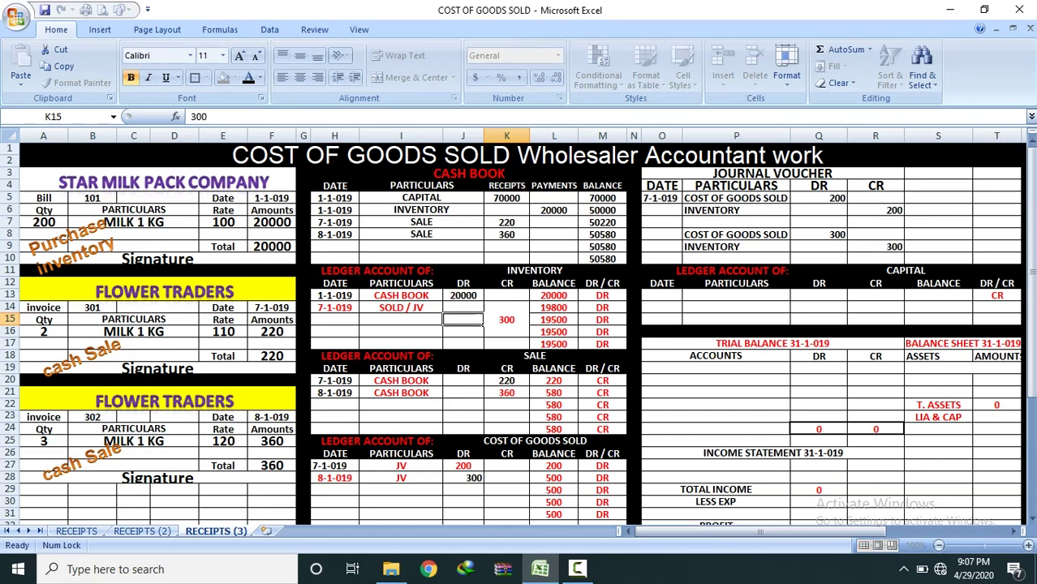
{"action": "key", "text": "Left"}
{"action": "type", "text": "SO"}
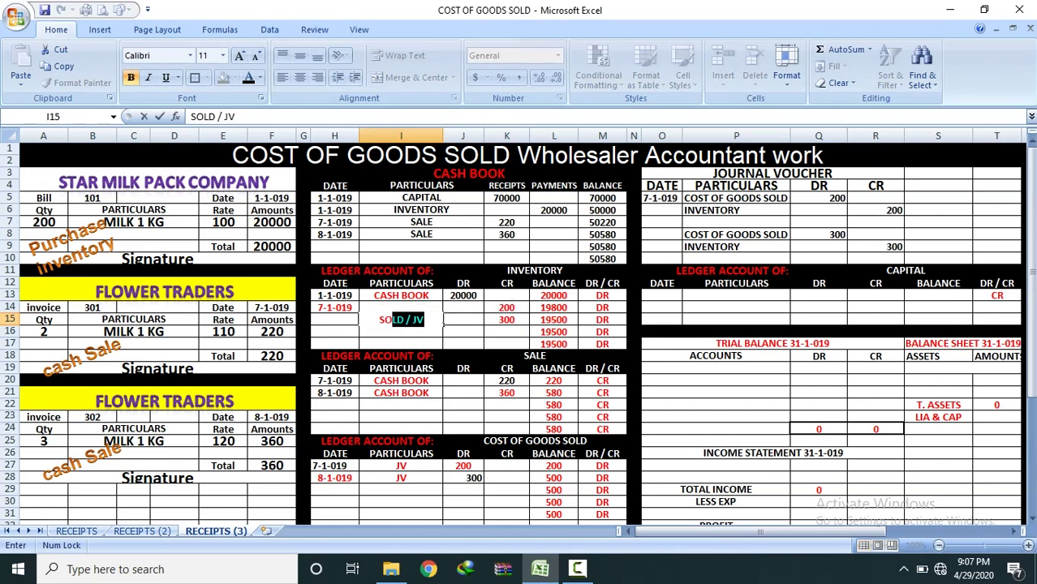
{"action": "type", "text": "L"}
{"action": "key", "text": "Left"}
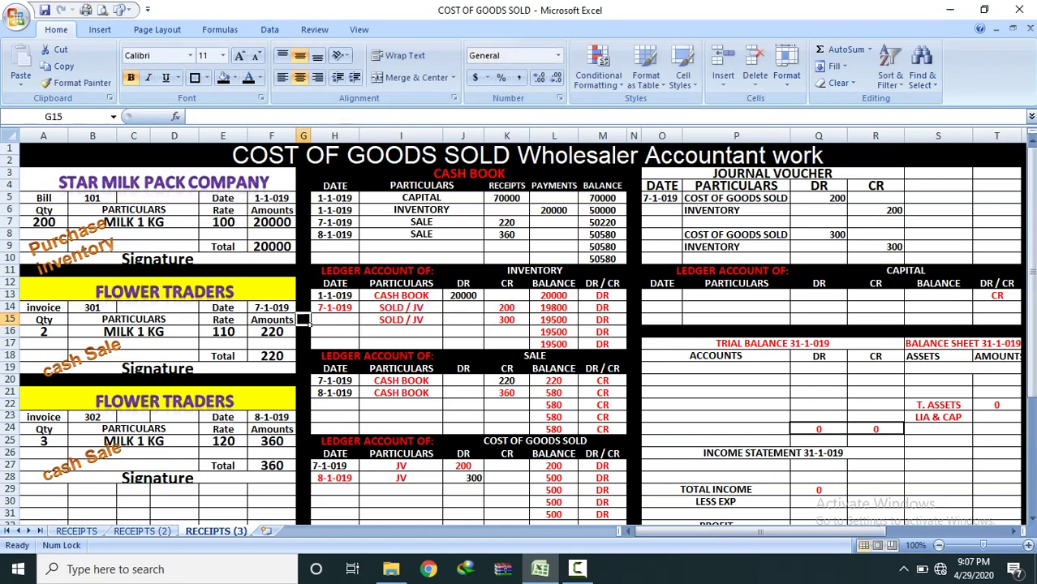
Enter 8-1-019 as the date in the third row of the INVENTORY ledger
{"action": "type", "text": "8-1-019"}
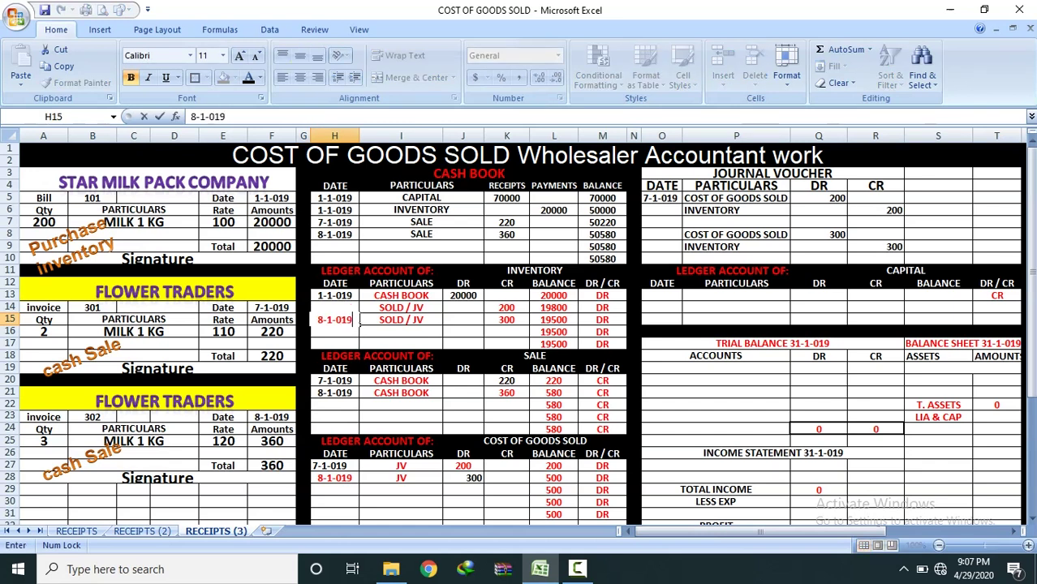
{"action": "key", "text": "Return"}
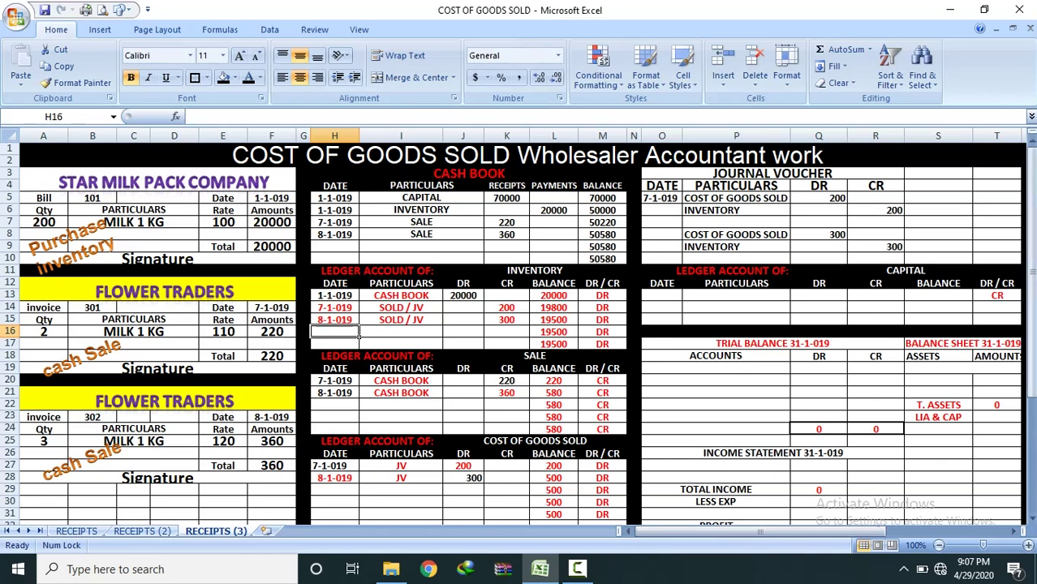
Copy the cash book's 70000 capital receipt into the CR column of the CAPITAL ledger's first row
{"action": "left_click", "coordinate": [663, 296]}
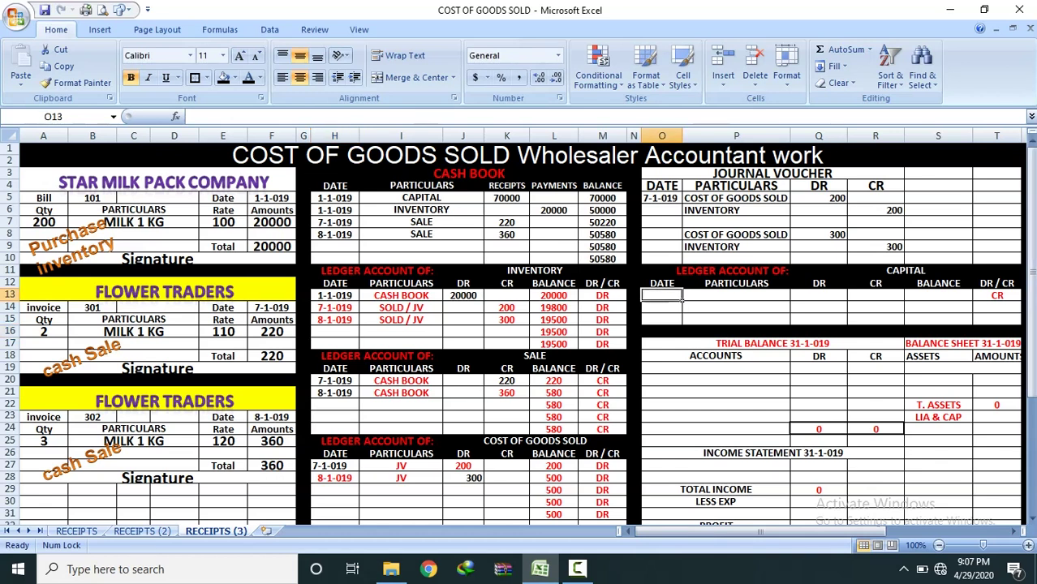
{"action": "left_click", "coordinate": [507, 198]}
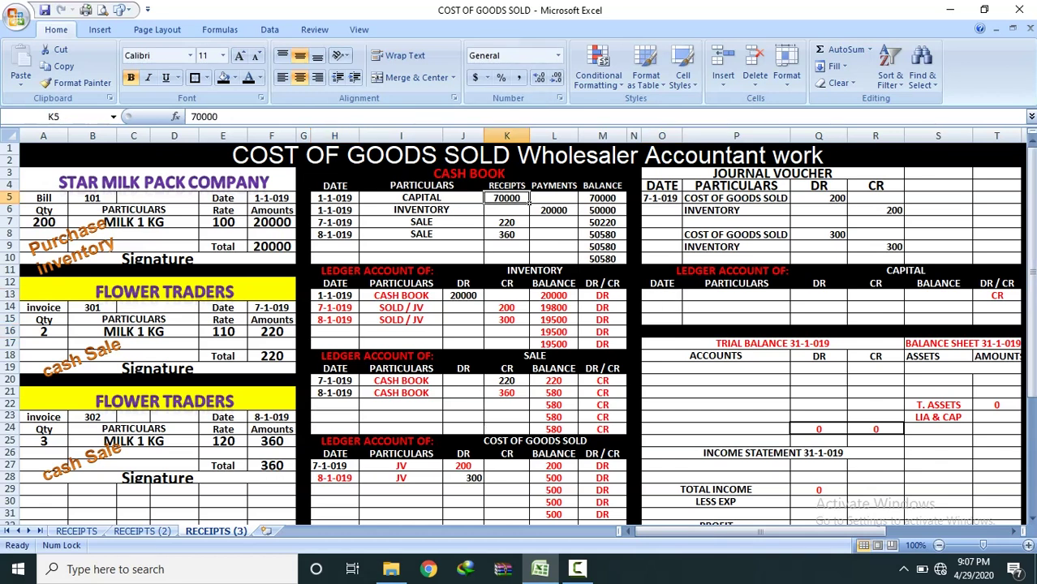
{"action": "right_click", "coordinate": [504, 198]}
{"action": "left_click", "coordinate": [538, 223]}
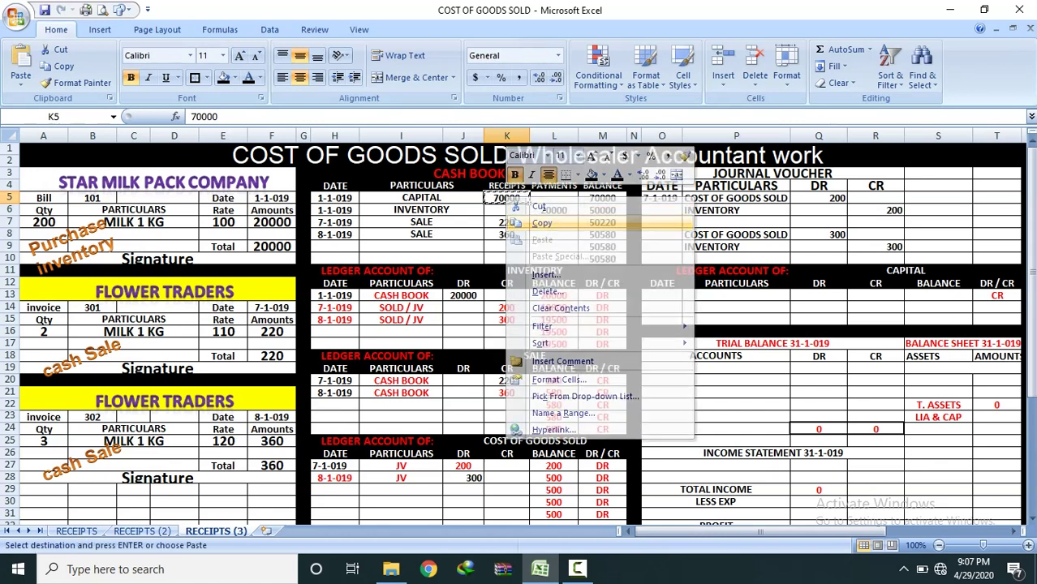
{"action": "left_click", "coordinate": [885, 295]}
{"action": "right_click", "coordinate": [888, 295]}
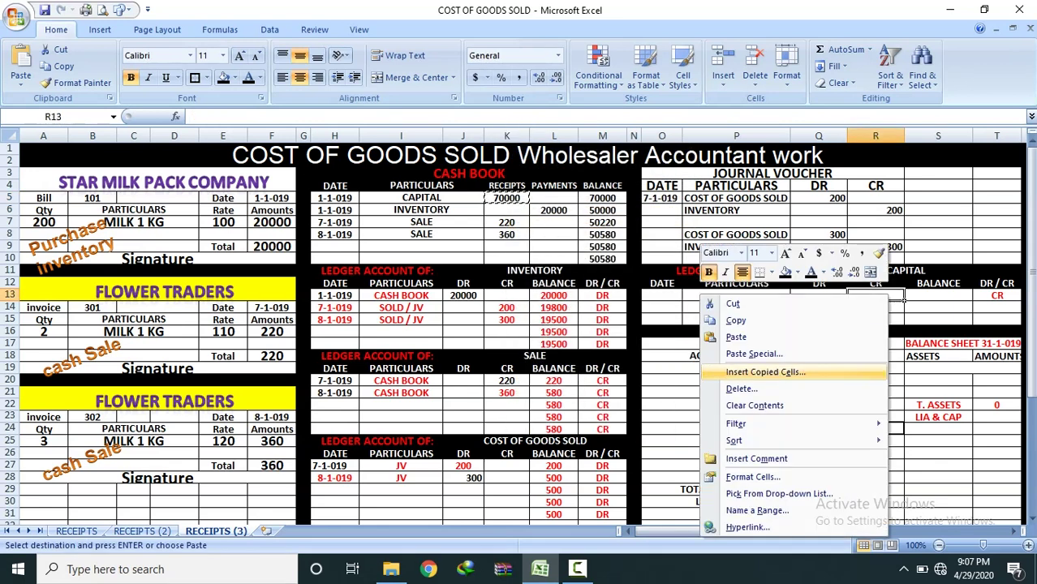
{"action": "left_click", "coordinate": [738, 336]}
Enter 1-1-019 as the date and CASH BOOK as the particulars in the CAPITAL ledger's first row
{"action": "left_click", "coordinate": [675, 296]}
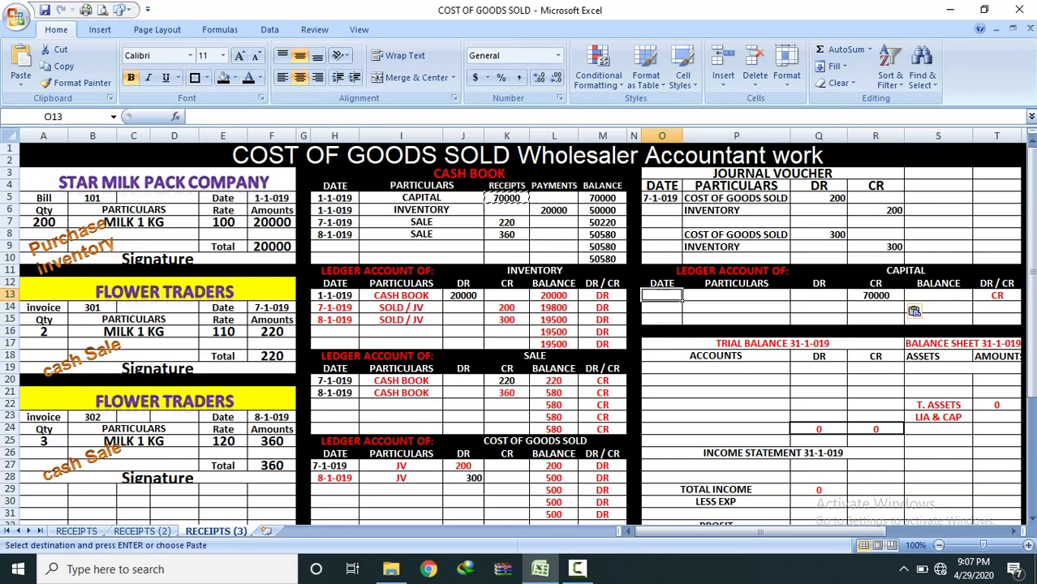
{"action": "type", "text": "1-1-019"}
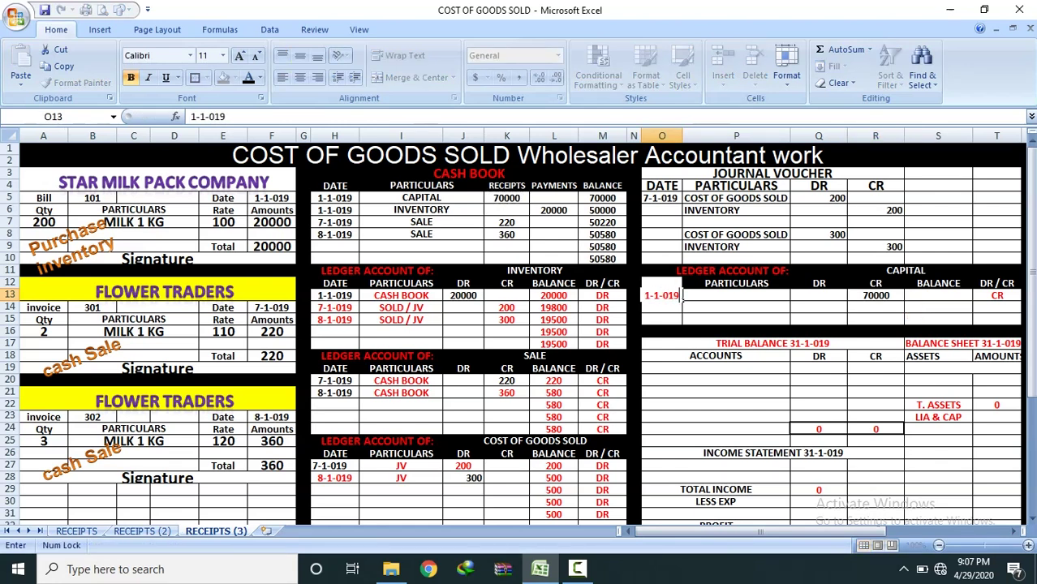
{"action": "key", "text": "Tab"}
{"action": "type", "text": "CAS"}
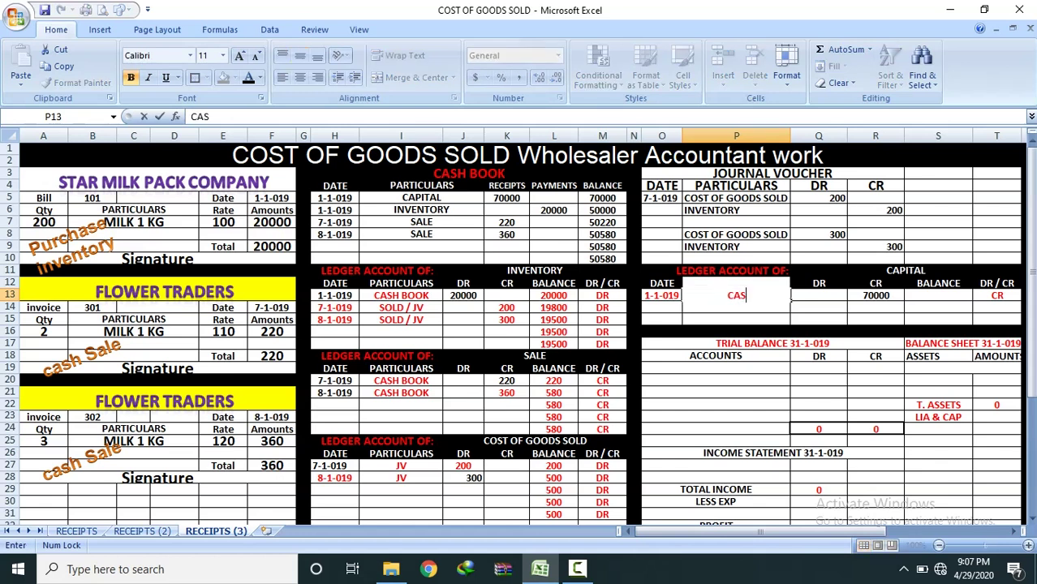
{"action": "type", "text": "H BOOK"}
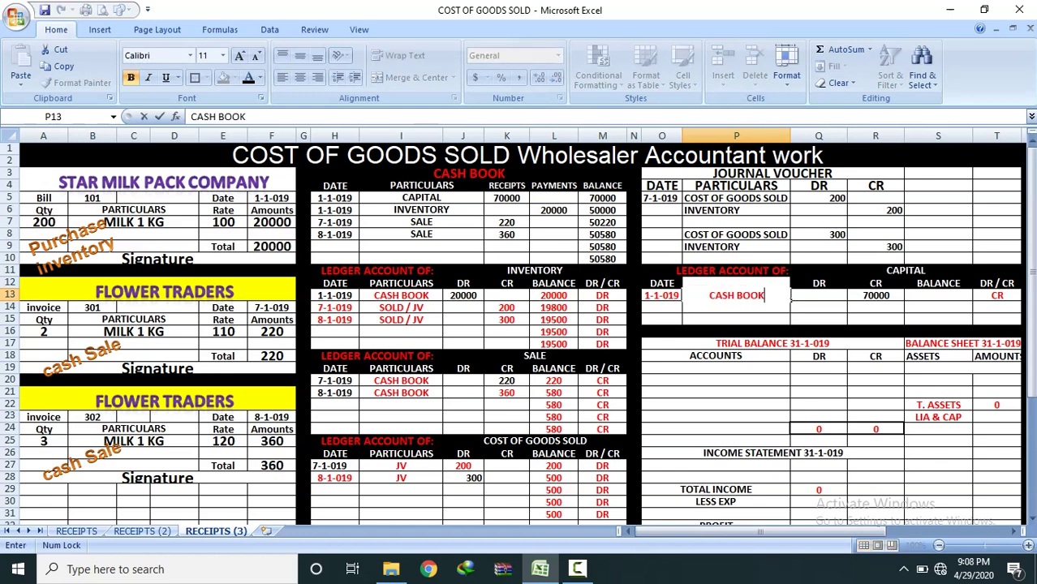
{"action": "left_click", "coordinate": [819, 368]}
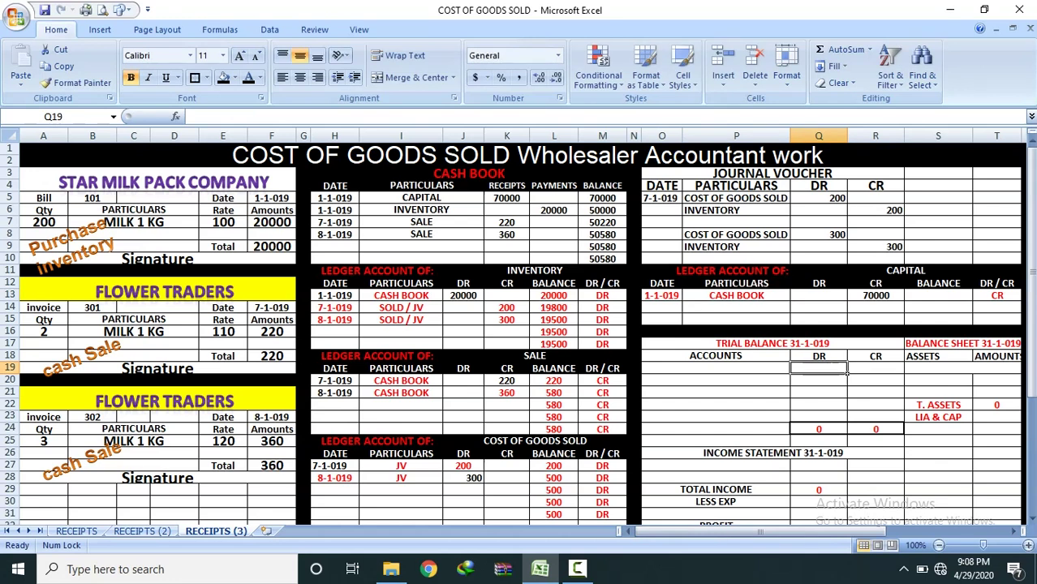
Set the balance in the CAPITAL ledger's first row to 70000
{"action": "left_click", "coordinate": [939, 295]}
{"action": "type", "text": "70"}
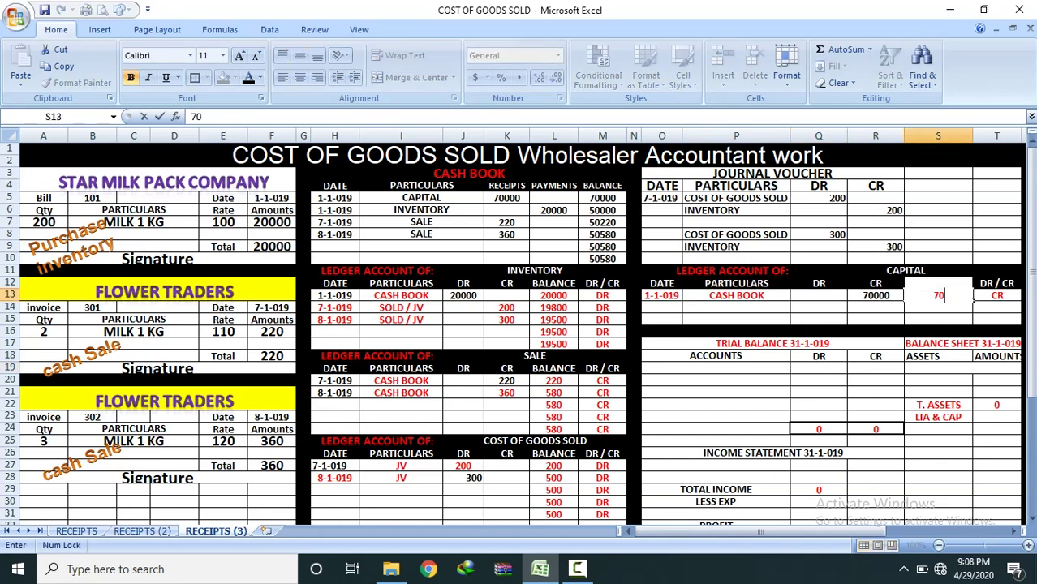
{"action": "type", "text": "000"}
{"action": "key", "text": "Return"}
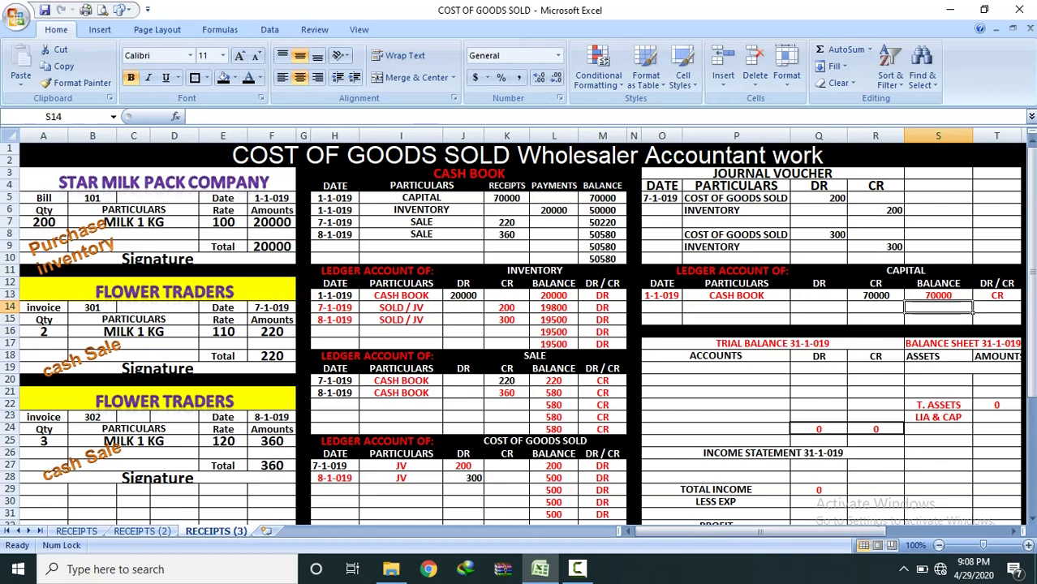
Review the purchase bill, cash book, journal voucher, INVENTORY ledger, trial balance, income statement and balance sheet sections in turn
{"action": "left_click", "coordinate": [469, 174]}
{"action": "left_click_drag", "start_coordinate": [468, 172], "coordinate": [602, 234]}
{"action": "left_click_drag", "start_coordinate": [334, 271], "coordinate": [406, 320]}
{"action": "left_click_drag", "start_coordinate": [649, 345], "coordinate": [904, 423]}
{"action": "left_click_drag", "start_coordinate": [649, 453], "coordinate": [903, 520]}
{"action": "left_click_drag", "start_coordinate": [917, 344], "coordinate": [1014, 432]}
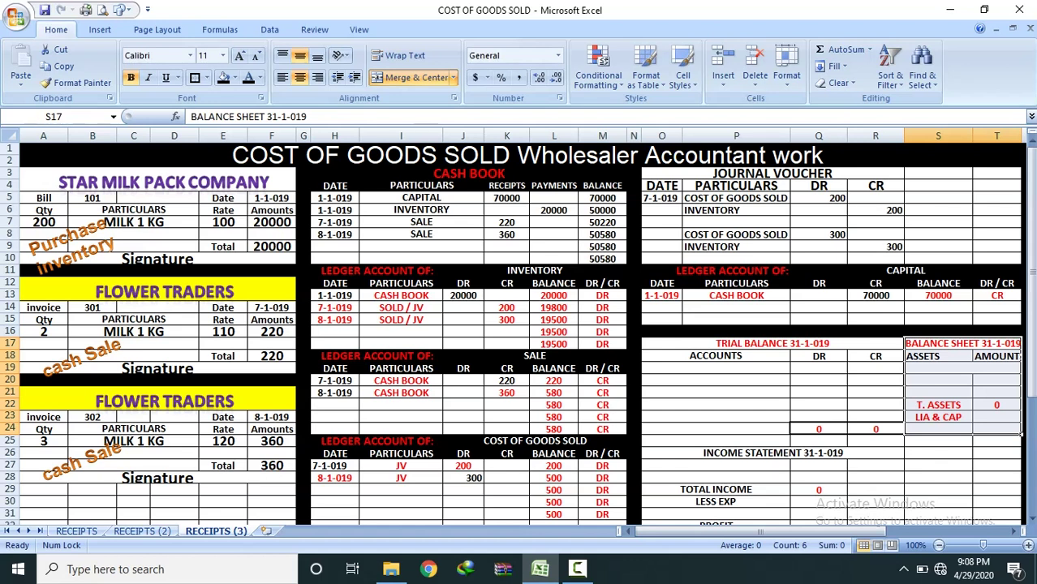
{"action": "left_click_drag", "start_coordinate": [24, 169], "coordinate": [295, 263]}
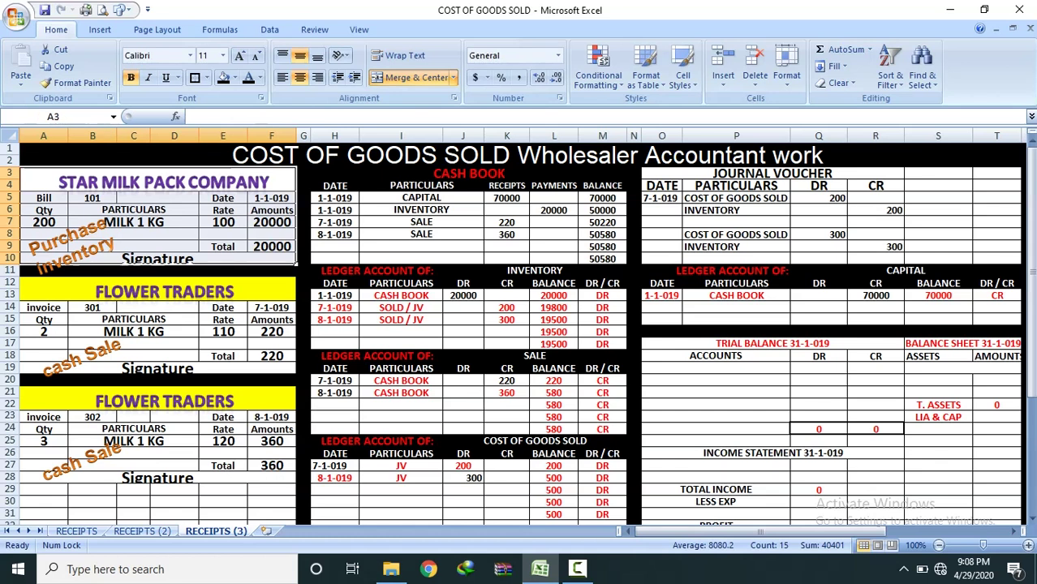
{"action": "left_click_drag", "start_coordinate": [325, 174], "coordinate": [607, 248]}
{"action": "left_click_drag", "start_coordinate": [325, 271], "coordinate": [422, 345]}
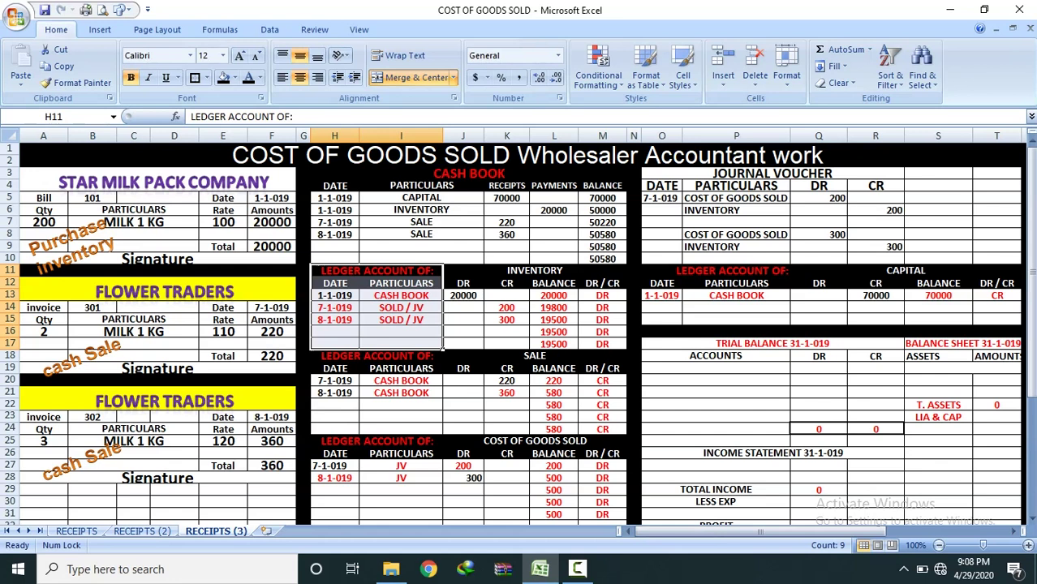
{"action": "left_click_drag", "start_coordinate": [649, 173], "coordinate": [893, 247]}
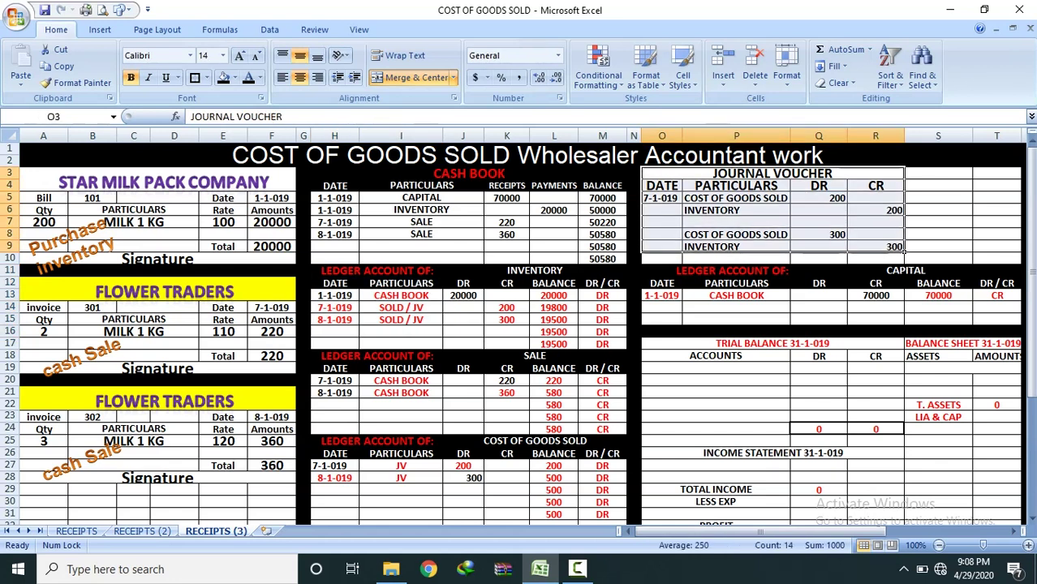
{"action": "left_click_drag", "start_coordinate": [650, 343], "coordinate": [903, 419]}
{"action": "left_click_drag", "start_coordinate": [649, 453], "coordinate": [903, 506]}
{"action": "left_click", "coordinate": [715, 417]}
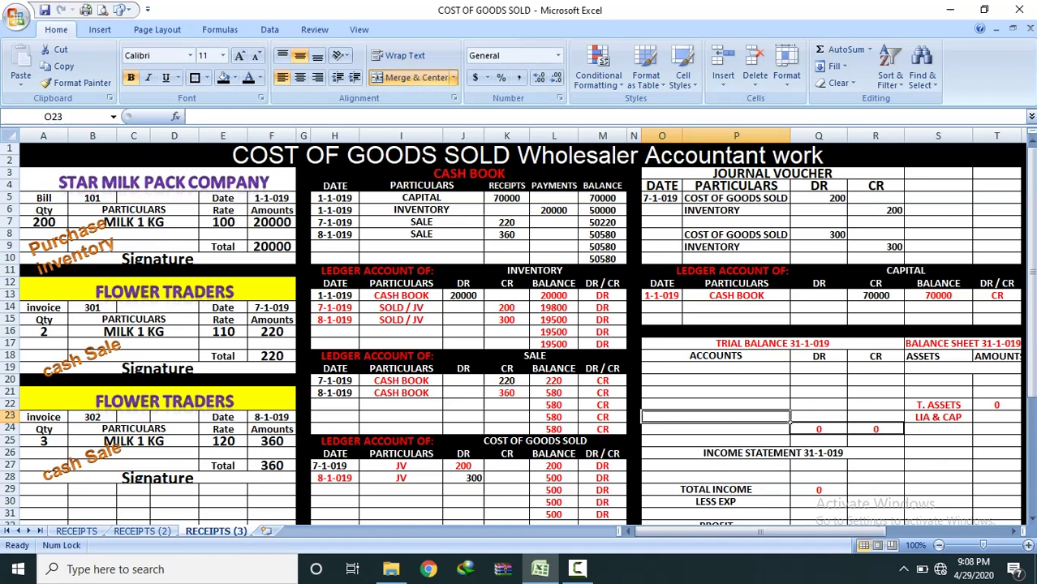
Add CASH IN HAND as the trial balance's first account with the cash book balance of 50580 as its debit
{"action": "left_click", "coordinate": [602, 247]}
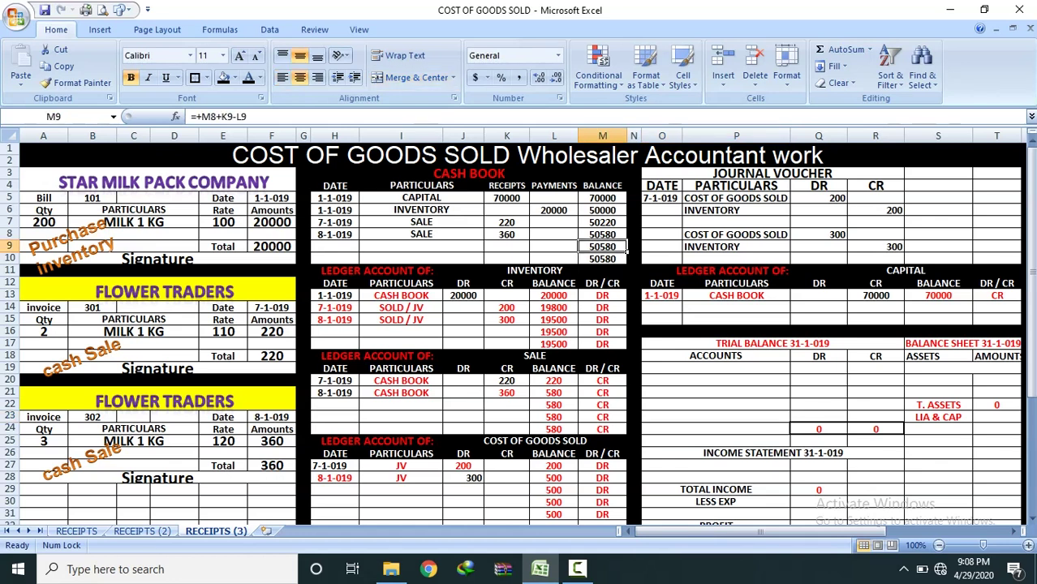
{"action": "left_click", "coordinate": [602, 259]}
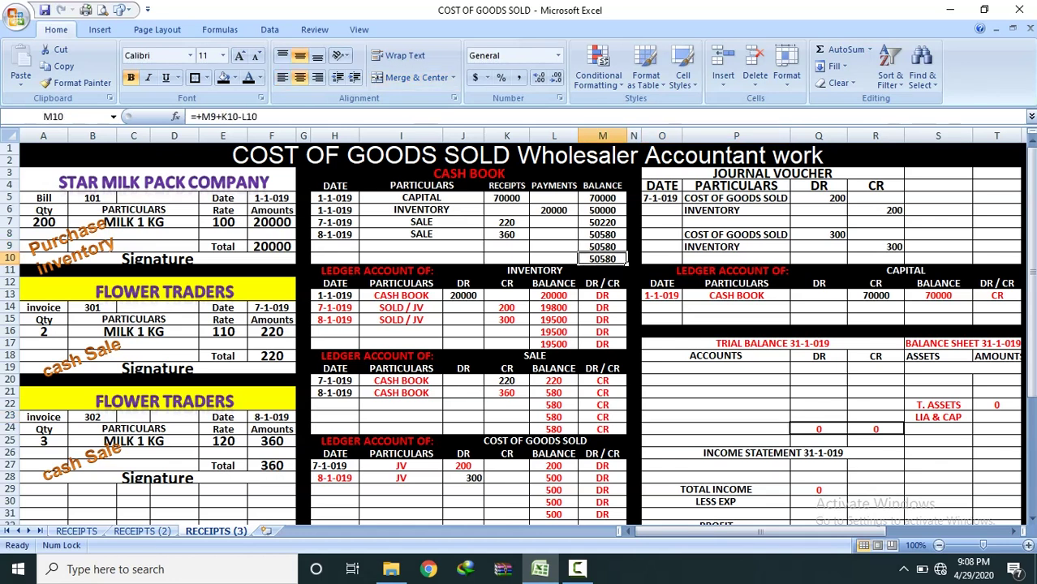
{"action": "left_click", "coordinate": [783, 370]}
{"action": "type", "text": "CASH IN HAND"}
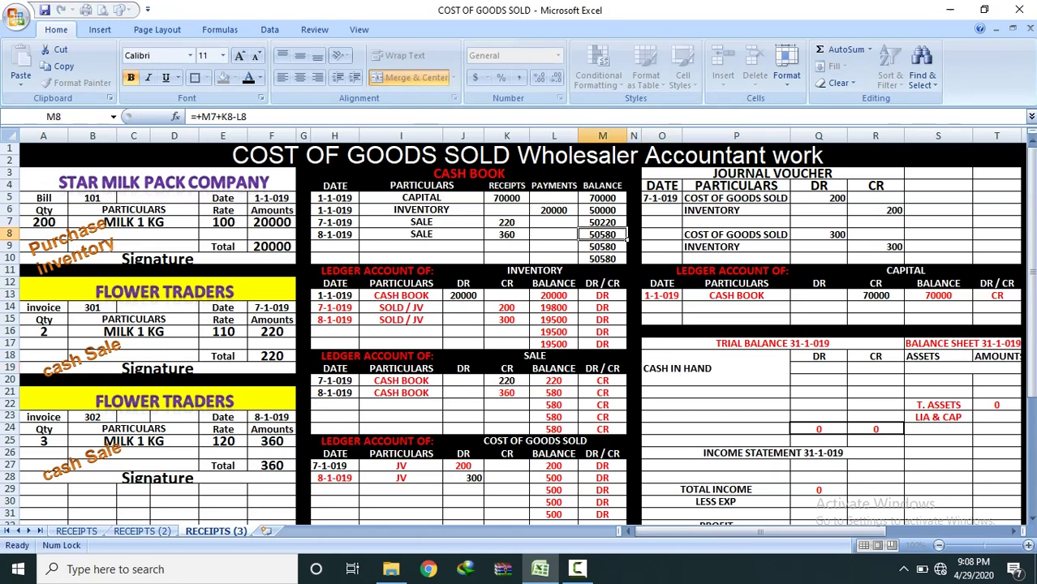
{"action": "left_click", "coordinate": [844, 370]}
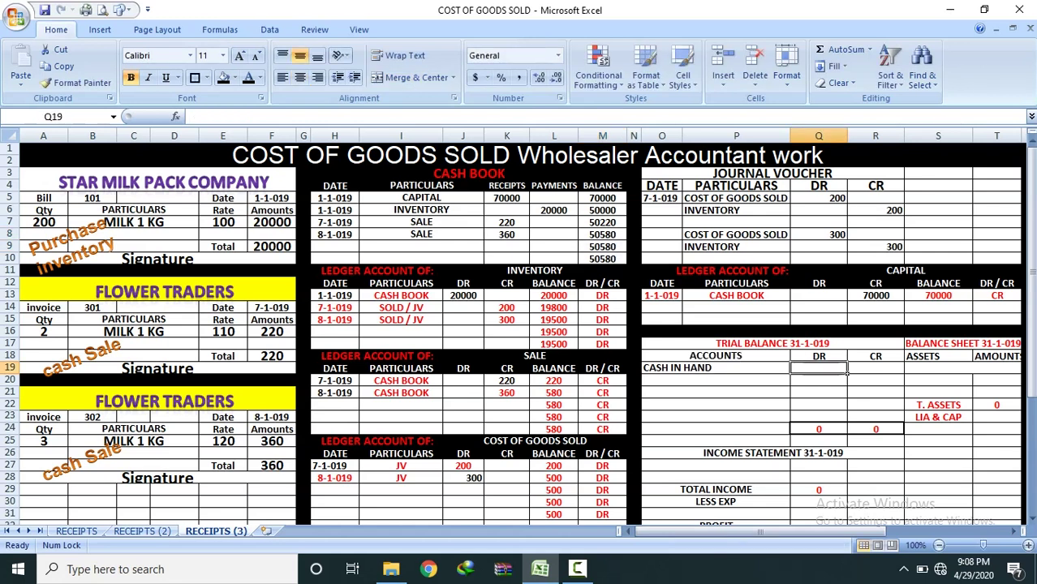
{"action": "type", "text": "50580"}
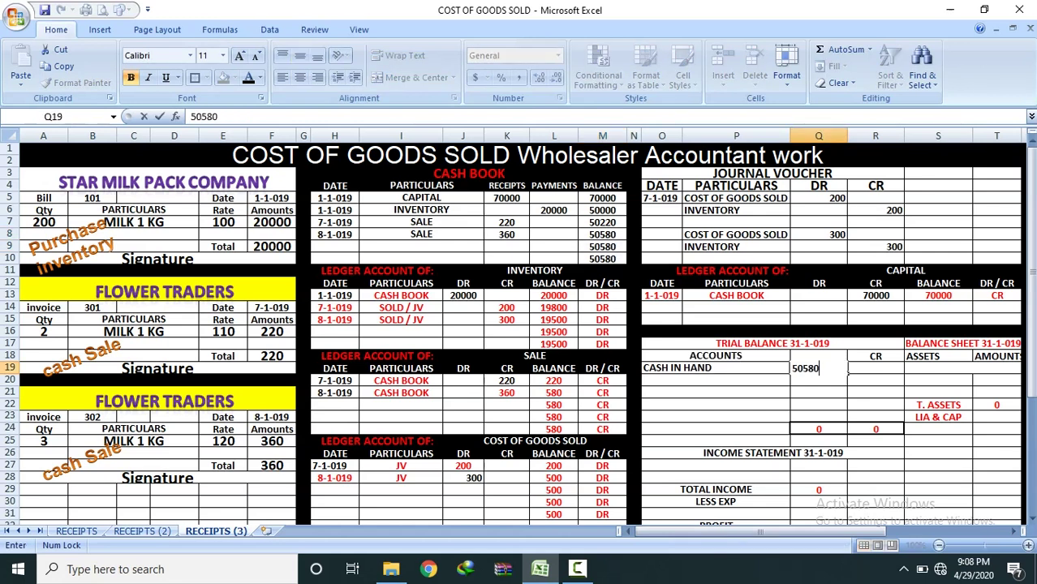
{"action": "key", "text": "Return"}
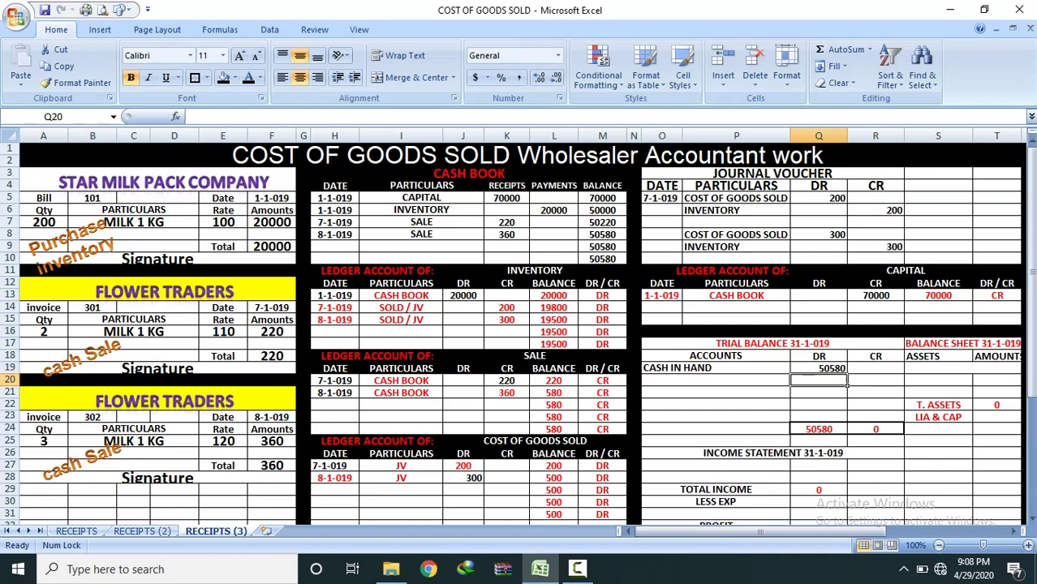
Copy the INVENTORY ledger's account name into the second account row of the trial balance
{"action": "left_click", "coordinate": [505, 272]}
{"action": "right_click", "coordinate": [505, 272]}
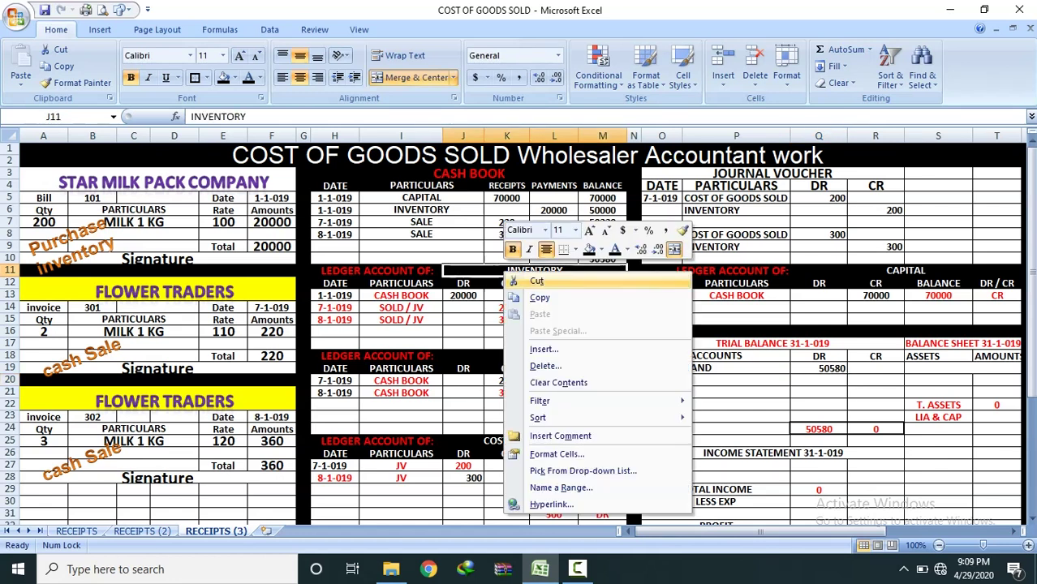
{"action": "left_click", "coordinate": [540, 298]}
{"action": "left_click", "coordinate": [743, 382]}
{"action": "right_click", "coordinate": [742, 382]}
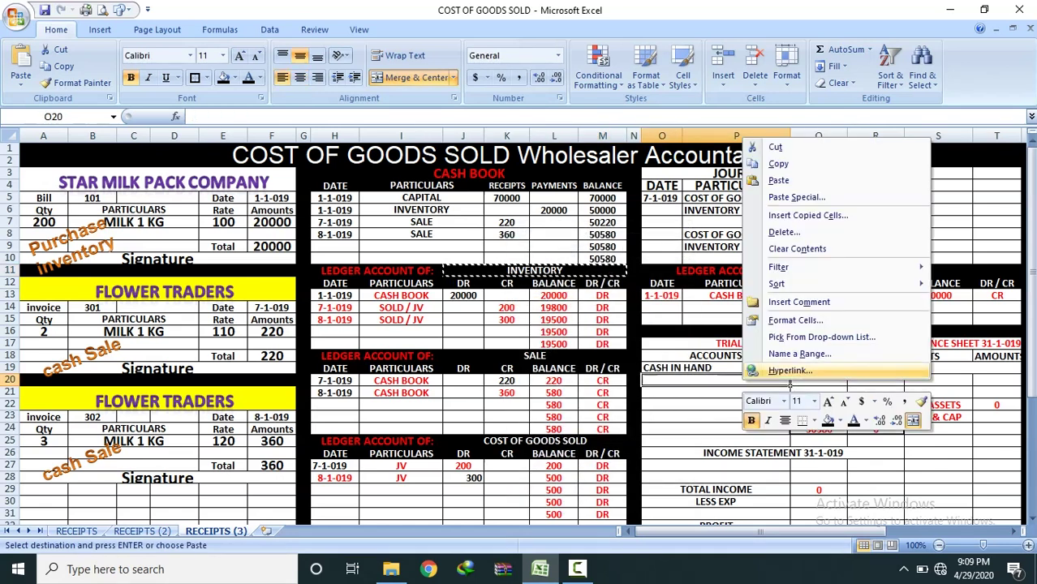
{"action": "left_click", "coordinate": [778, 180]}
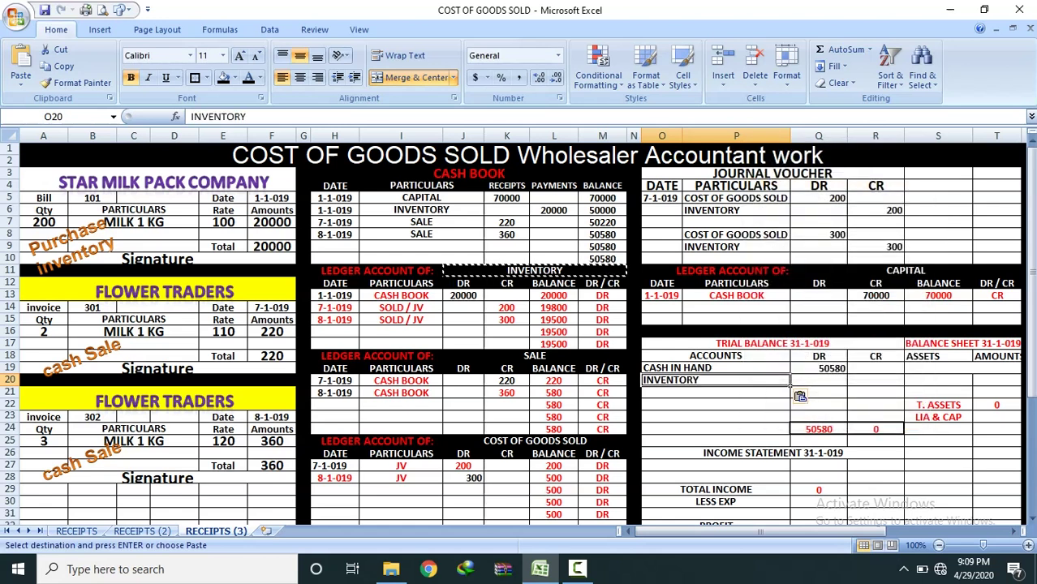
Enter the INVENTORY ledger's closing balance of 19500 as the inventory debit in the trial balance
{"action": "left_click", "coordinate": [819, 380]}
{"action": "left_click", "coordinate": [554, 344]}
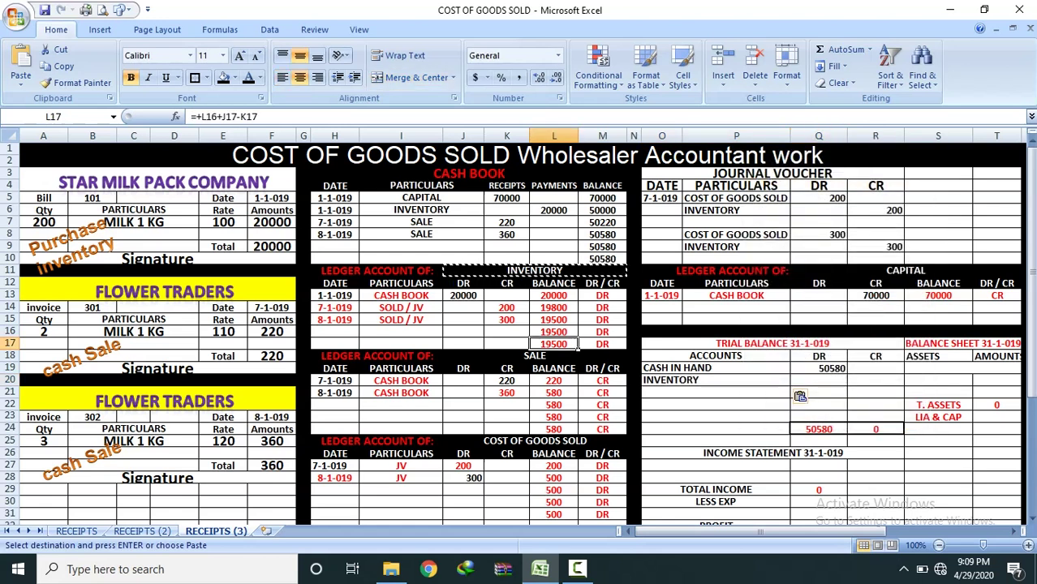
{"action": "left_click", "coordinate": [820, 380]}
{"action": "type", "text": "19500"}
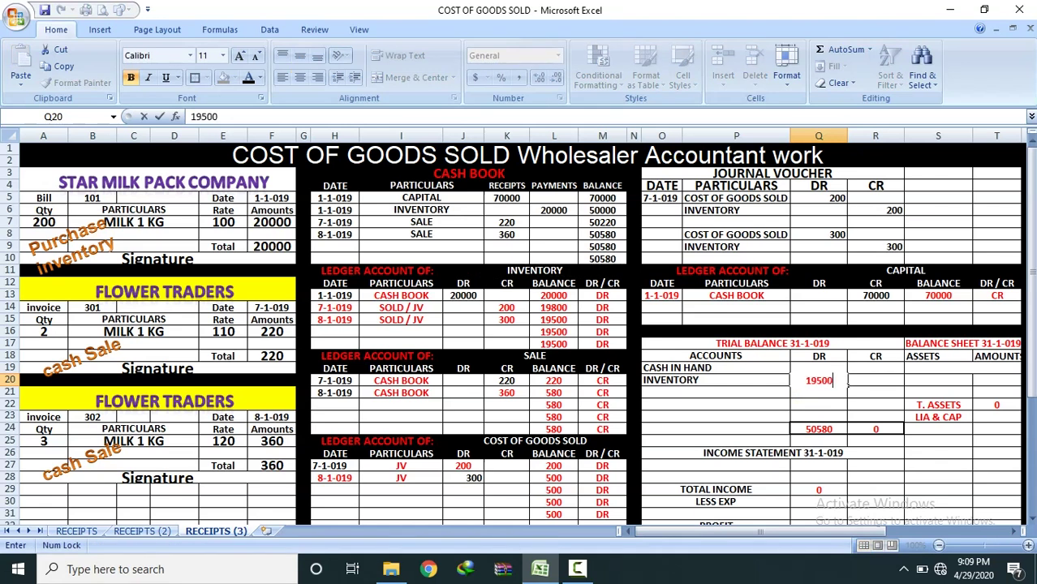
{"action": "key", "text": "Return"}
{"action": "key", "text": "Left"}
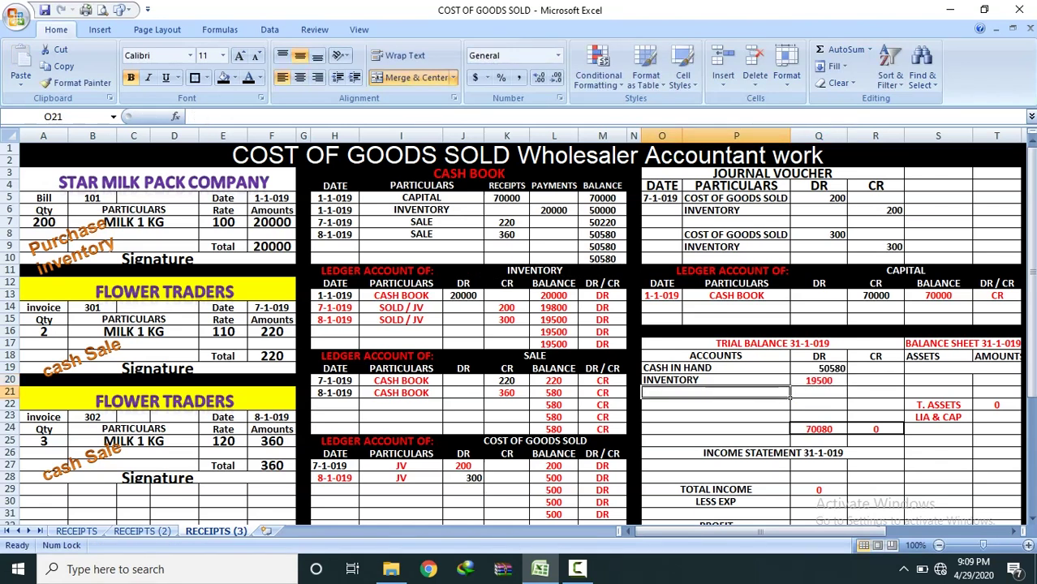
Copy the SALE ledger's account name into the third account row of the trial balance
{"action": "left_click", "coordinate": [536, 355]}
{"action": "right_click", "coordinate": [539, 357]}
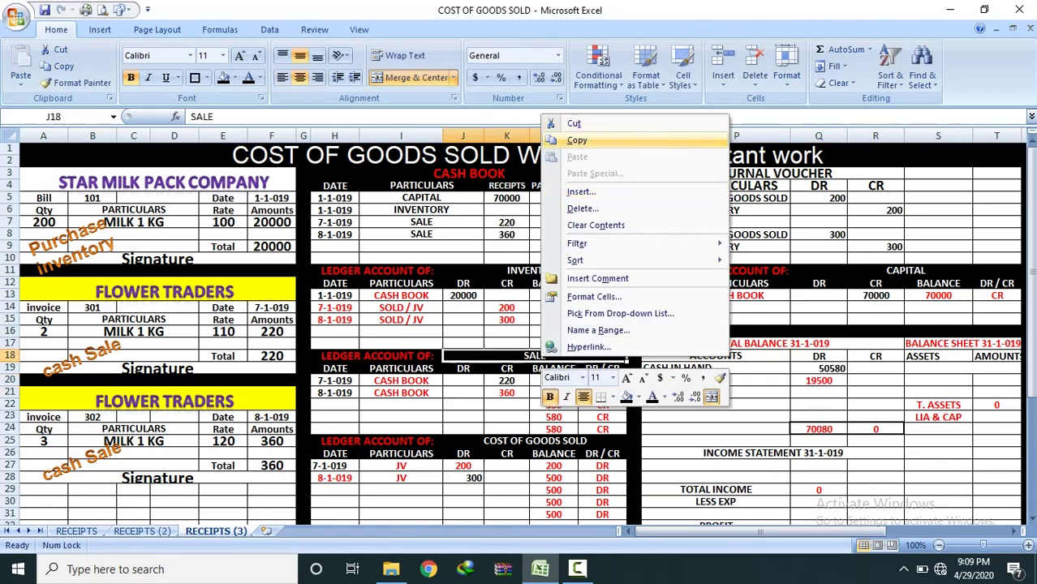
{"action": "left_click", "coordinate": [560, 140]}
{"action": "left_click", "coordinate": [786, 394]}
{"action": "right_click", "coordinate": [787, 395]}
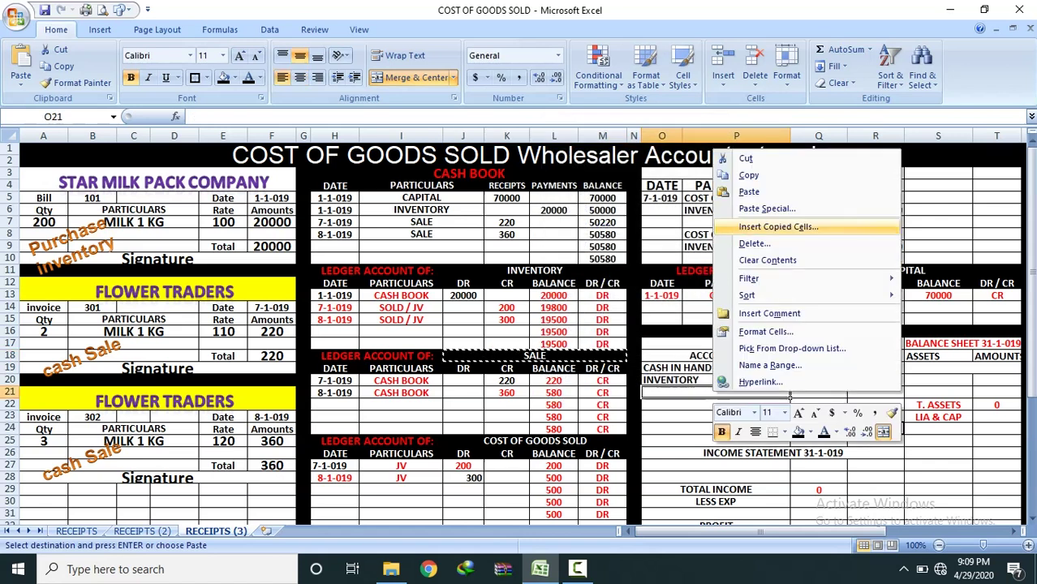
{"action": "left_click", "coordinate": [750, 192]}
Enter the SALE ledger's closing balance of 580 in the CR column of the trial balance's SALE row
{"action": "left_click", "coordinate": [554, 417]}
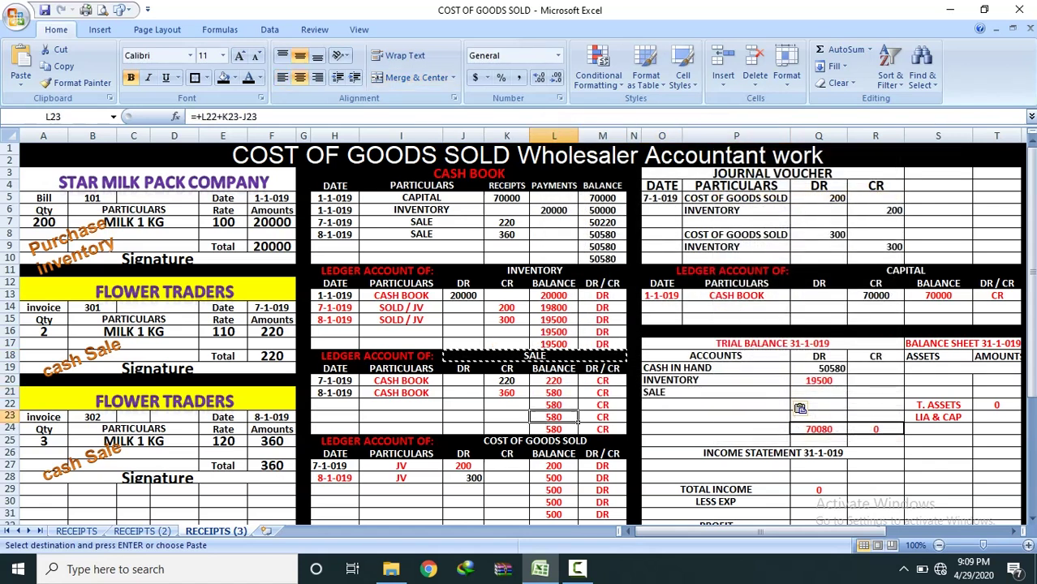
{"action": "left_click", "coordinate": [602, 417]}
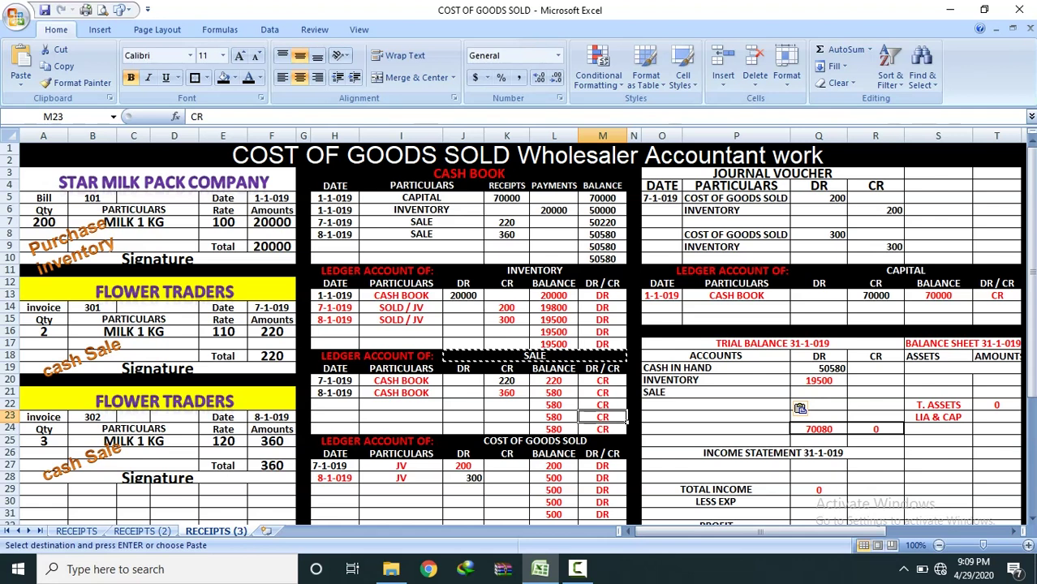
{"action": "left_click", "coordinate": [876, 393]}
{"action": "type", "text": "580"}
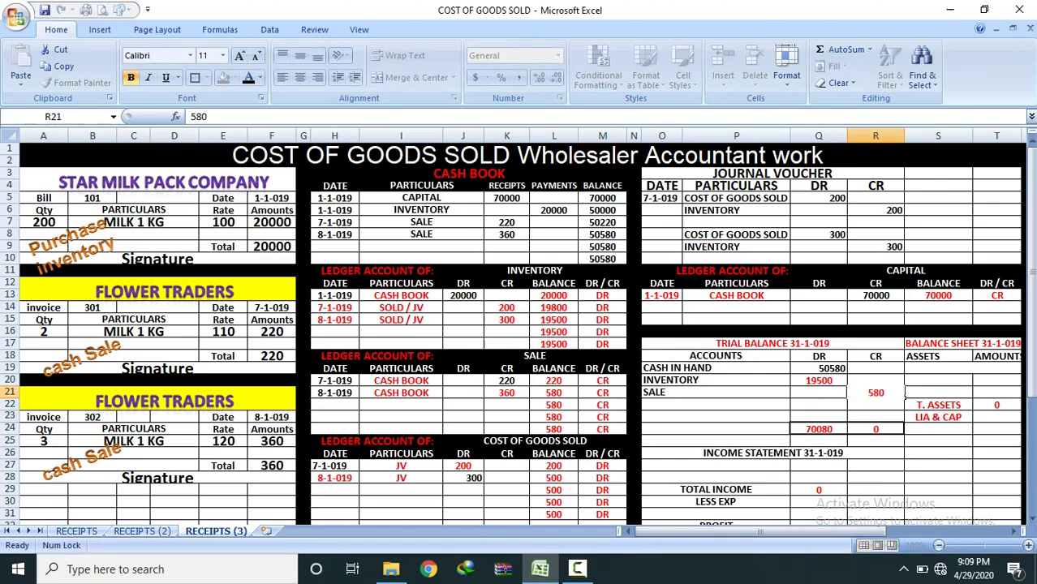
Copy the COST OF GOODS SOLD ledger's account name into the fourth account row of the trial balance
{"action": "key", "text": "Return"}
{"action": "key", "text": "Left"}
{"action": "key", "text": "Left"}
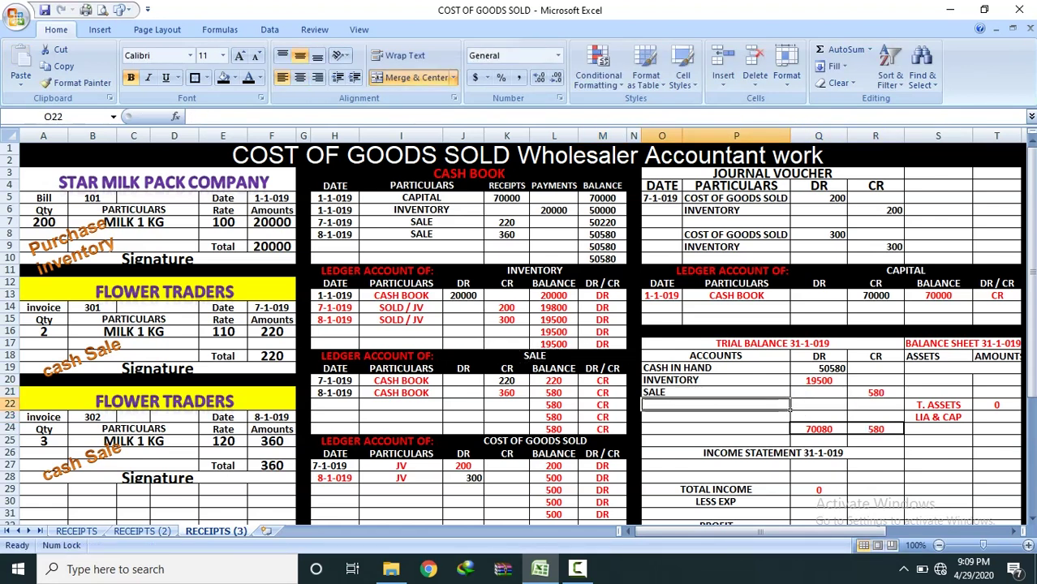
{"action": "left_click", "coordinate": [568, 441]}
{"action": "right_click", "coordinate": [580, 443]}
{"action": "left_click", "coordinate": [615, 224]}
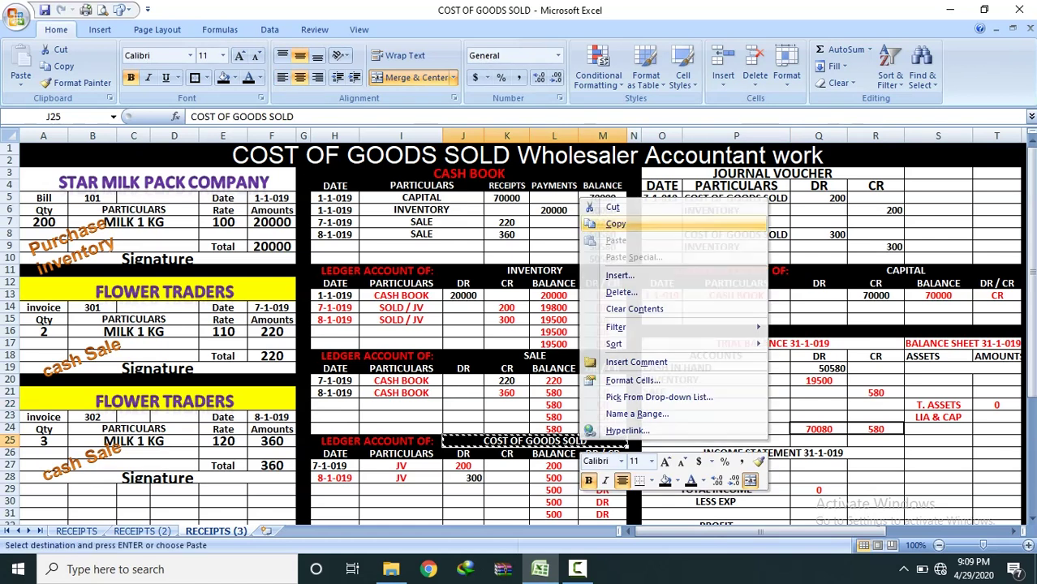
{"action": "right_click", "coordinate": [690, 408]}
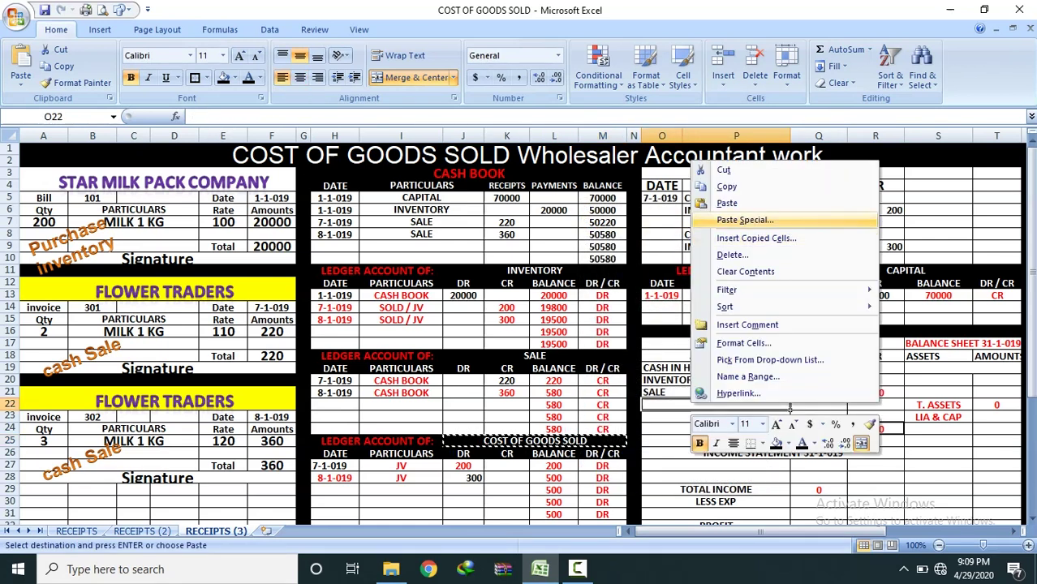
{"action": "left_click", "coordinate": [726, 203]}
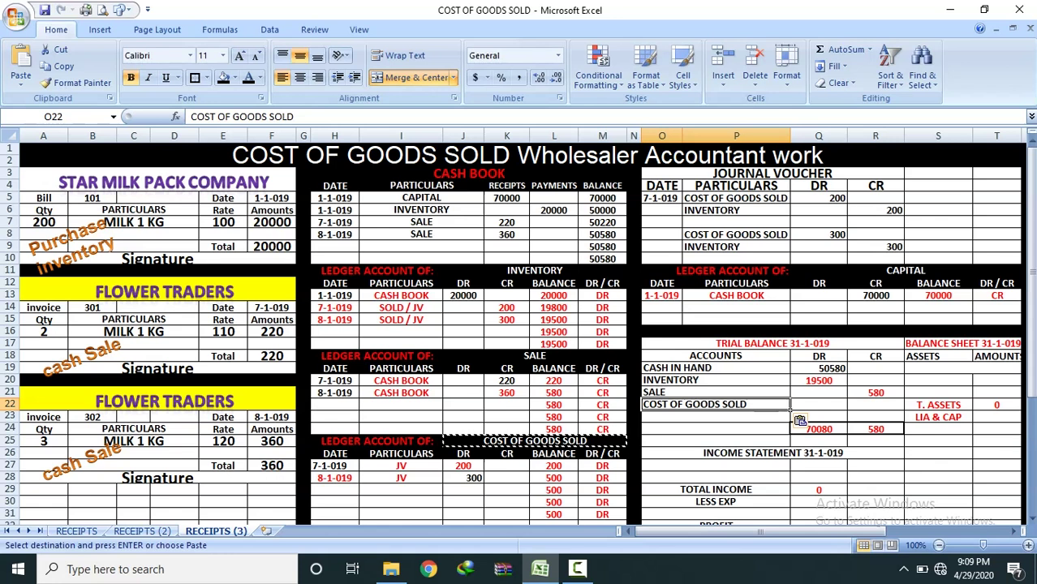
Enter the COST OF GOODS SOLD ledger's closing balance of 500 in the DR column of its trial balance row
{"action": "left_click", "coordinate": [555, 490]}
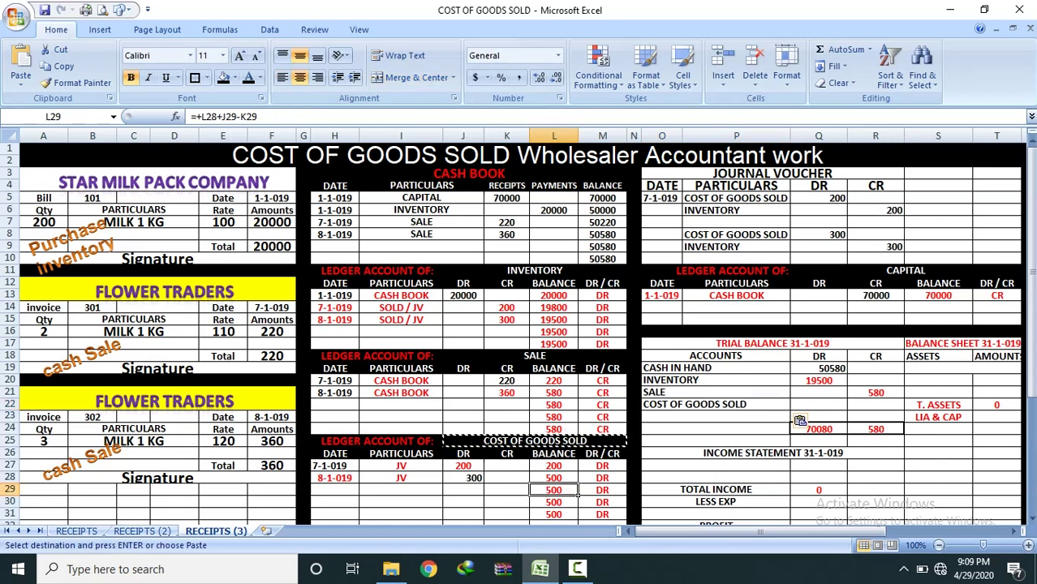
{"action": "left_click", "coordinate": [818, 405]}
{"action": "type", "text": "500"}
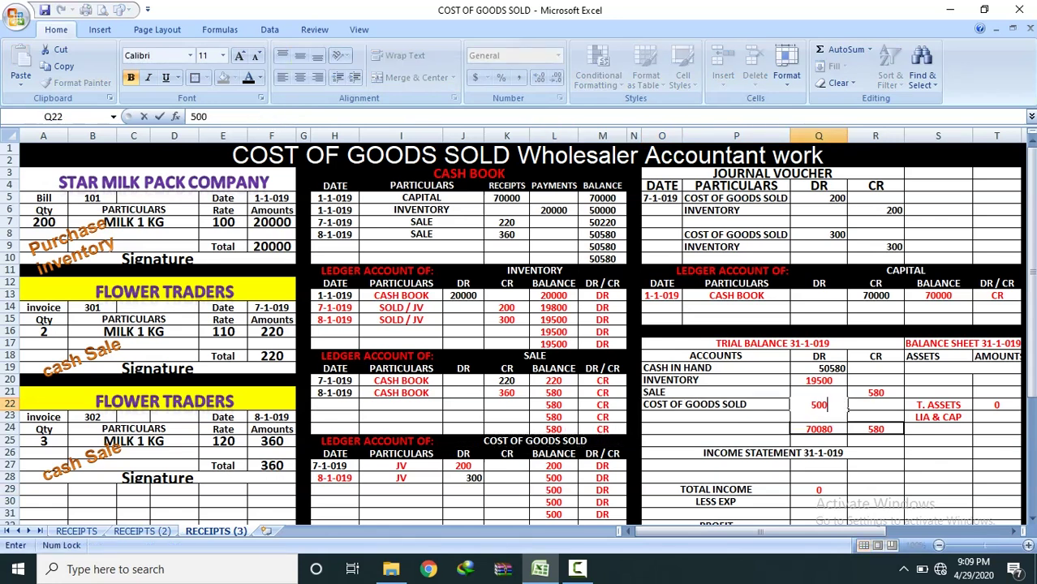
{"action": "key", "text": "Return"}
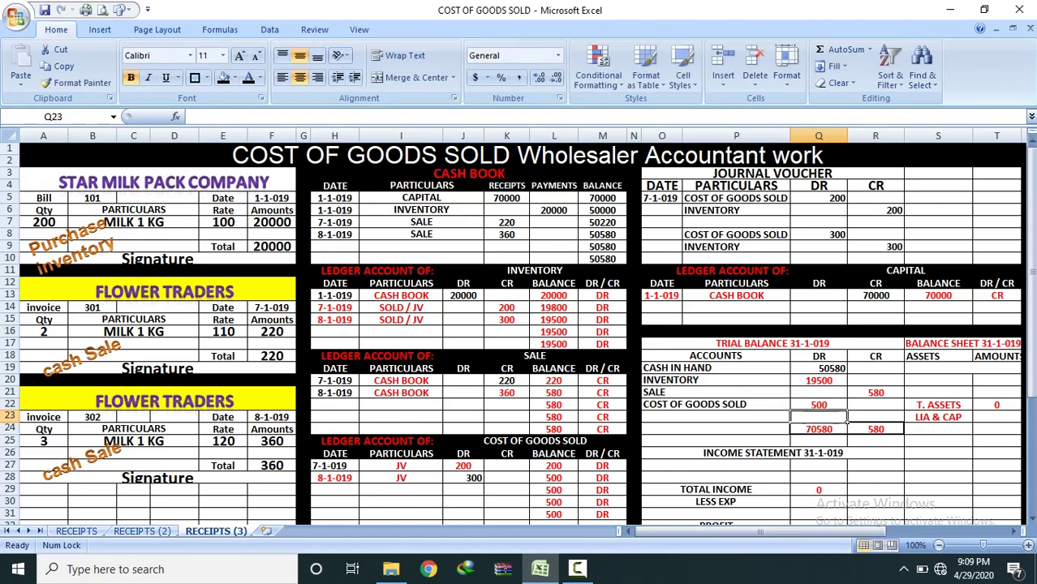
Add a CAPITAL row to the trial balance with 70000 in the CR column, and check the column totals
{"action": "key", "text": "Left"}
{"action": "type", "text": "CAPITAL"}
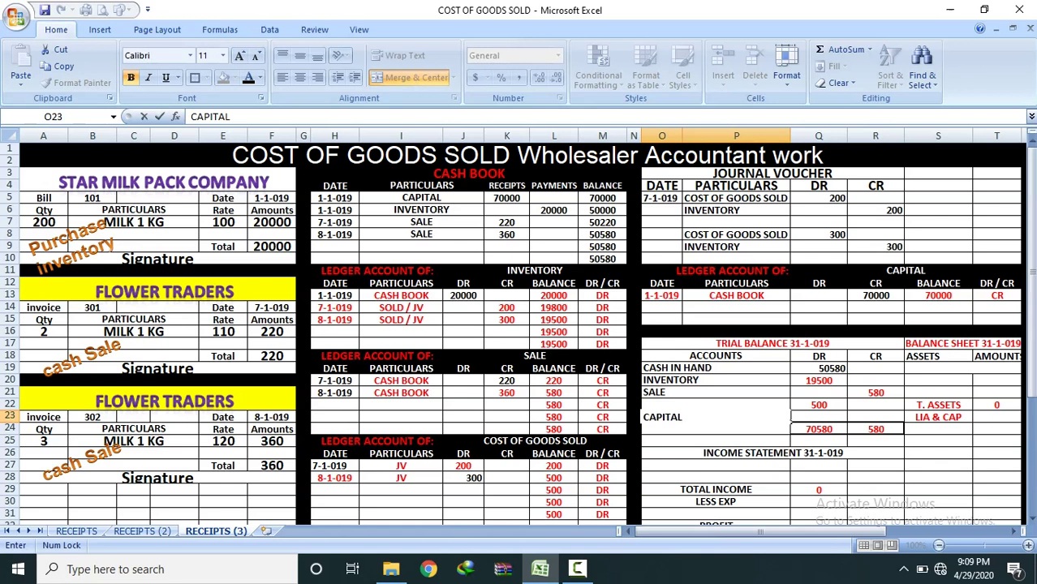
{"action": "key", "text": "Right"}
{"action": "key", "text": "Right"}
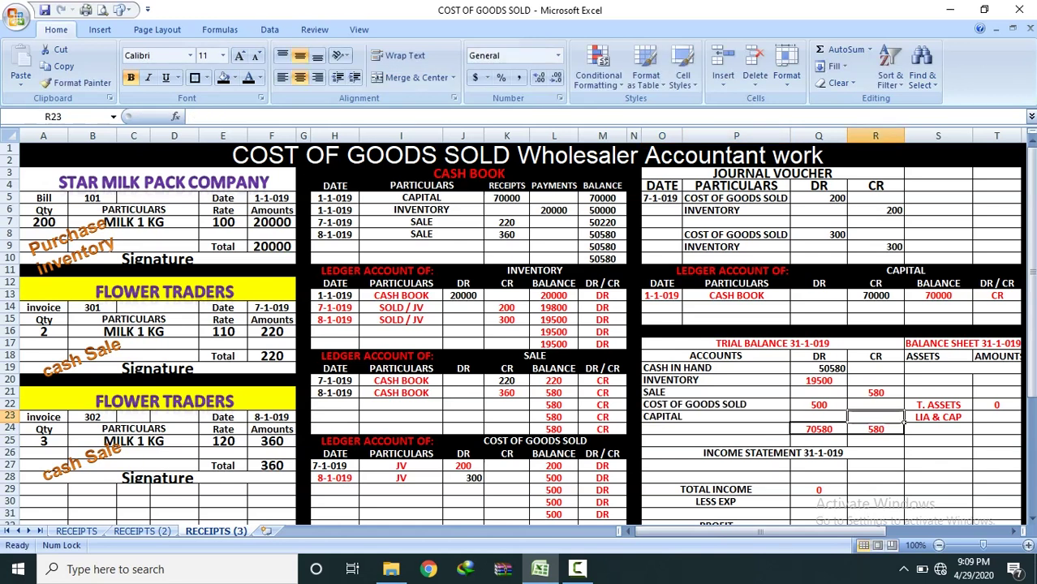
{"action": "left_click", "coordinate": [938, 296]}
{"action": "left_click", "coordinate": [901, 419]}
{"action": "type", "text": "70000"}
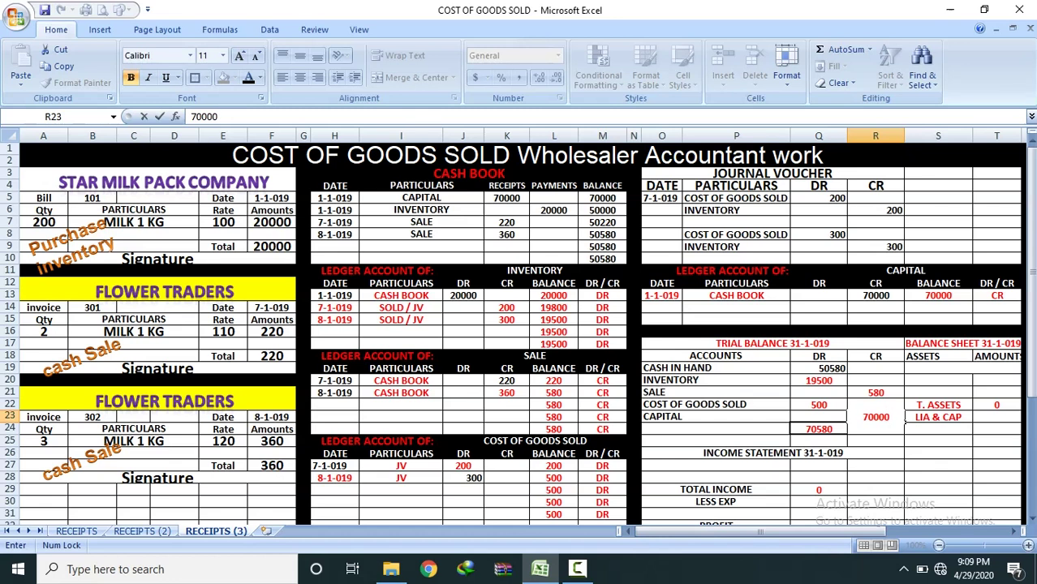
{"action": "key", "text": "Return"}
{"action": "key", "text": "ctrl+r"}
{"action": "left_click", "coordinate": [845, 436]}
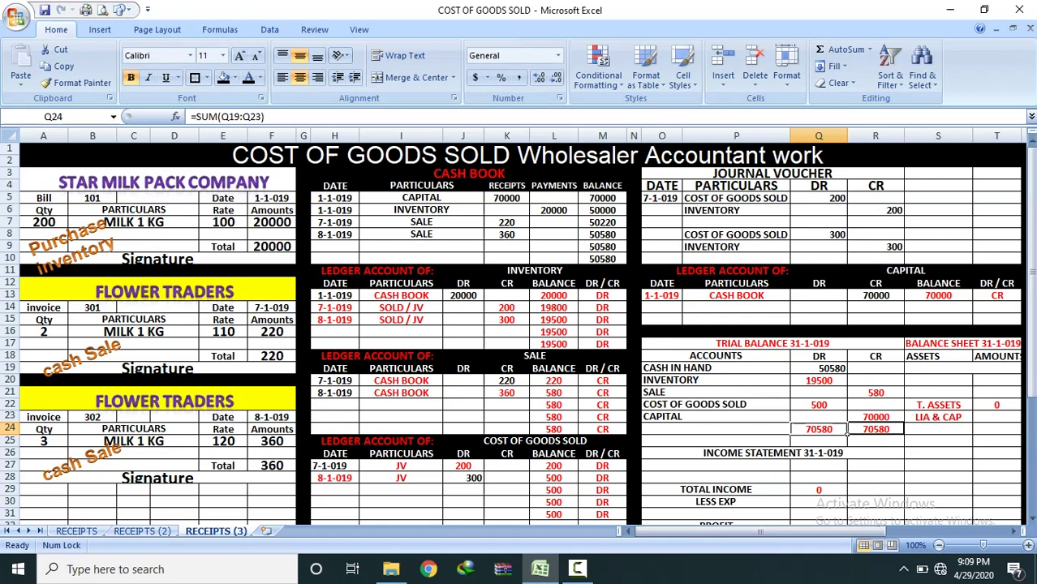
{"action": "left_click_drag", "start_coordinate": [876, 358], "coordinate": [892, 433]}
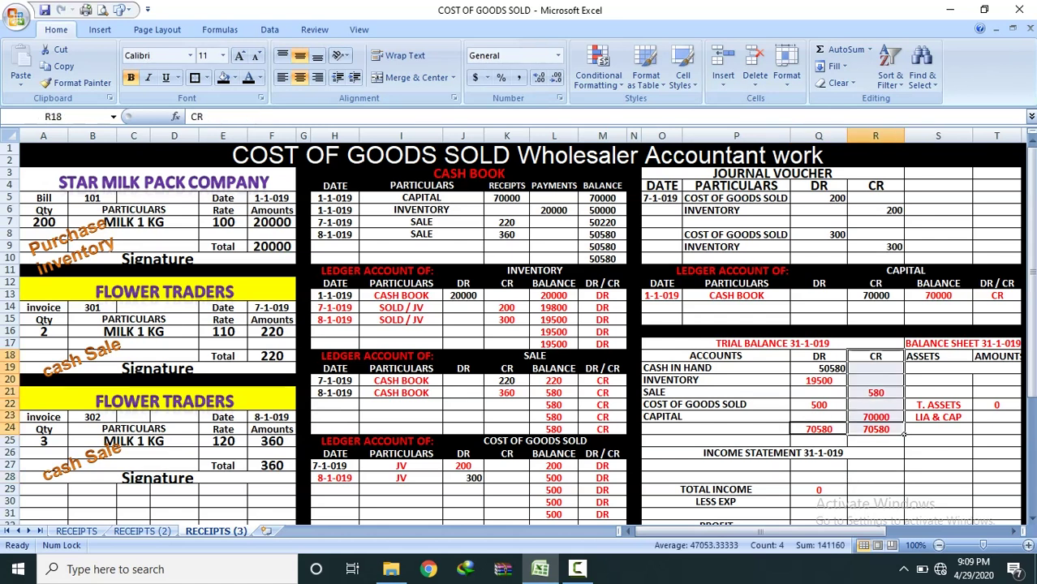
{"action": "left_click", "coordinate": [903, 466]}
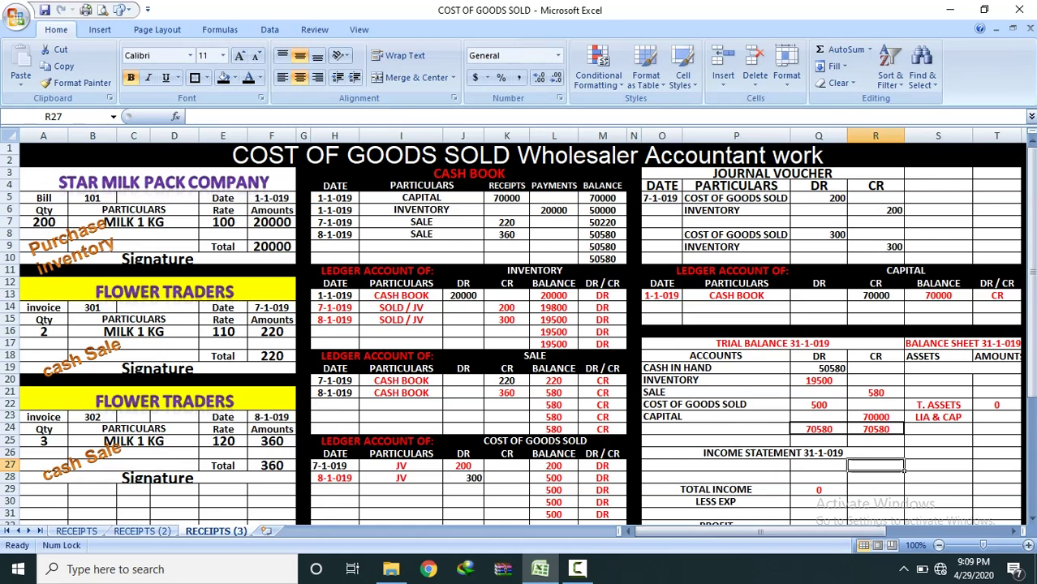
Enter the heading INCOME in the first row of the income statement
{"action": "left_click_drag", "start_coordinate": [662, 466], "coordinate": [737, 466]}
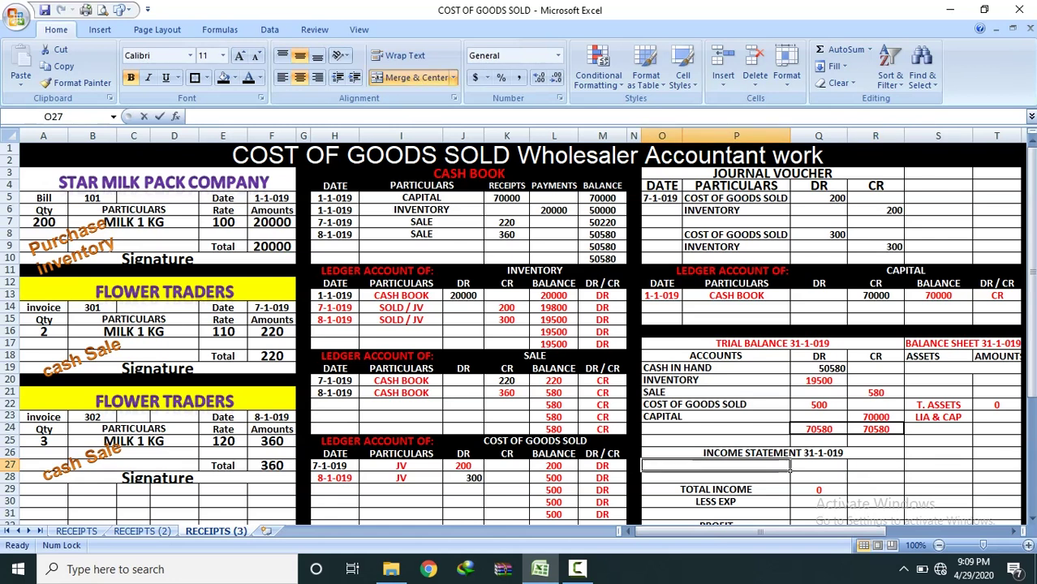
{"action": "type", "text": "INCOME"}
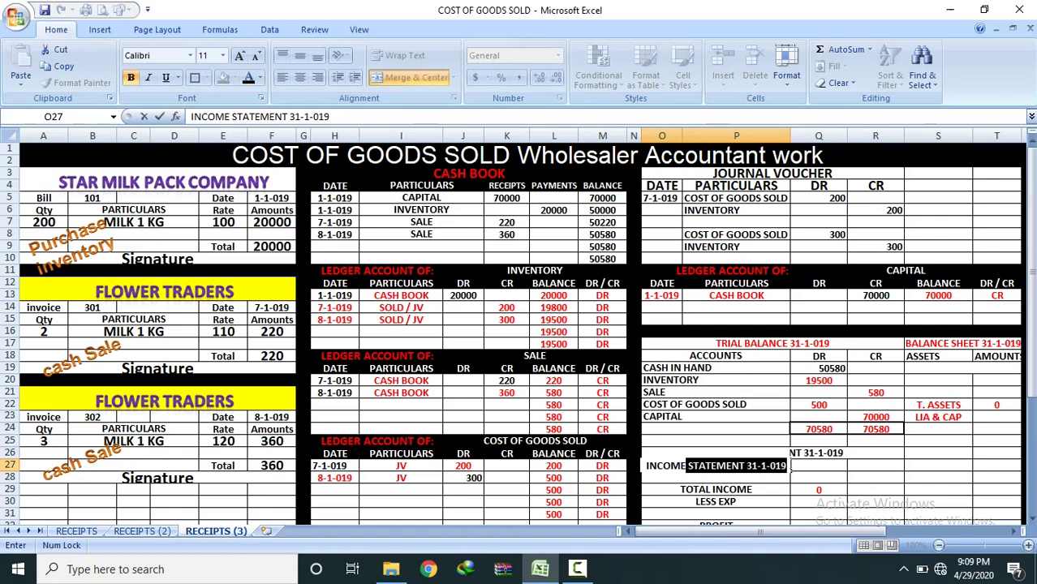
{"action": "key", "text": "BackSpace"}
{"action": "key", "text": "BackSpace"}
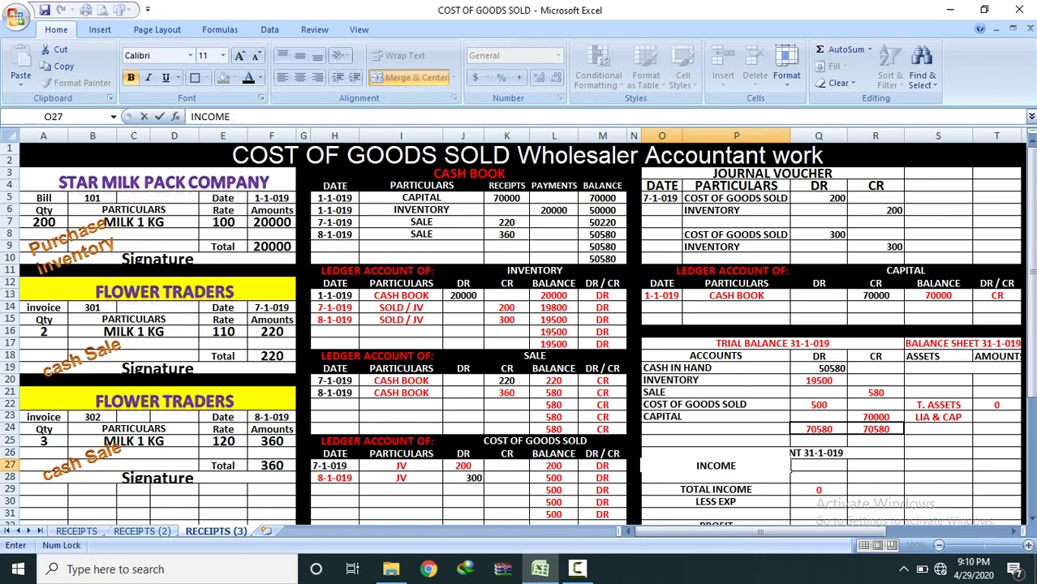
{"action": "left_click", "coordinate": [819, 502]}
Add a SALE line under INCOME in the income statement with the trial balance's amount of 580
{"action": "left_click", "coordinate": [716, 478]}
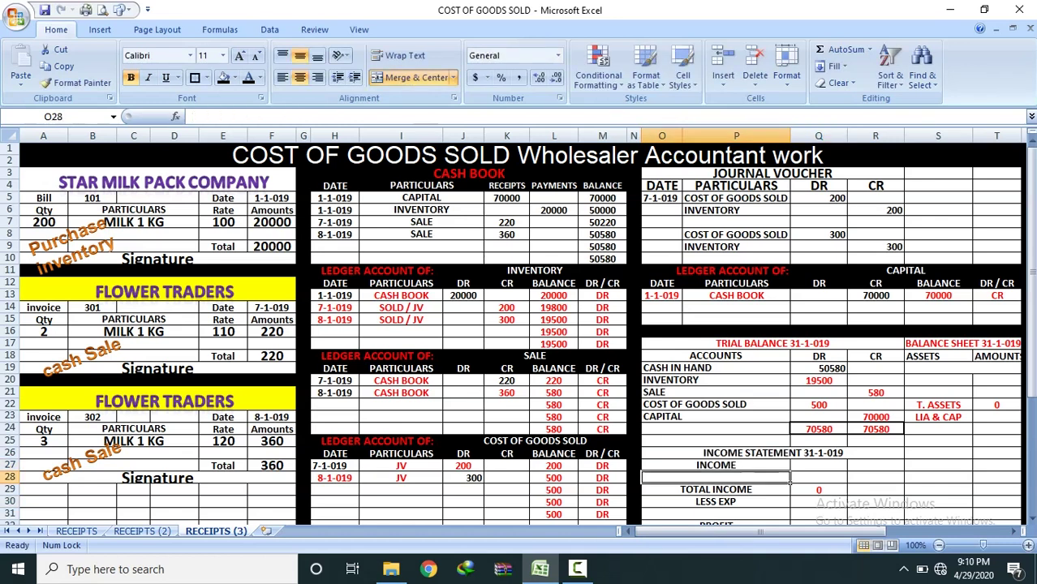
{"action": "type", "text": "SALE"}
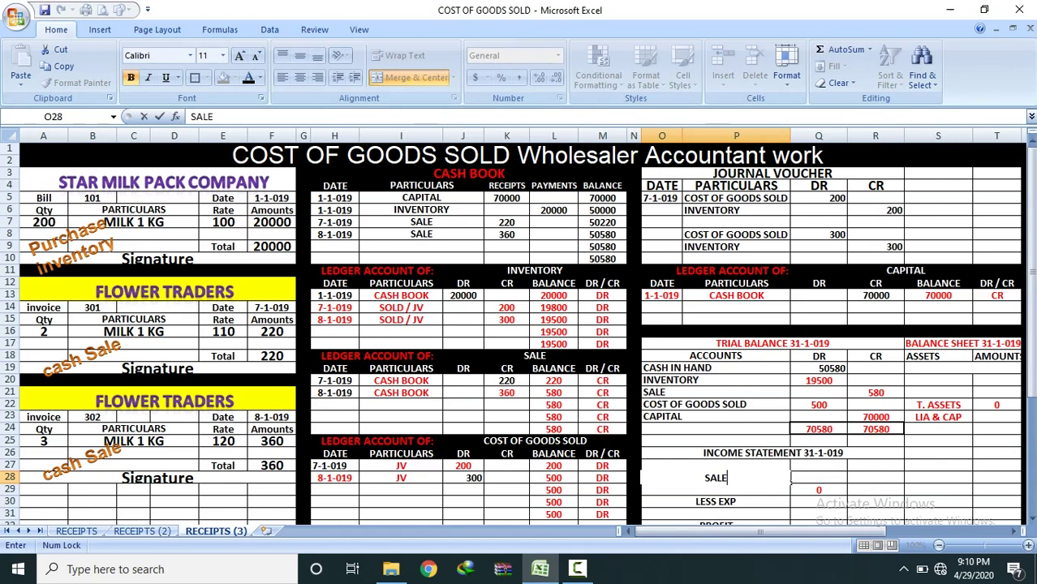
{"action": "key", "text": "Tab"}
{"action": "left_click", "coordinate": [876, 393]}
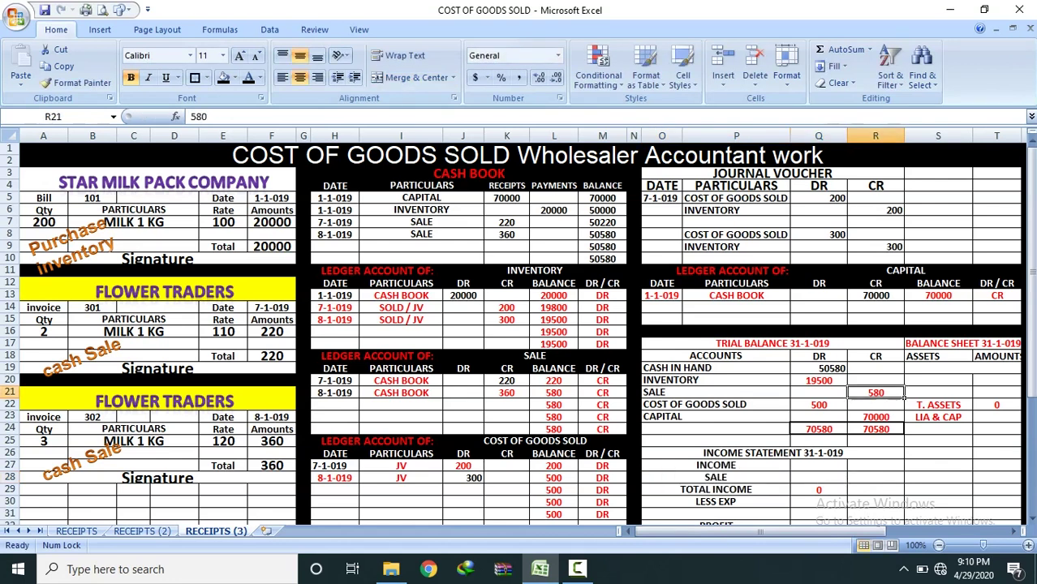
{"action": "left_click", "coordinate": [820, 478]}
{"action": "type", "text": "580"}
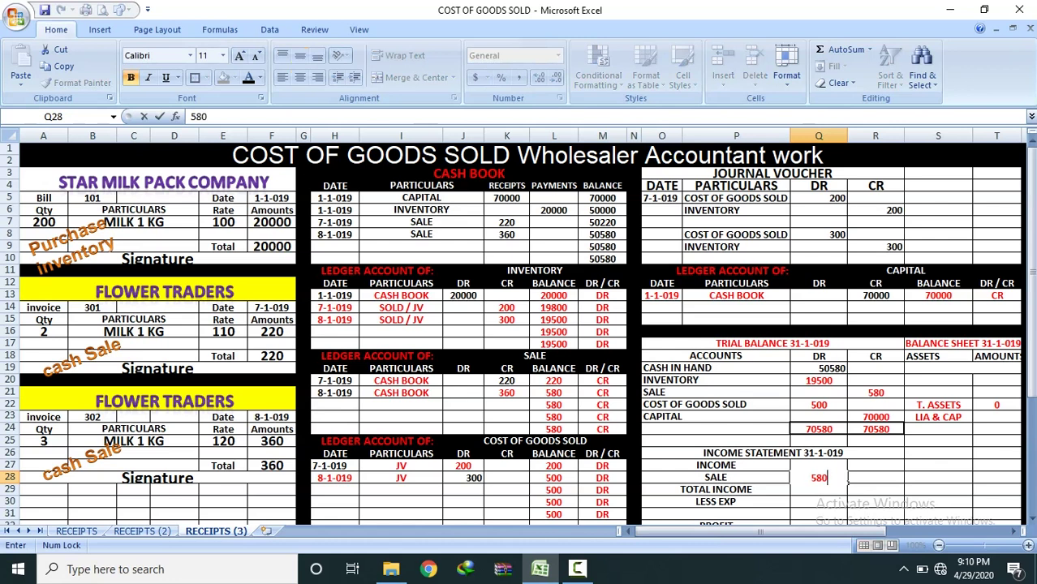
{"action": "key", "text": "Return"}
{"action": "left_click", "coordinate": [716, 503]}
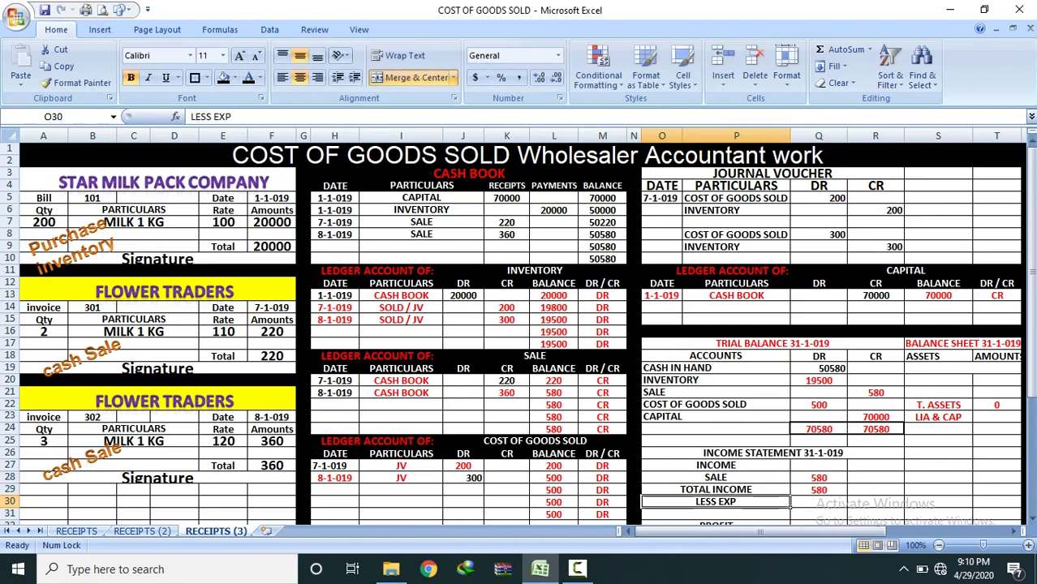
{"action": "left_click", "coordinate": [716, 513]}
{"action": "left_click", "coordinate": [539, 442]}
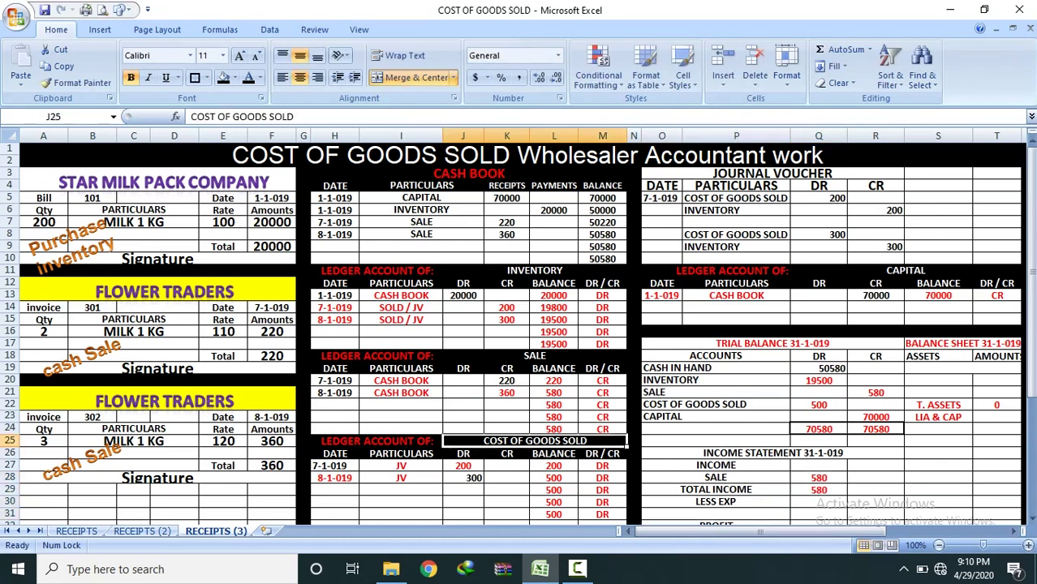
{"action": "right_click", "coordinate": [542, 444]}
{"action": "left_click", "coordinate": [938, 381]}
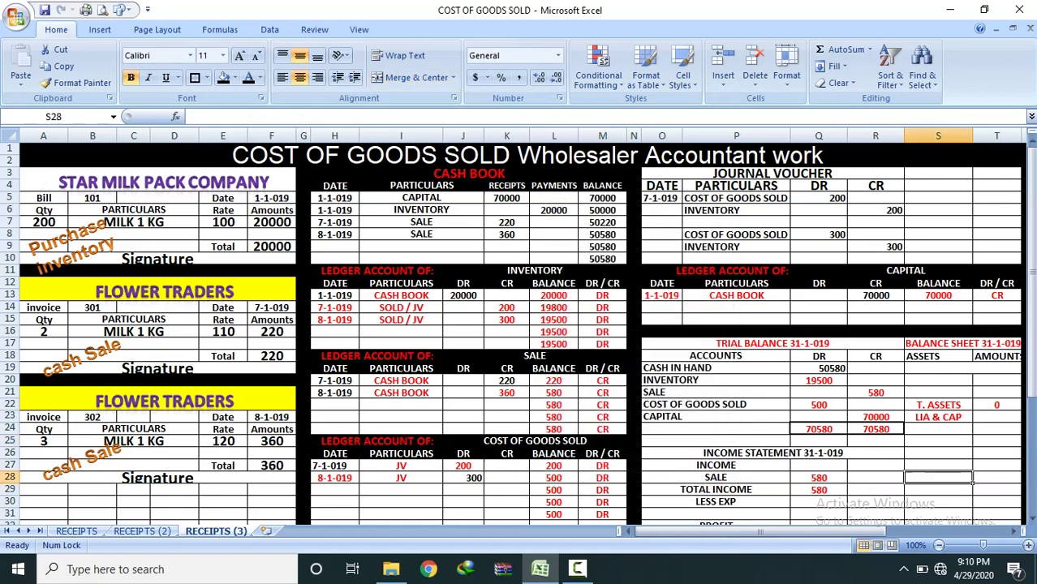
Copy the COST OF GOODS SOLD account name from the trial balance into the row below LESS EXP in the income statement
{"action": "left_click", "coordinate": [733, 406]}
{"action": "right_click", "coordinate": [733, 406]}
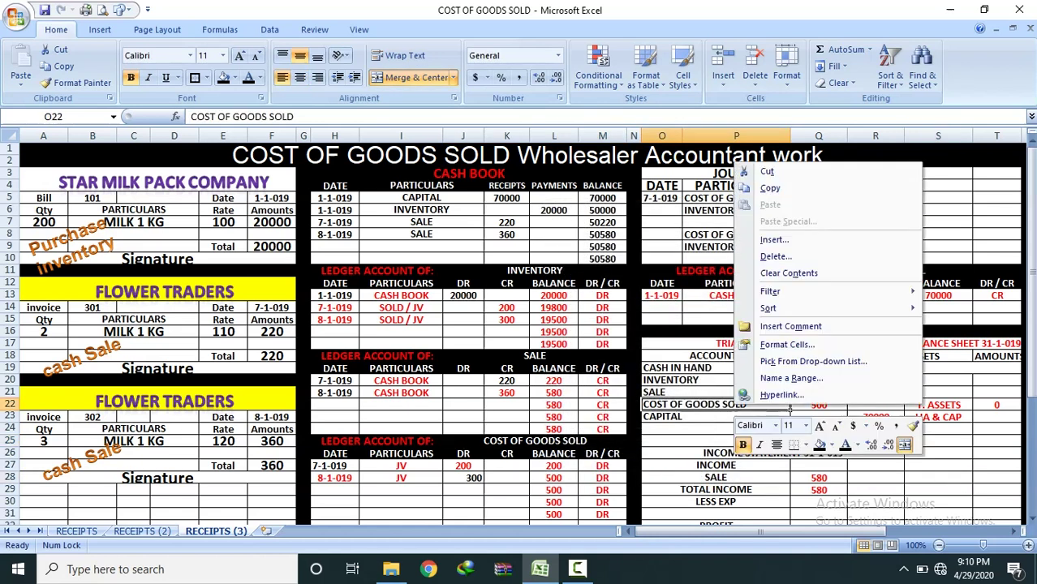
{"action": "left_click", "coordinate": [771, 188]}
{"action": "left_click", "coordinate": [716, 514]}
{"action": "right_click", "coordinate": [725, 514]}
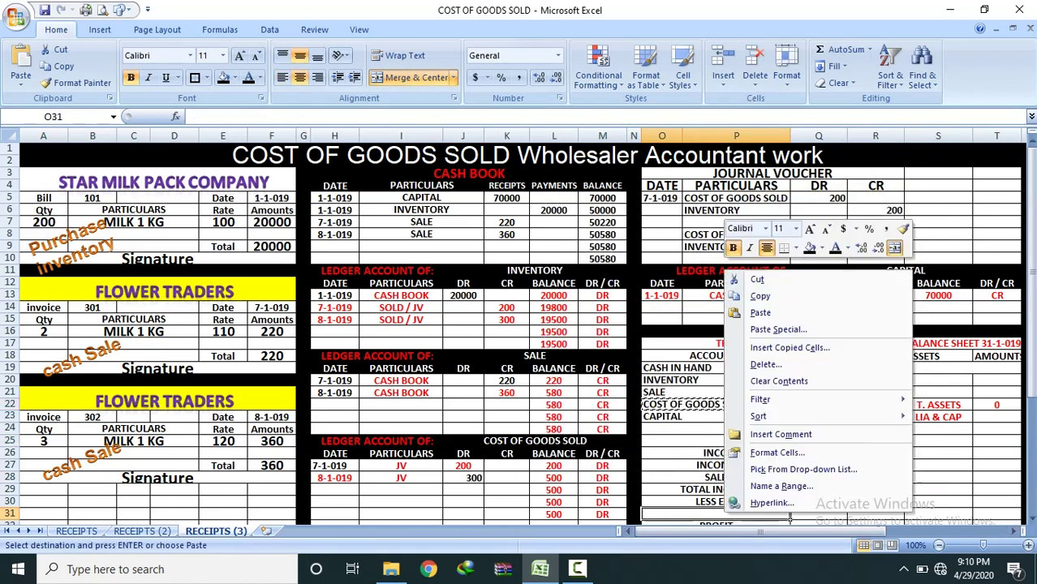
{"action": "left_click", "coordinate": [761, 313]}
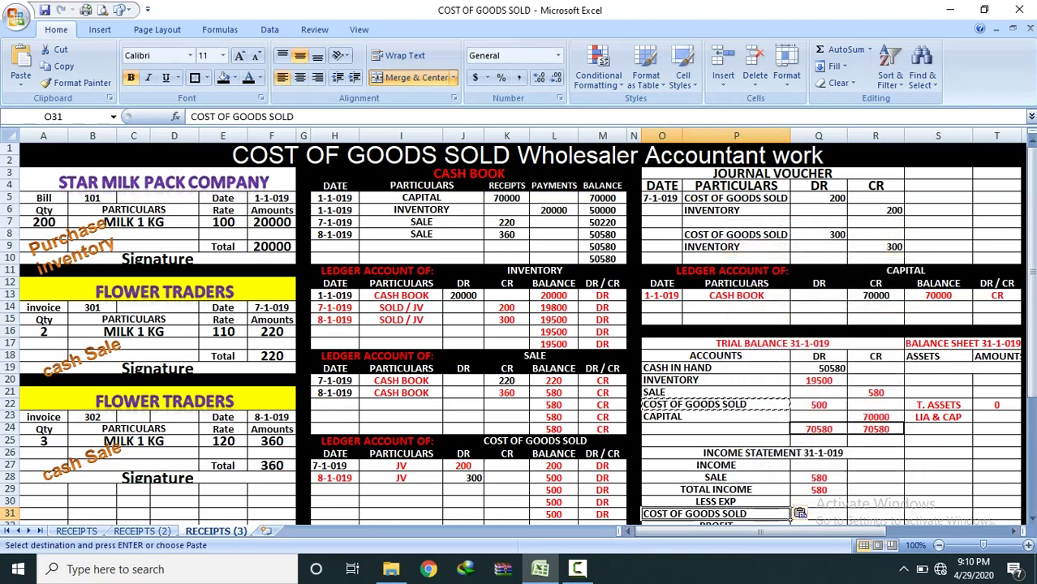
Enter 500 as the cost of goods sold expense and 80 as the PROFIT in the income statement
{"action": "left_click", "coordinate": [820, 405]}
{"action": "left_click", "coordinate": [824, 514]}
{"action": "type", "text": "500"}
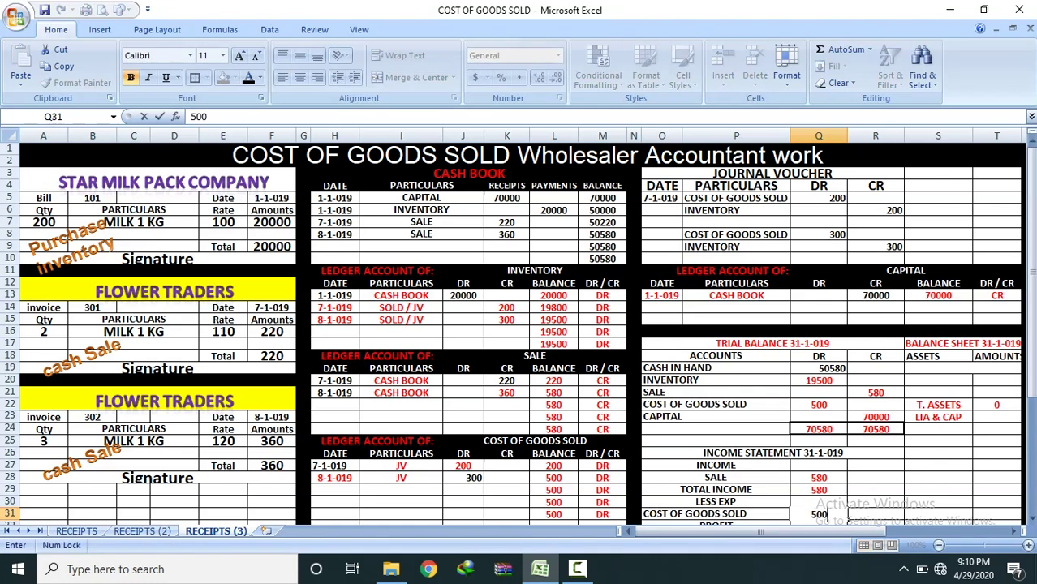
{"action": "key", "text": "Return"}
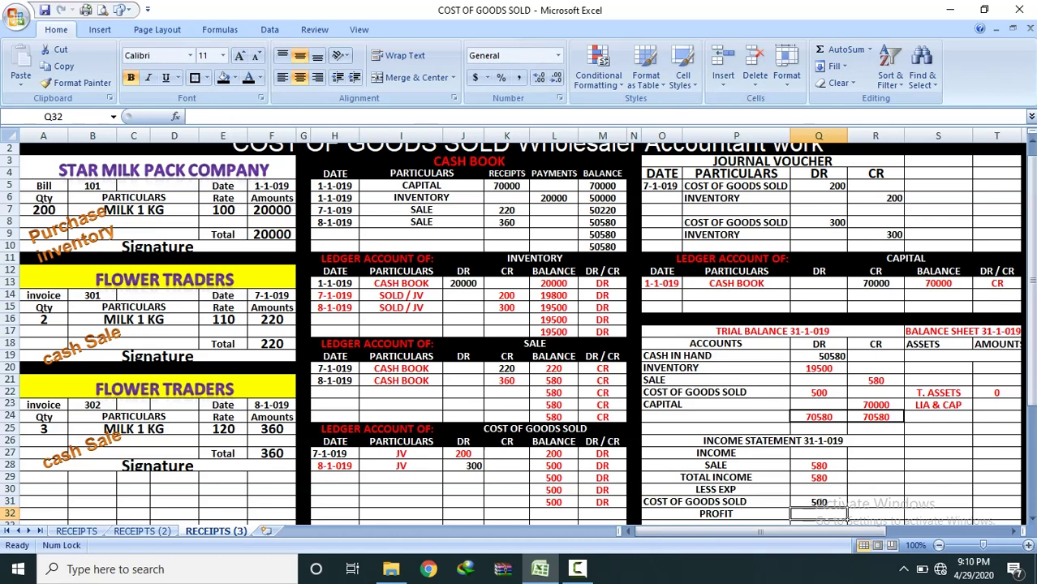
{"action": "type", "text": "80"}
{"action": "key", "text": "Return"}
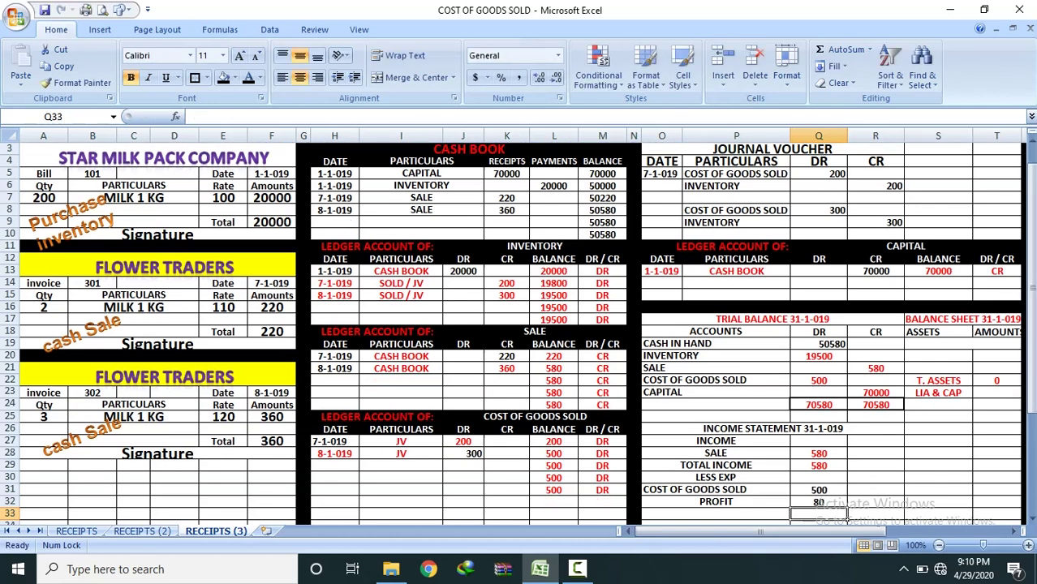
Copy the CASH IN HAND and INVENTORY account names from the trial balance into the balance sheet's ASSETS rows
{"action": "left_click_drag", "start_coordinate": [686, 345], "coordinate": [789, 357]}
{"action": "right_click", "coordinate": [789, 357]}
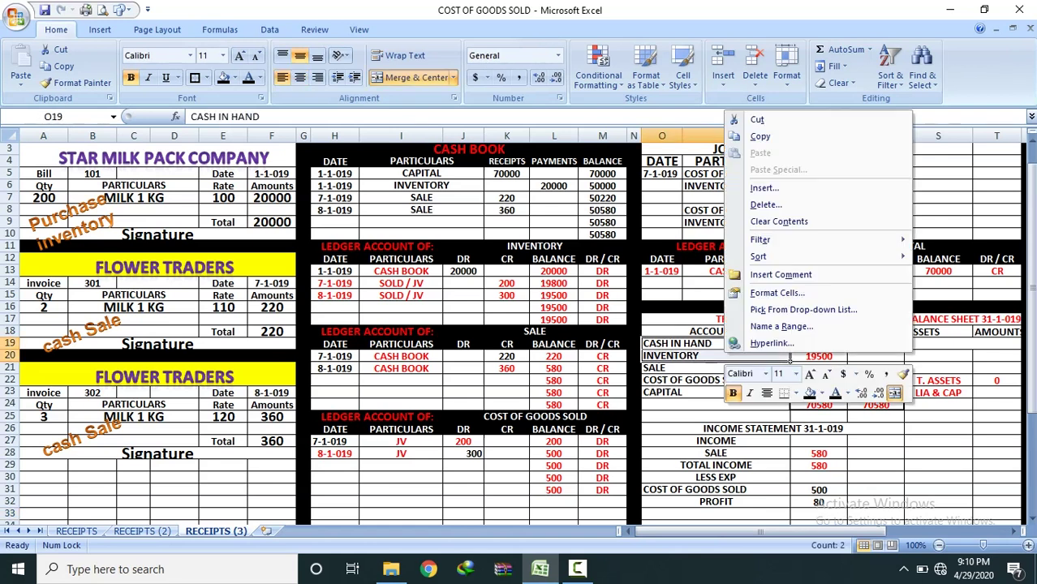
{"action": "left_click", "coordinate": [758, 136]}
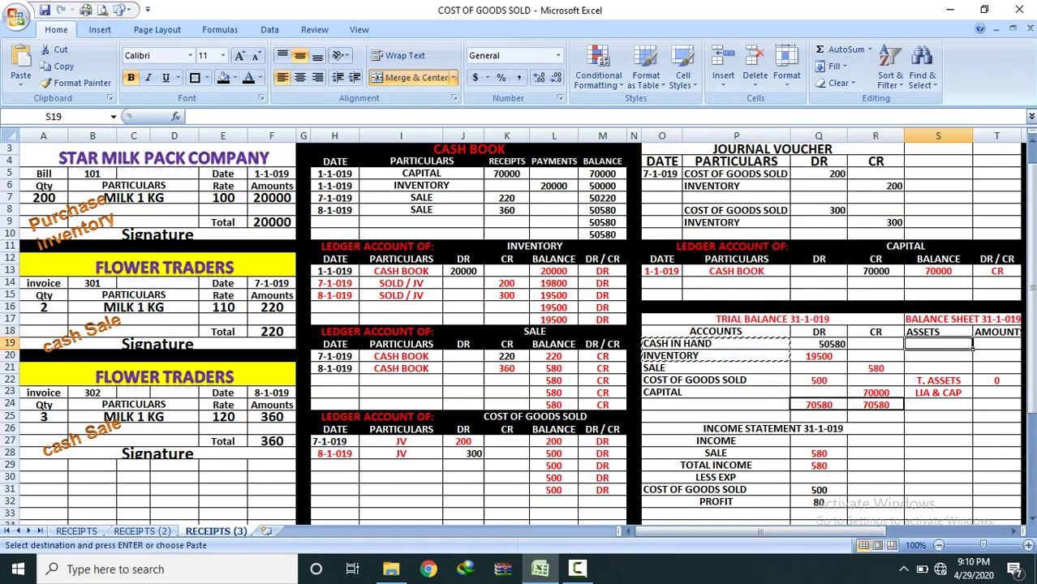
{"action": "right_click", "coordinate": [933, 344]}
{"action": "left_click", "coordinate": [776, 143]}
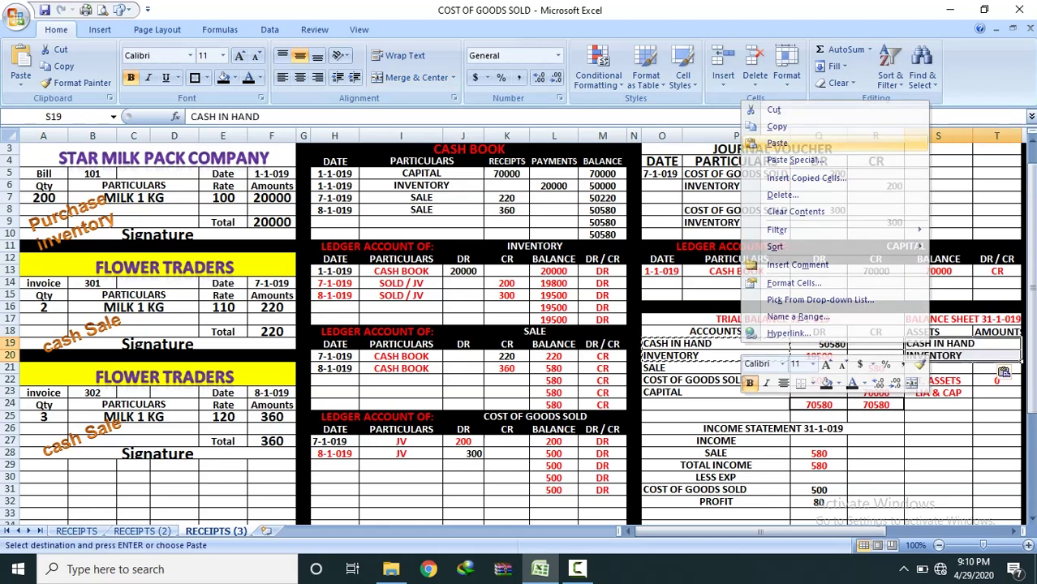
Unmerge the CASH IN HAND and INVENTORY cells in the balance sheet's ASSETS rows
{"action": "left_click", "coordinate": [940, 344]}
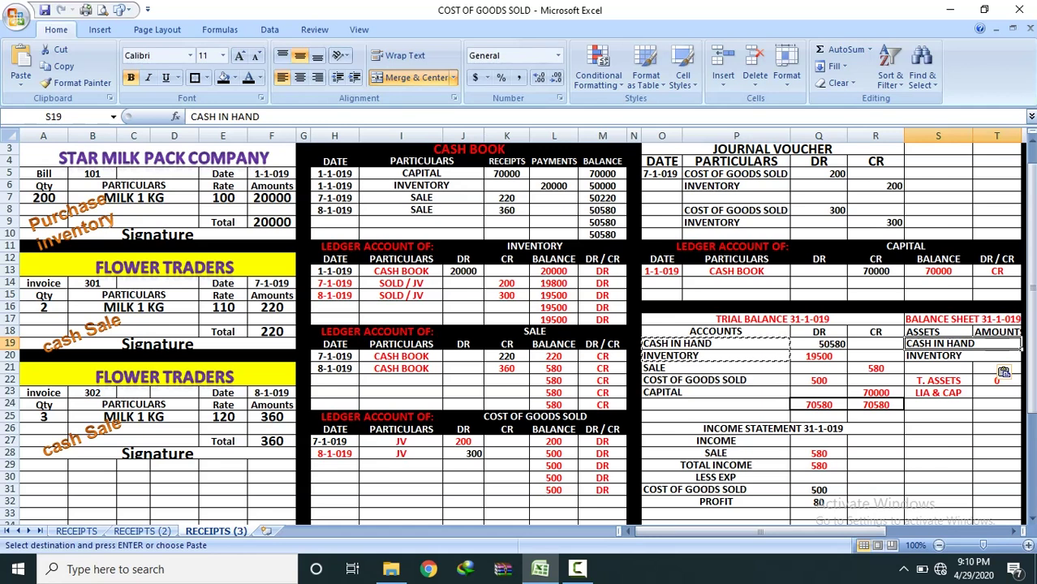
{"action": "left_click", "coordinate": [416, 78]}
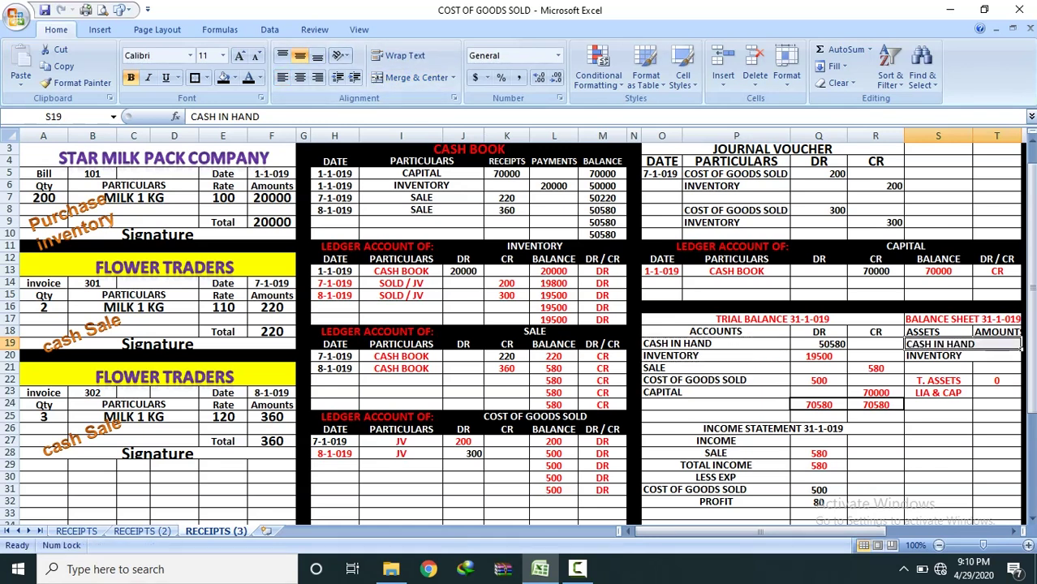
{"action": "key", "text": "Down"}
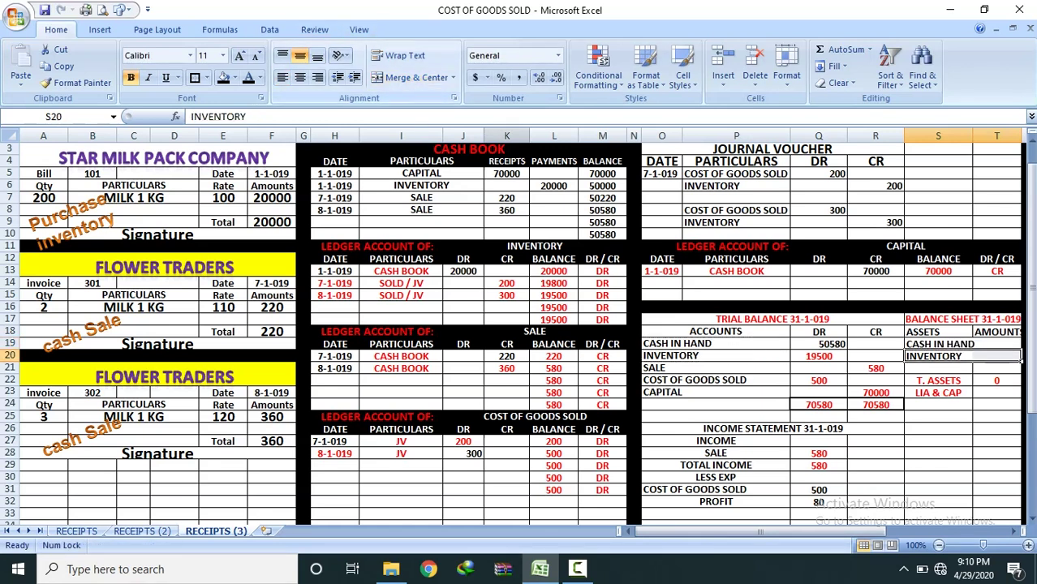
Copy the CASH IN HAND and INVENTORY debit amounts, 50580 and 19500, from the trial balance into the balance sheet's amount column
{"action": "left_click_drag", "start_coordinate": [820, 344], "coordinate": [848, 360]}
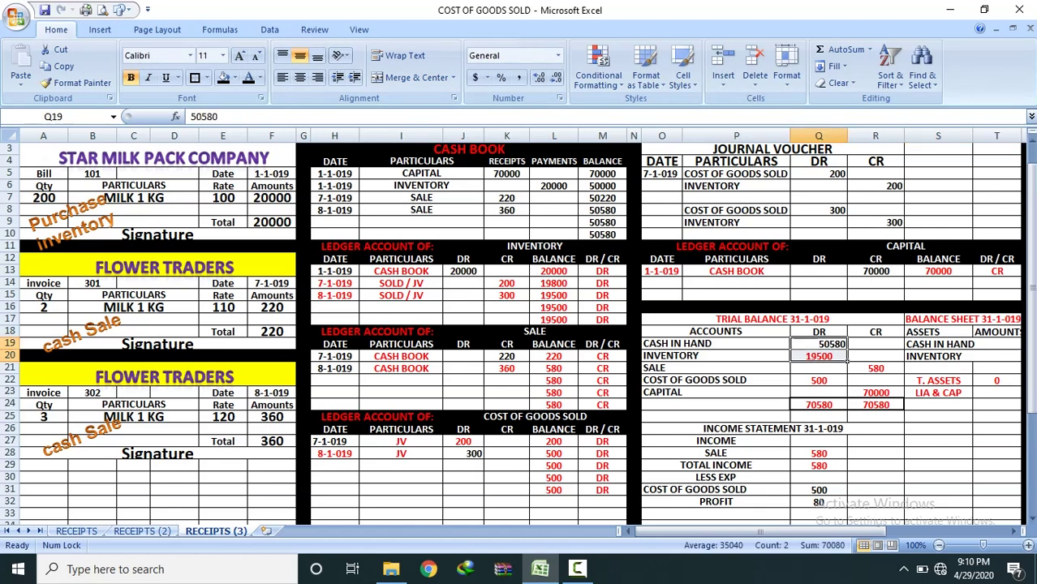
{"action": "right_click", "coordinate": [848, 360]}
{"action": "left_click", "coordinate": [861, 138]}
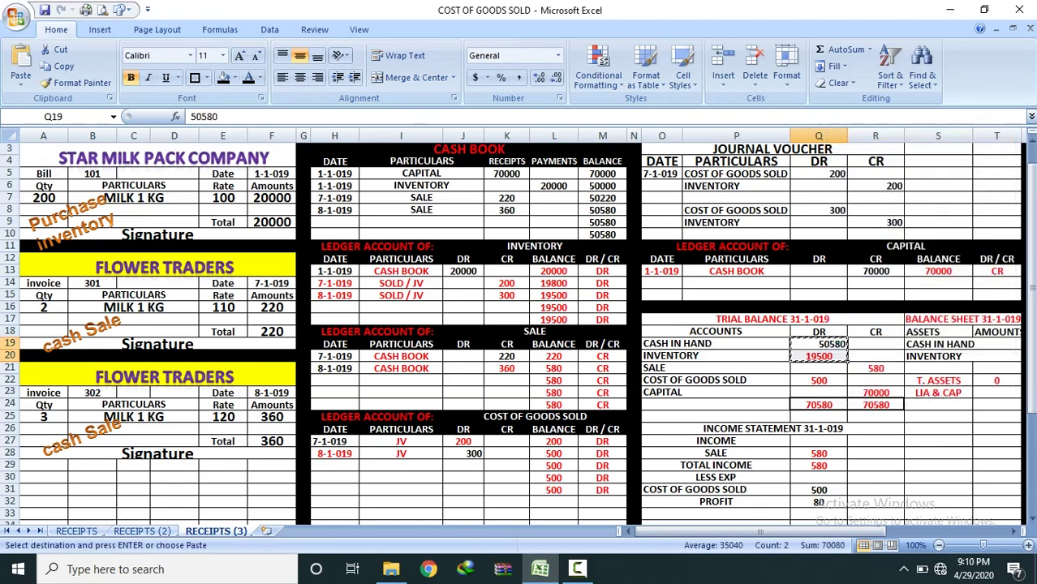
{"action": "left_click", "coordinate": [997, 344]}
{"action": "right_click", "coordinate": [996, 347]}
{"action": "left_click", "coordinate": [836, 145]}
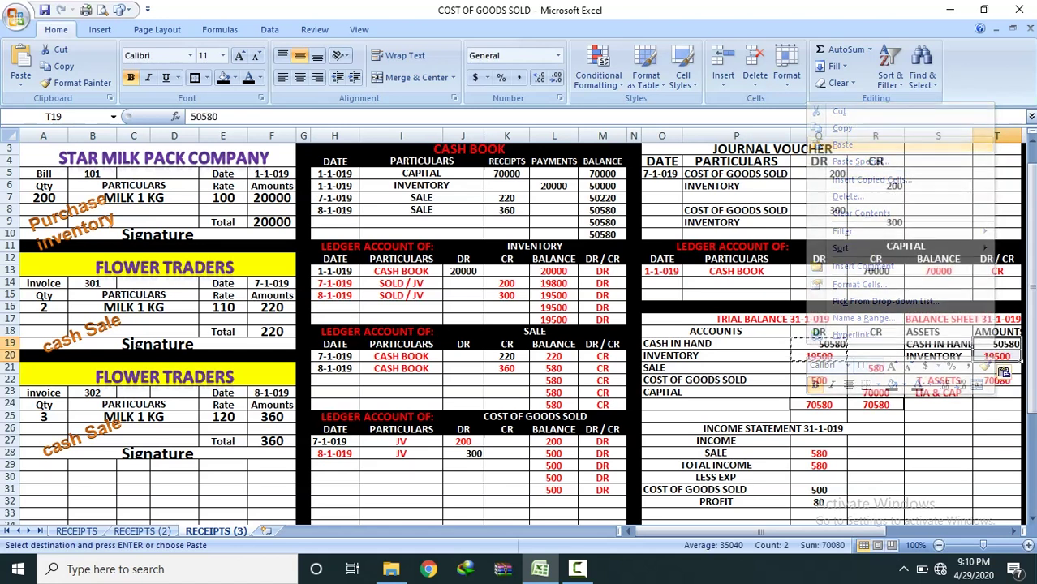
{"action": "left_click", "coordinate": [997, 417]}
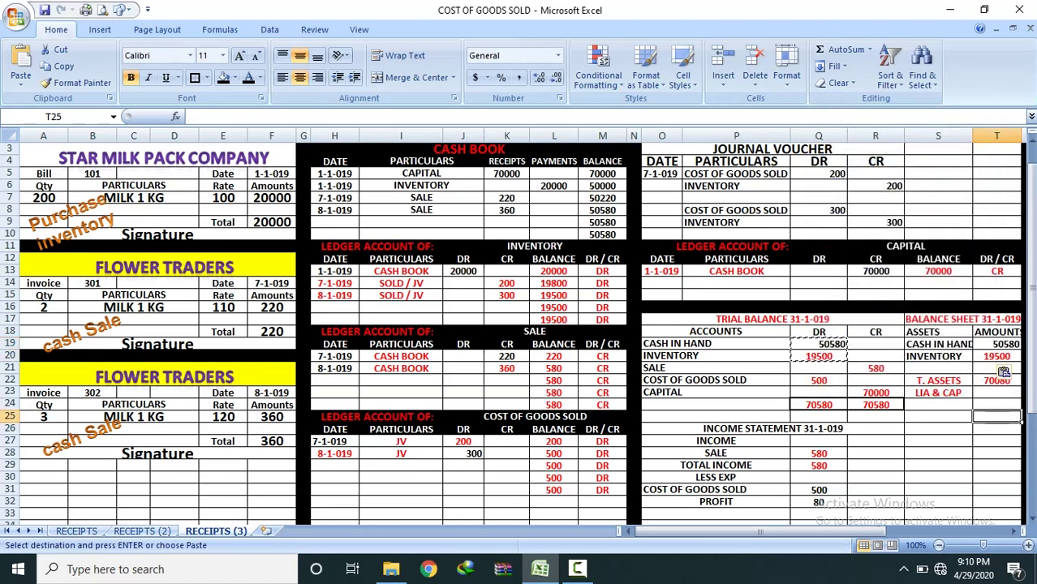
{"action": "left_click", "coordinate": [997, 381]}
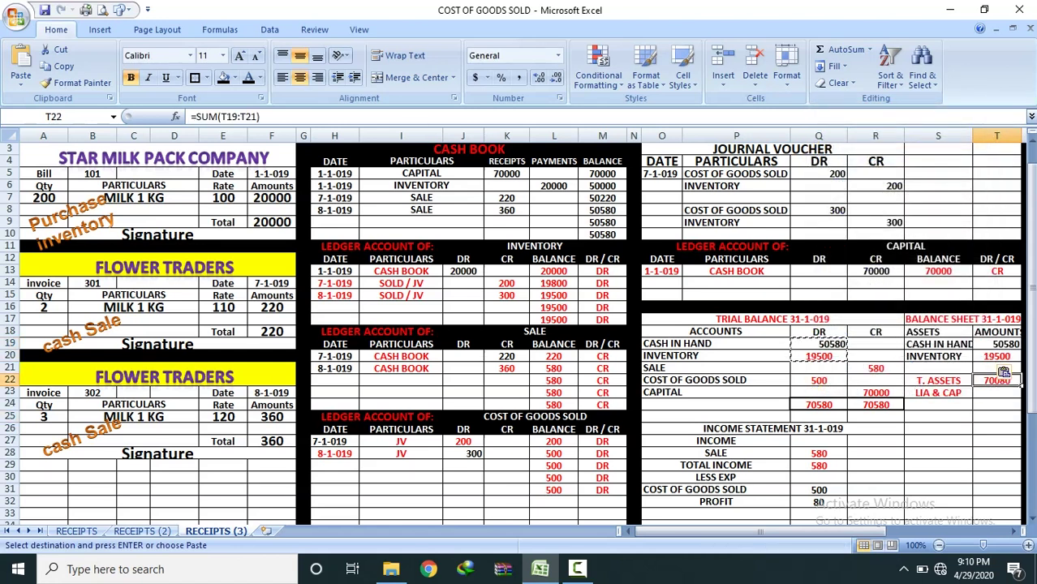
{"action": "key", "text": "Escape"}
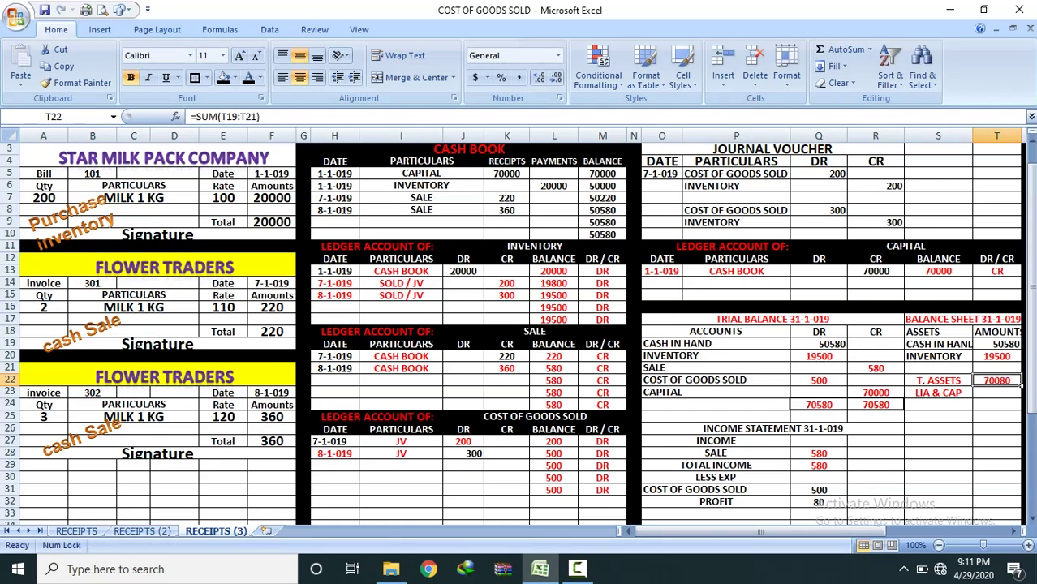
Add a CAPITAL line of 70000 under LIA & CAP in the balance sheet
{"action": "left_click_drag", "start_coordinate": [938, 380], "coordinate": [997, 381]}
{"action": "left_click", "coordinate": [938, 393]}
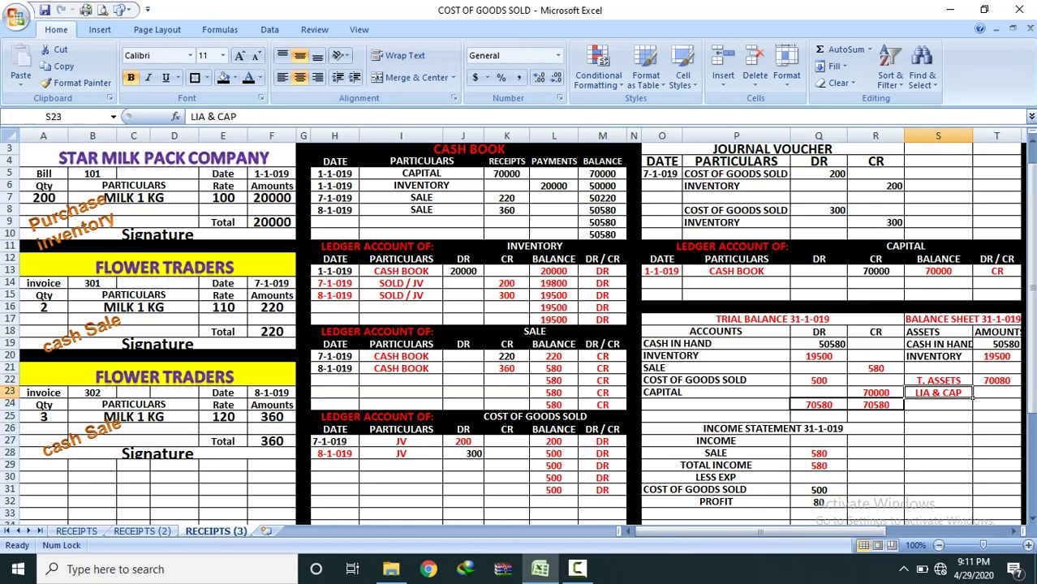
{"action": "left_click", "coordinate": [939, 405]}
{"action": "type", "text": "CAPIT"}
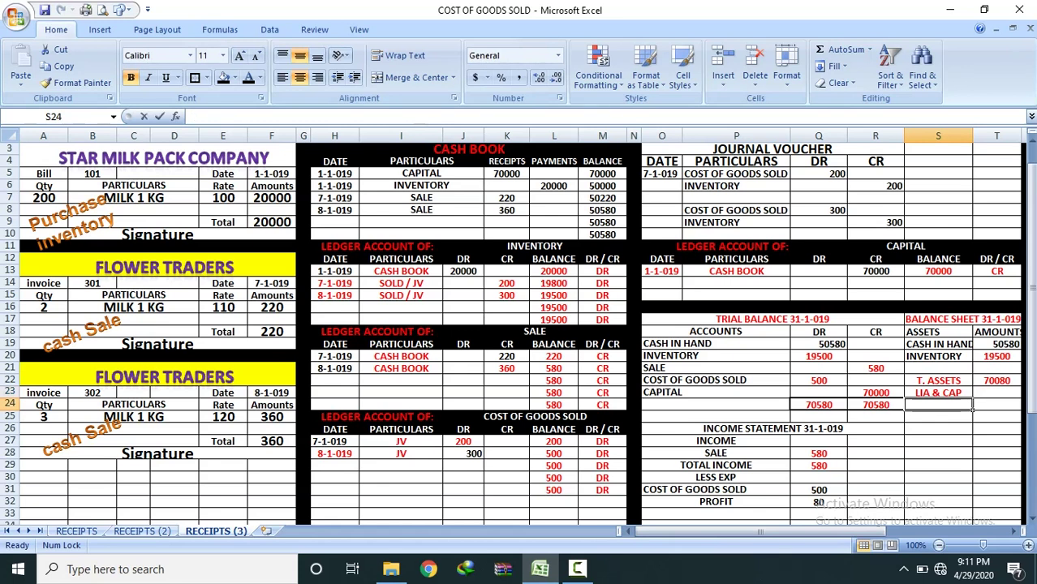
{"action": "type", "text": "AL"}
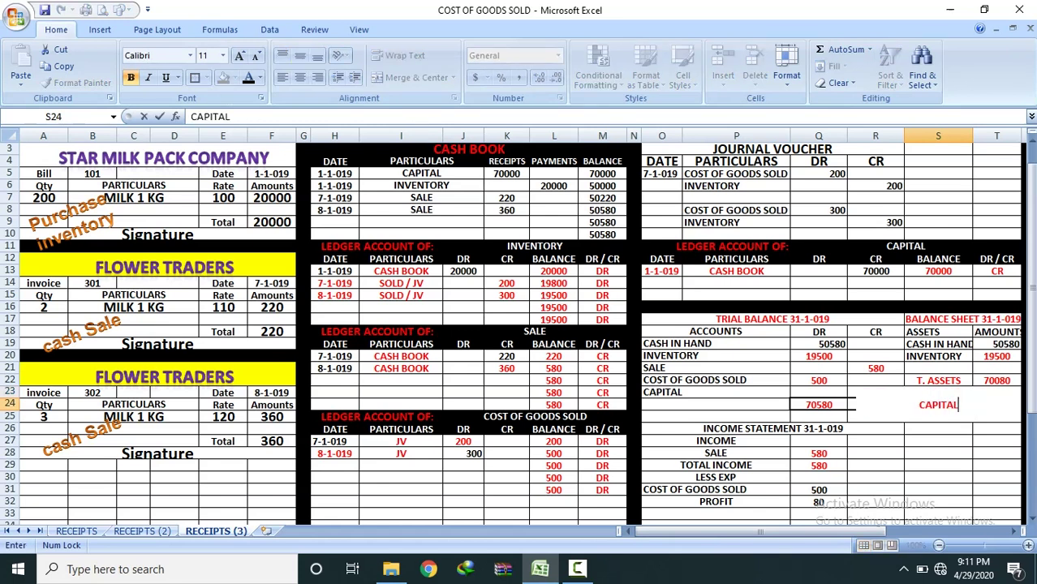
{"action": "key", "text": "Tab"}
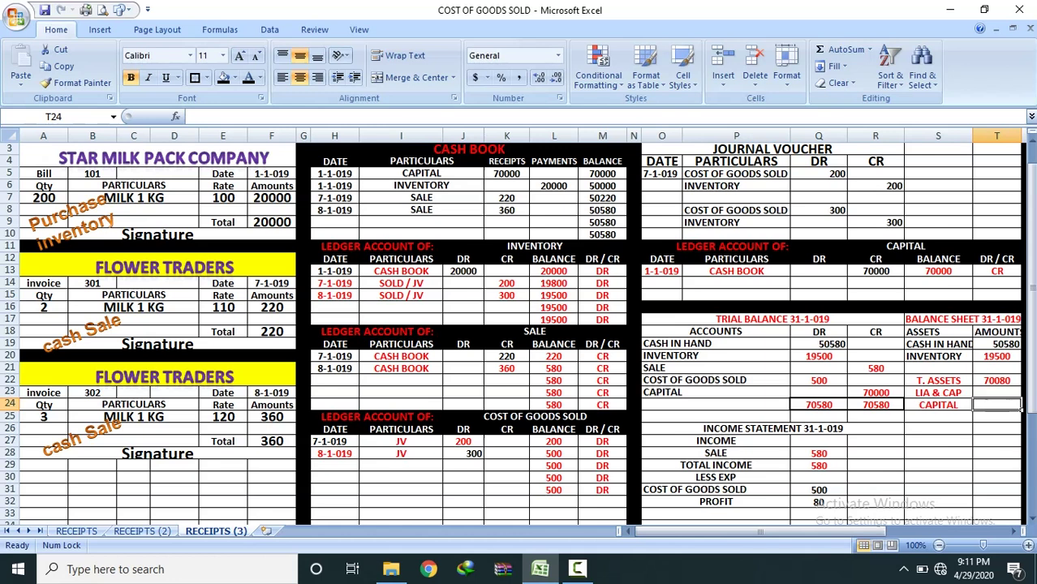
{"action": "type", "text": "70000"}
{"action": "key", "text": "Return"}
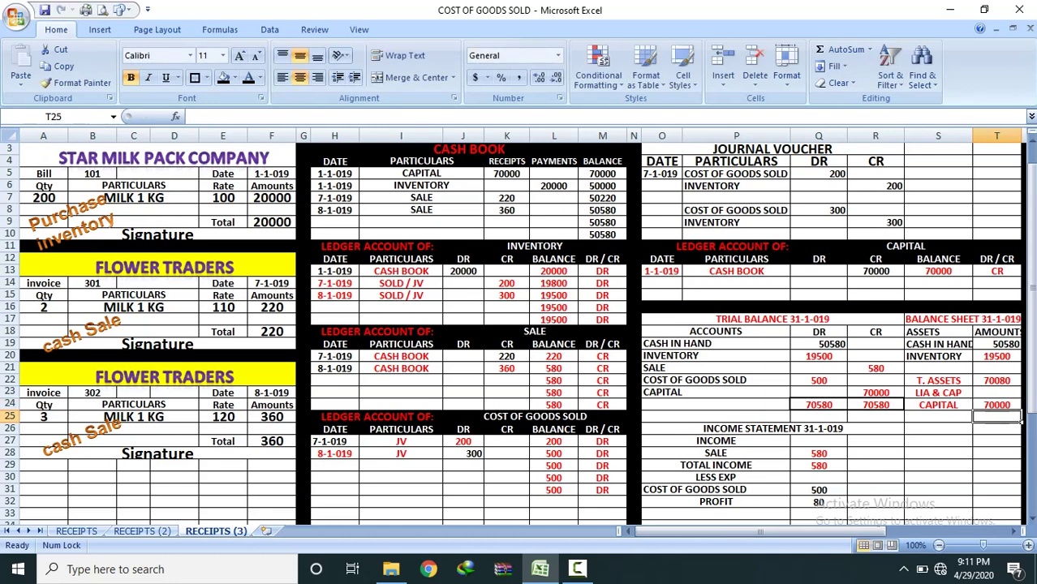
Add an AD PROFIT line of 80 below CAPITAL in the balance sheet
{"action": "key", "text": "Left"}
{"action": "type", "text": "AD PROF"}
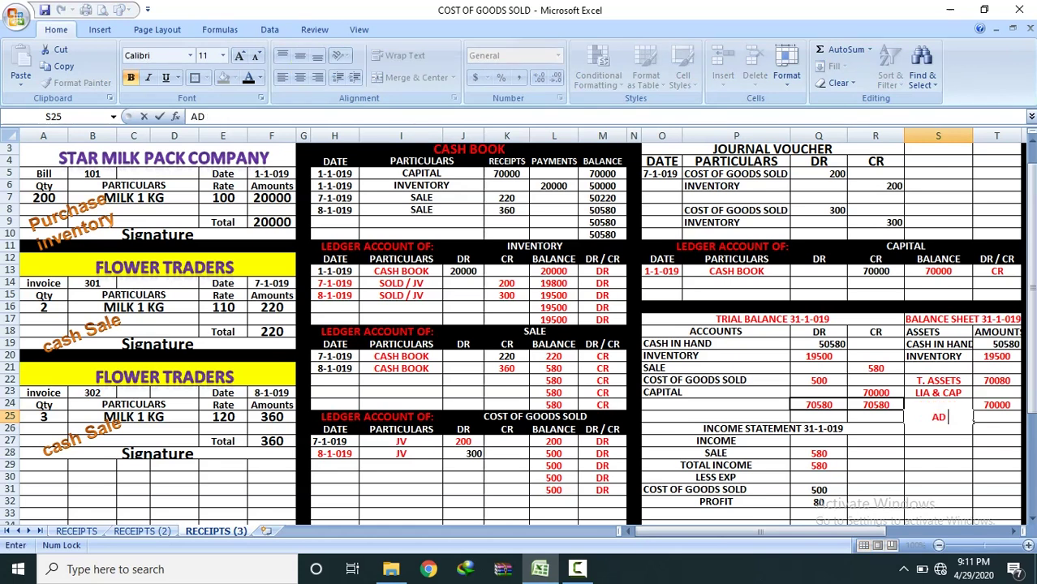
{"action": "type", "text": "IT"}
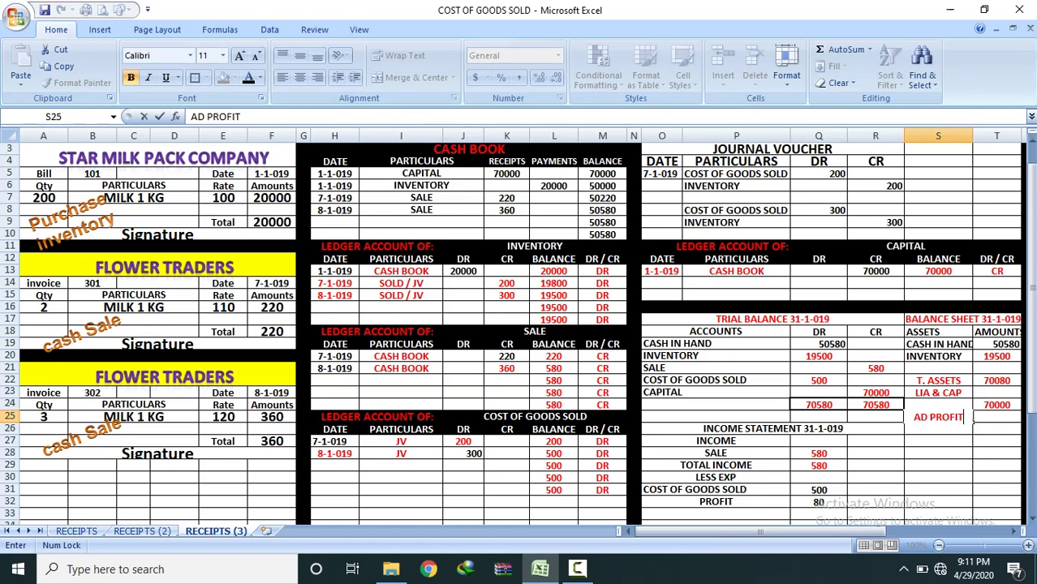
{"action": "key", "text": "Tab"}
{"action": "type", "text": "80"}
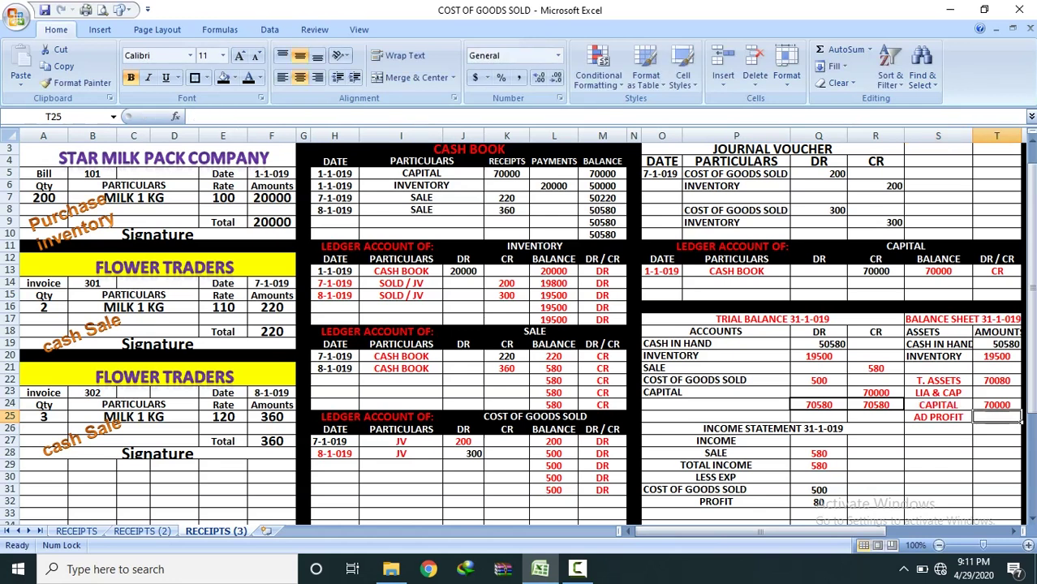
{"action": "key", "text": "Return"}
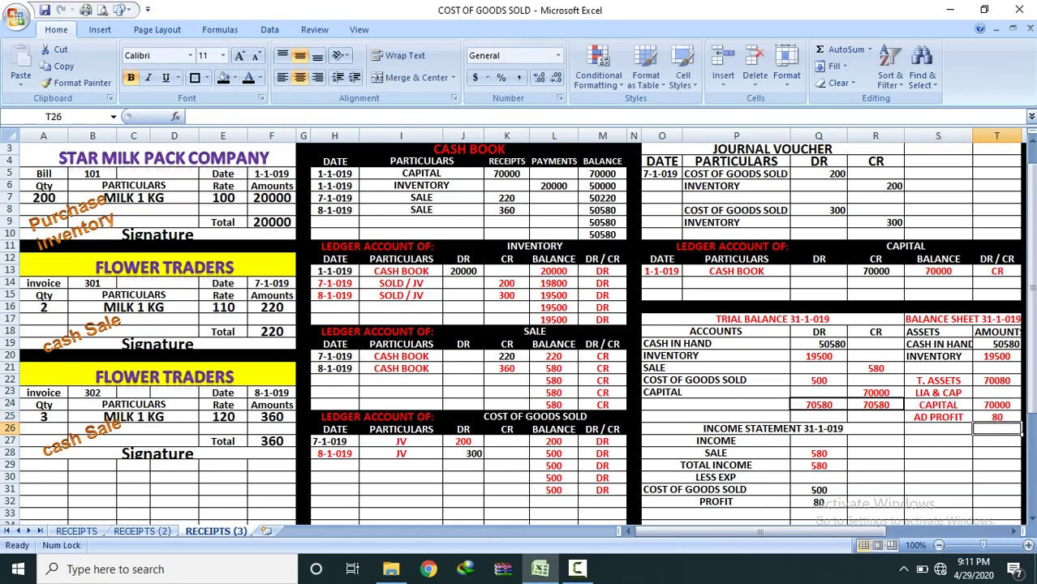
Sum the CAPITAL and AD PROFIT amounts in T26, and put a box border around the T. ASSETS amount and this total
{"action": "left_click", "coordinate": [844, 50]}
{"action": "left_click", "coordinate": [844, 51]}
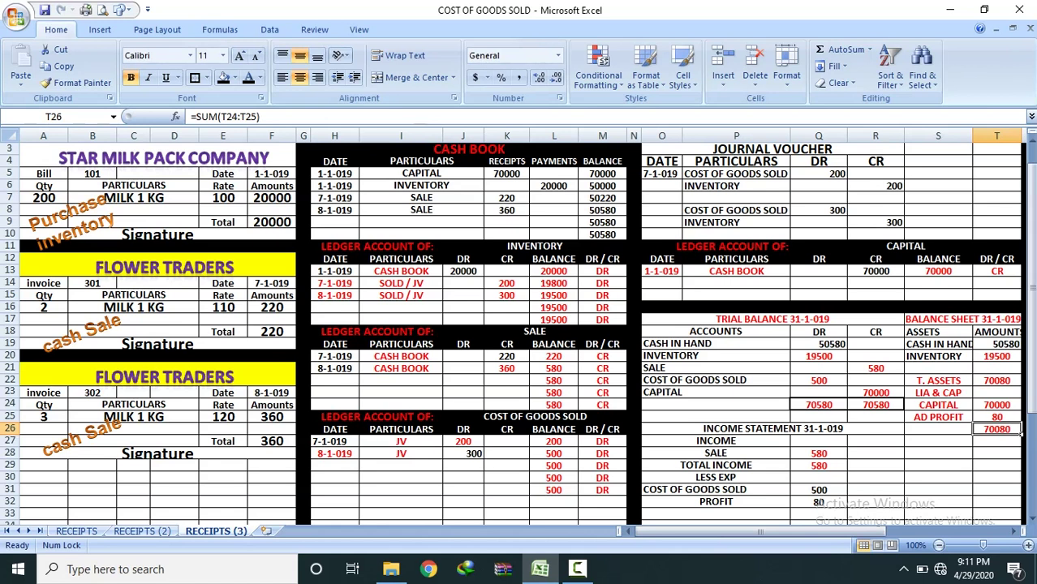
{"action": "left_click", "coordinate": [998, 381]}
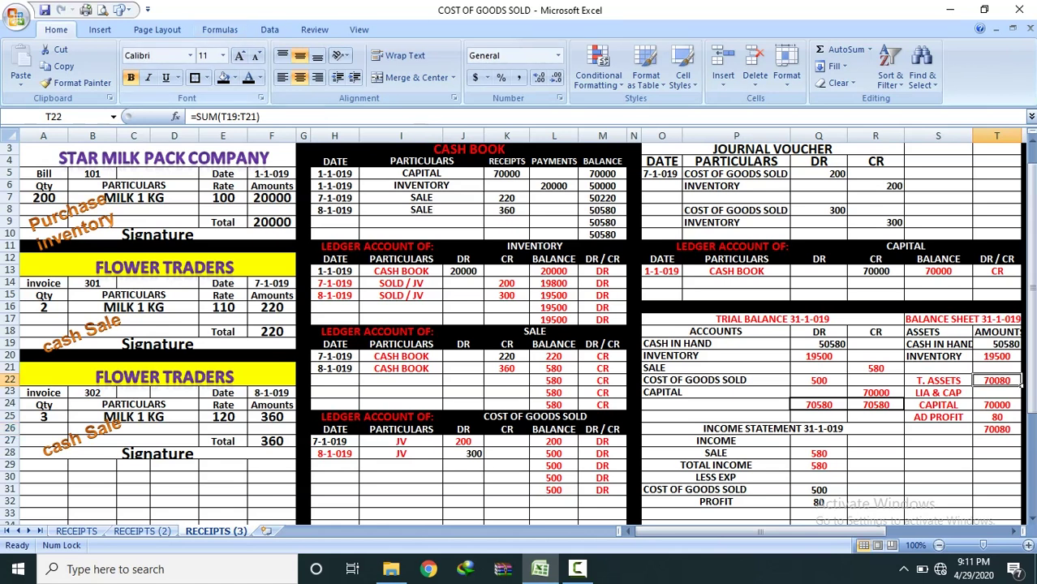
{"action": "left_click", "coordinate": [997, 429]}
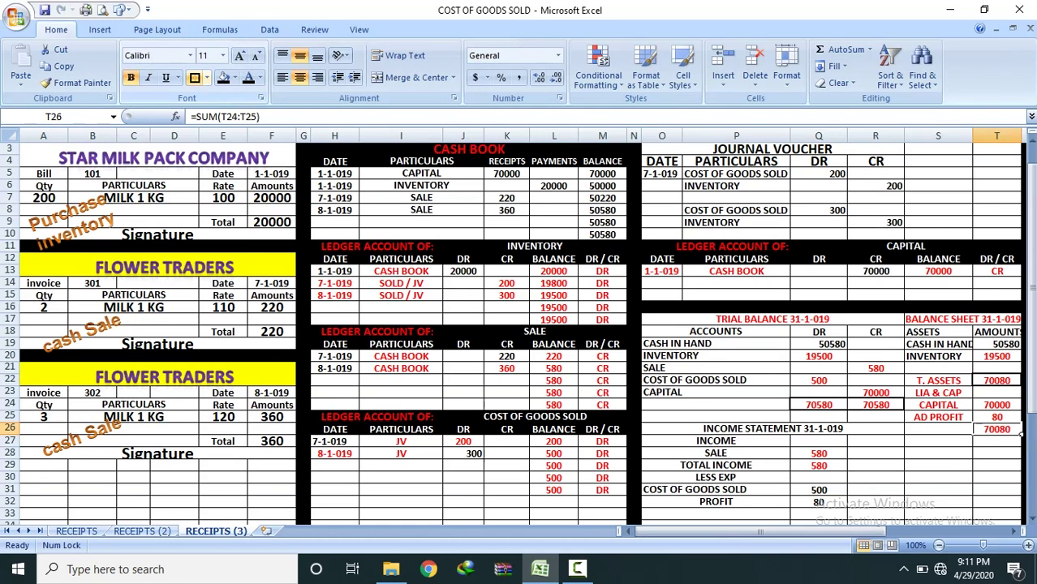
{"action": "scroll", "coordinate": [518, 333], "scroll_direction": "up", "scroll_amount": 1}
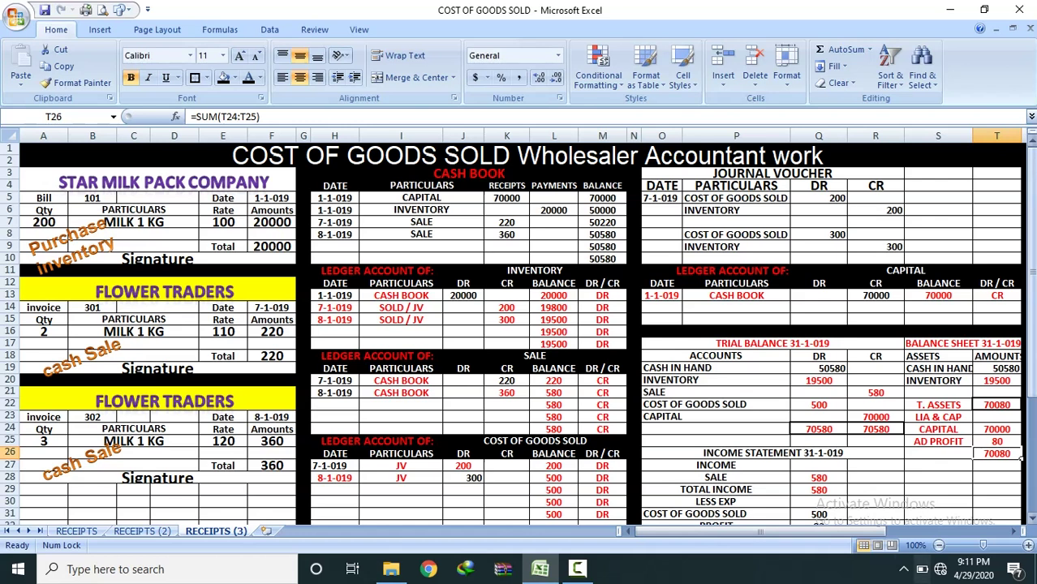